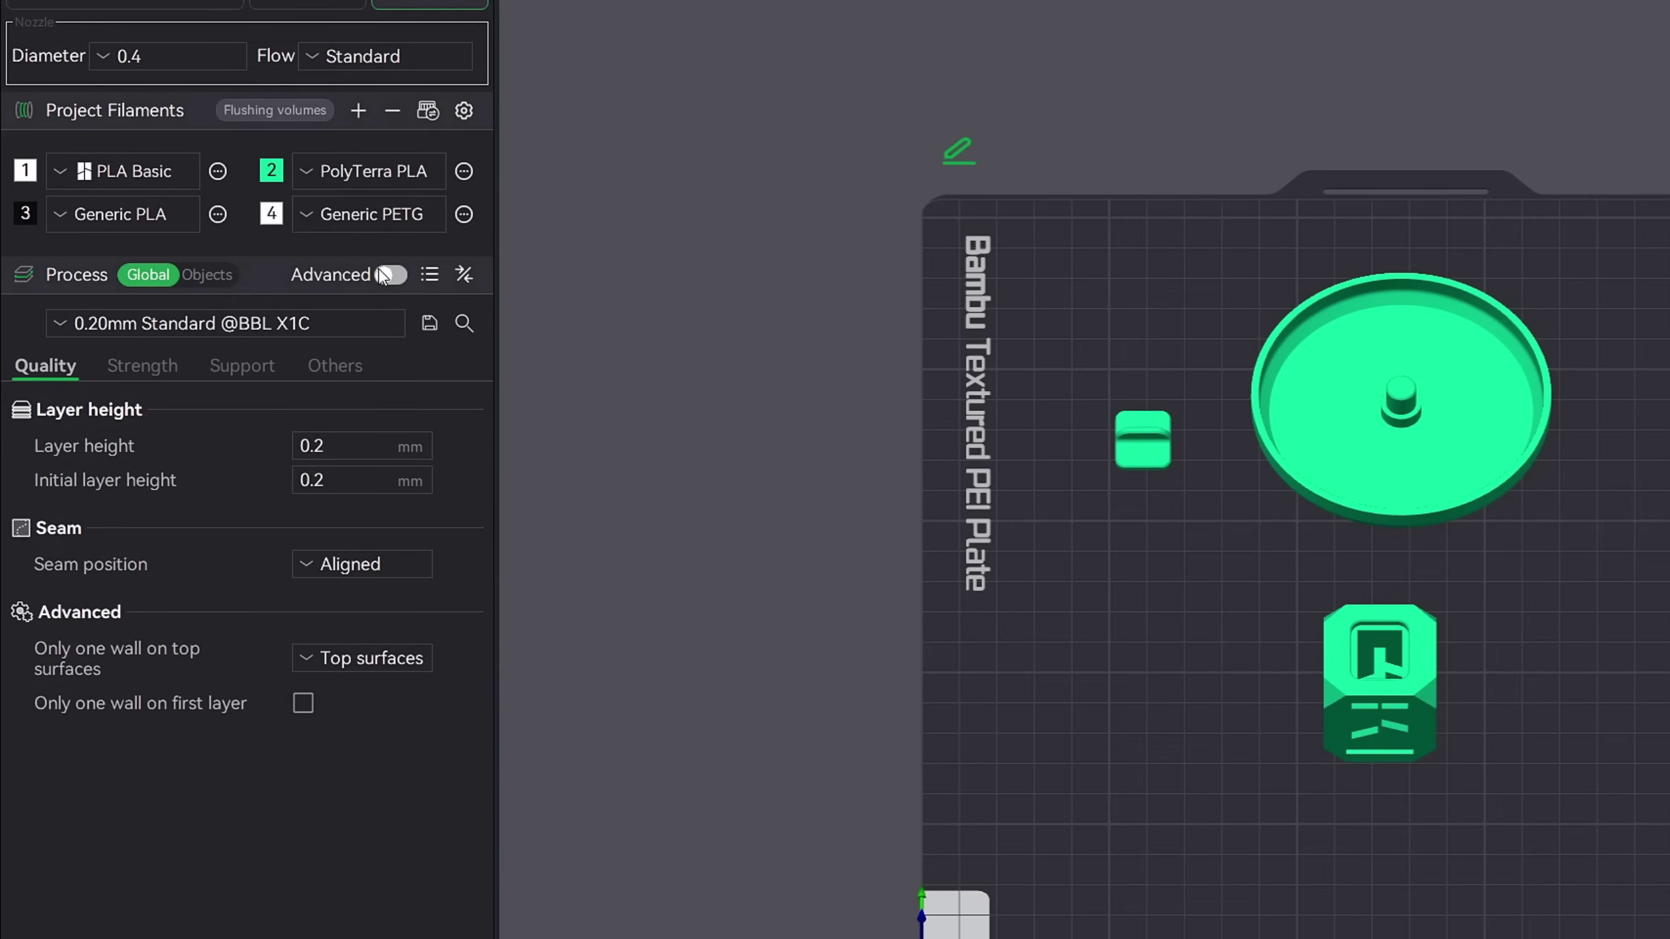
# Step: Show the advanced process settings and drop down the Bambu Lab P1S printer preset list
pyautogui.click(388, 279)
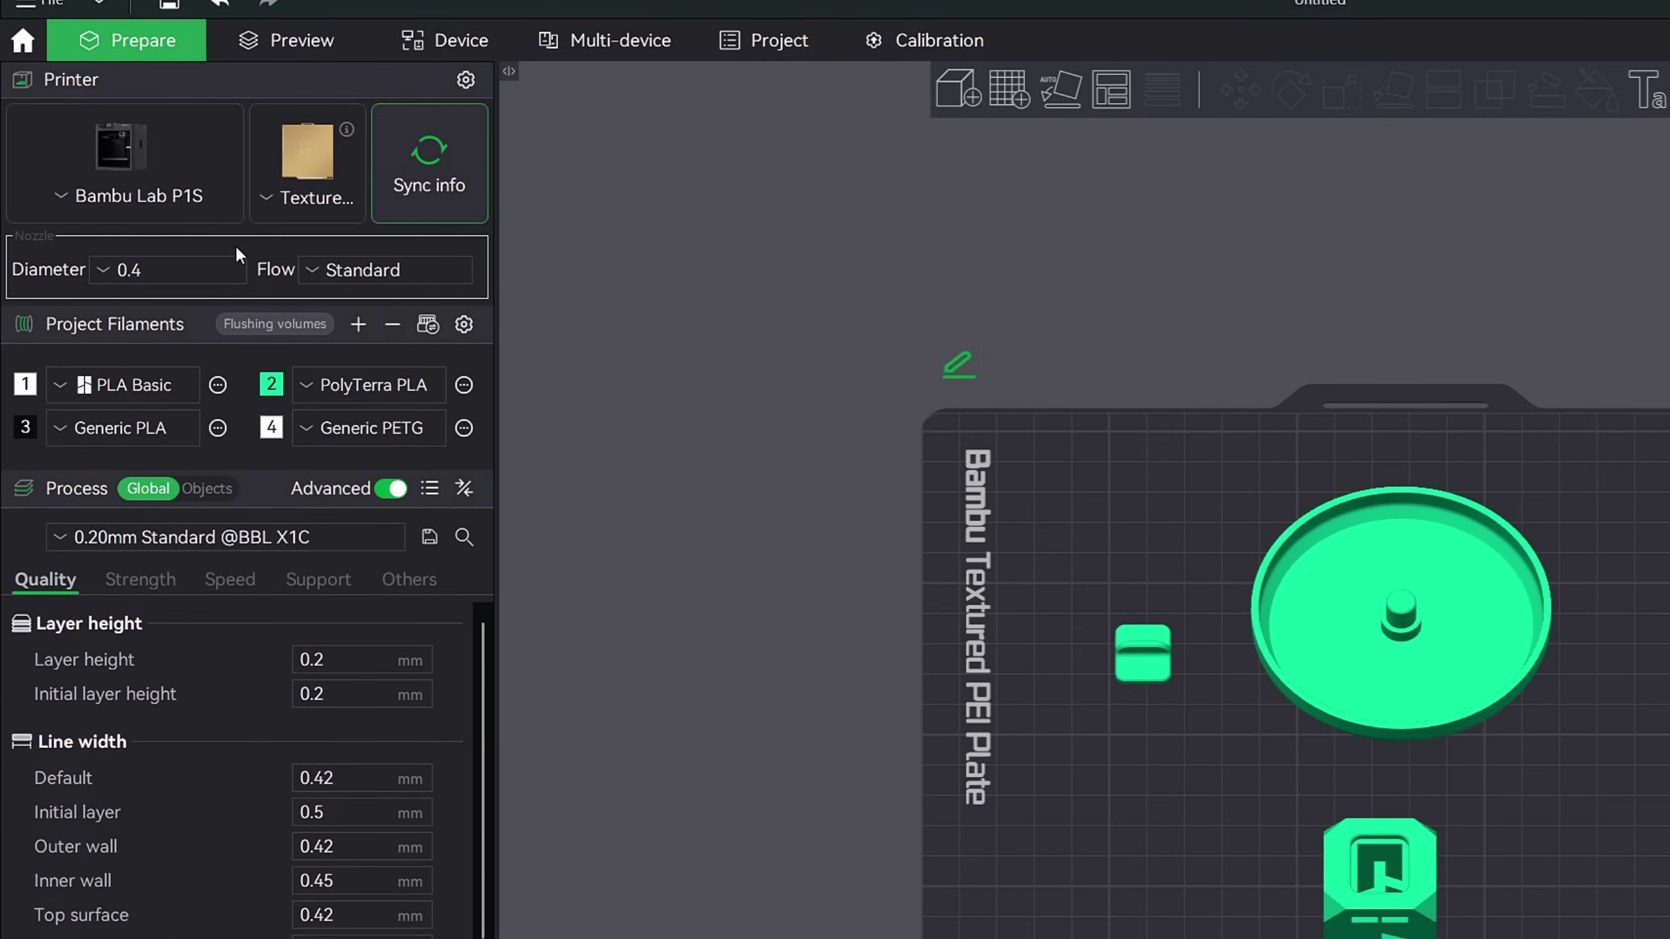
pyautogui.click(62, 195)
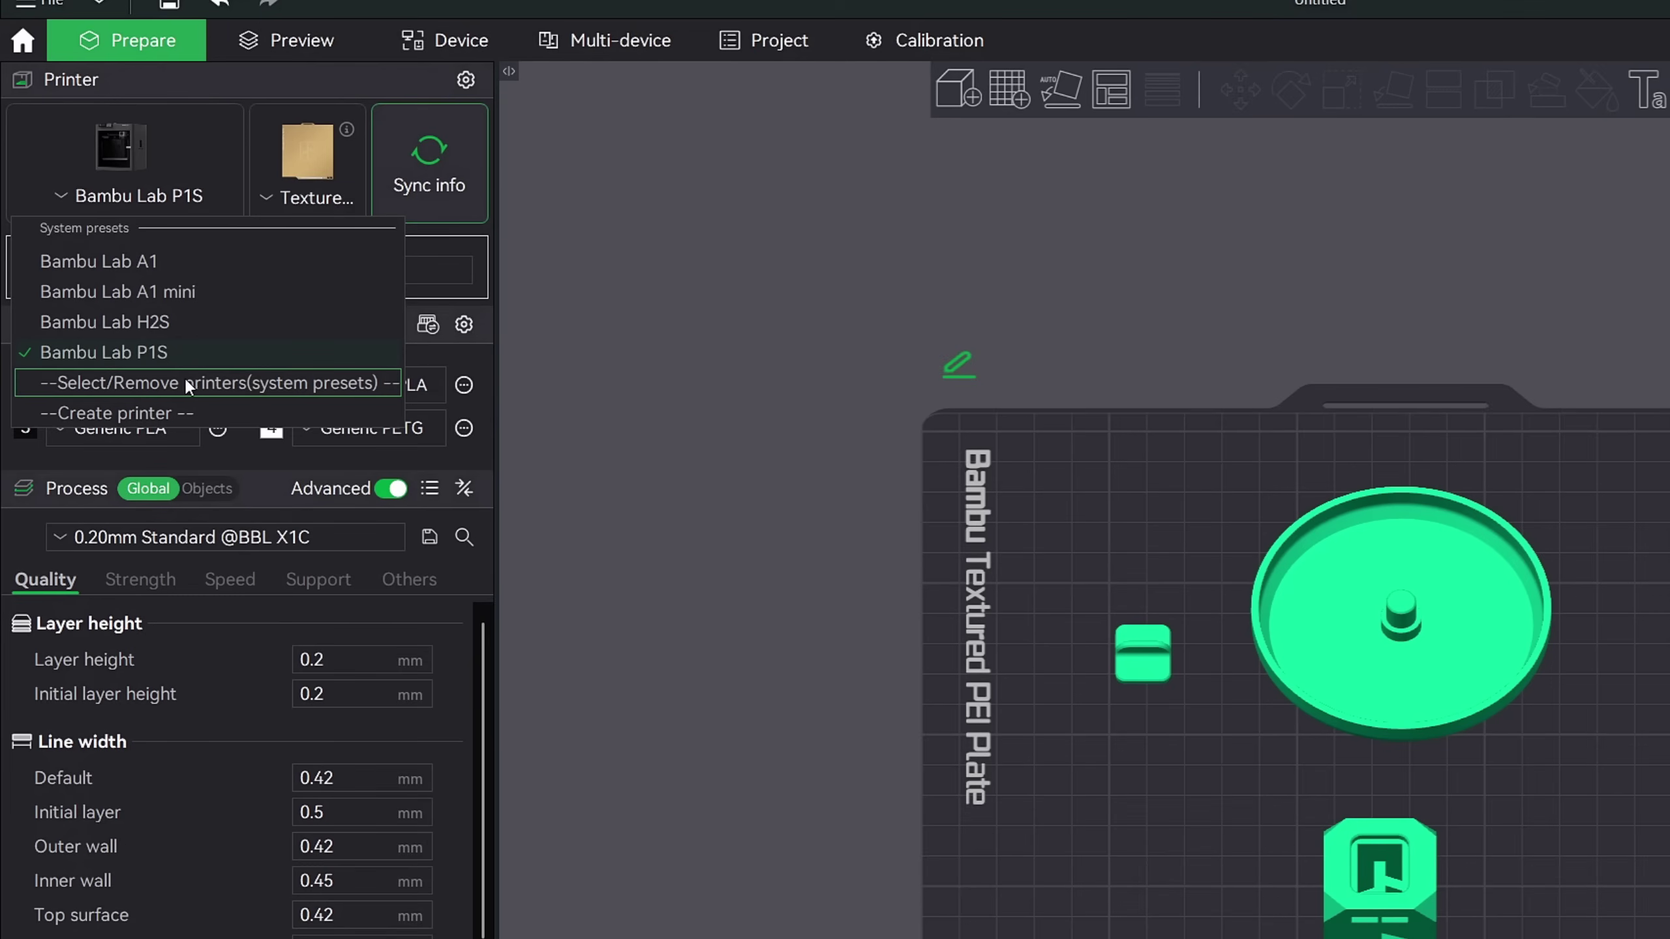
# Step: Dismiss the Printer Selection dialog and preset list, keeping the P1S on Textured PEI Plate
pyautogui.click(71, 383)
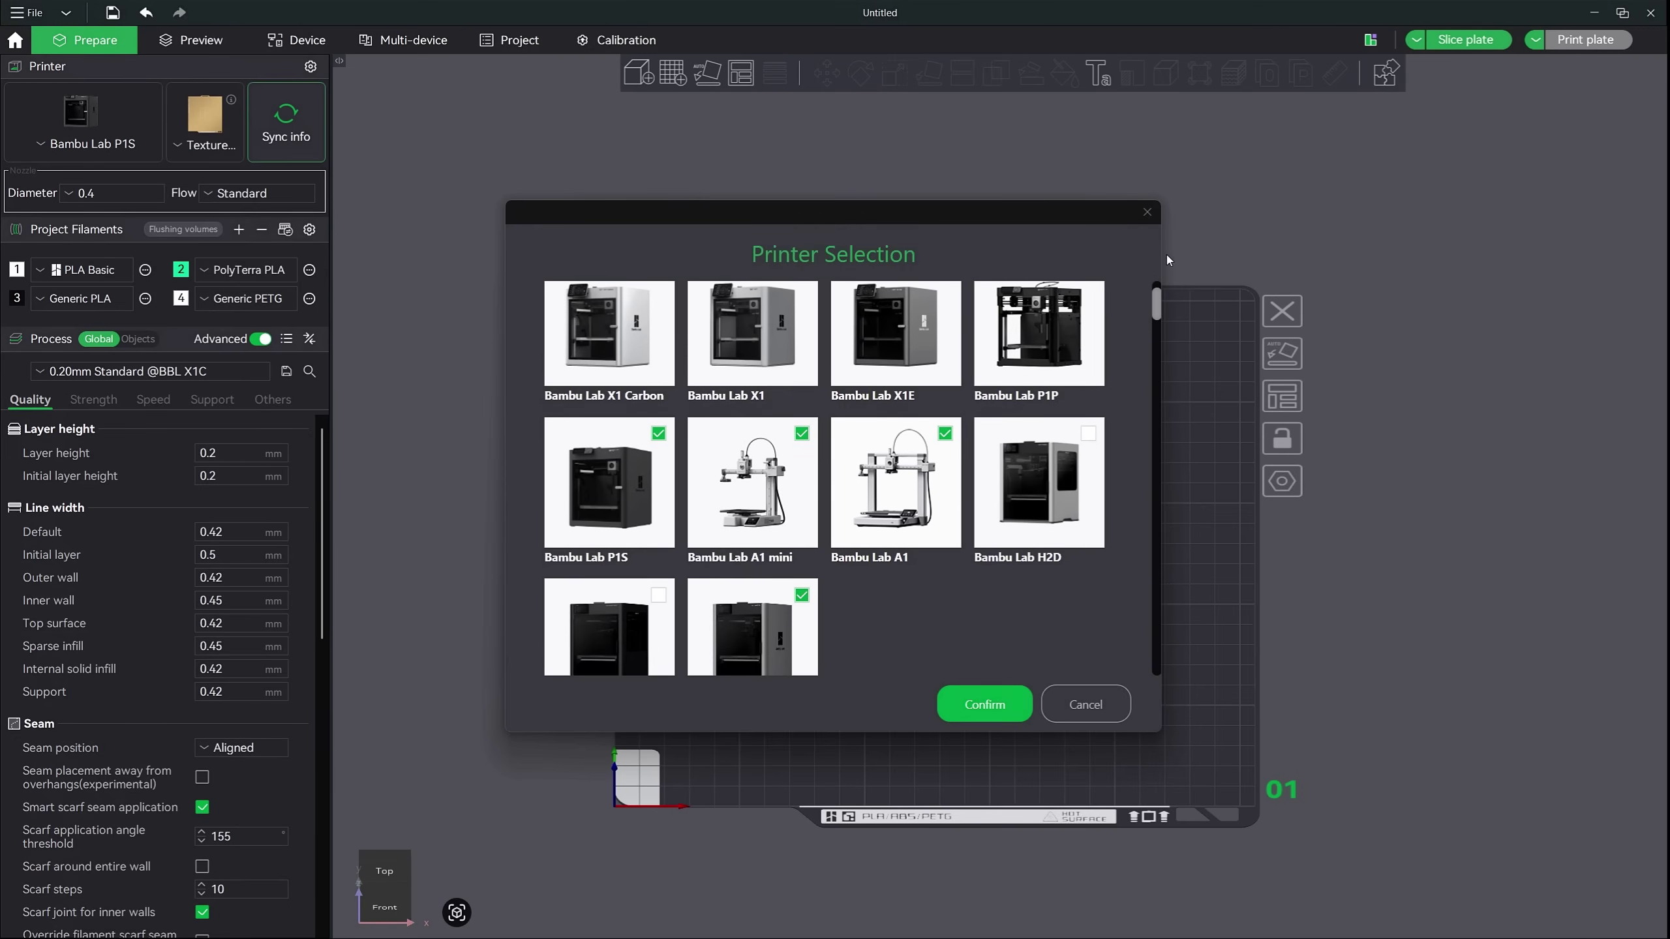
pyautogui.click(1148, 212)
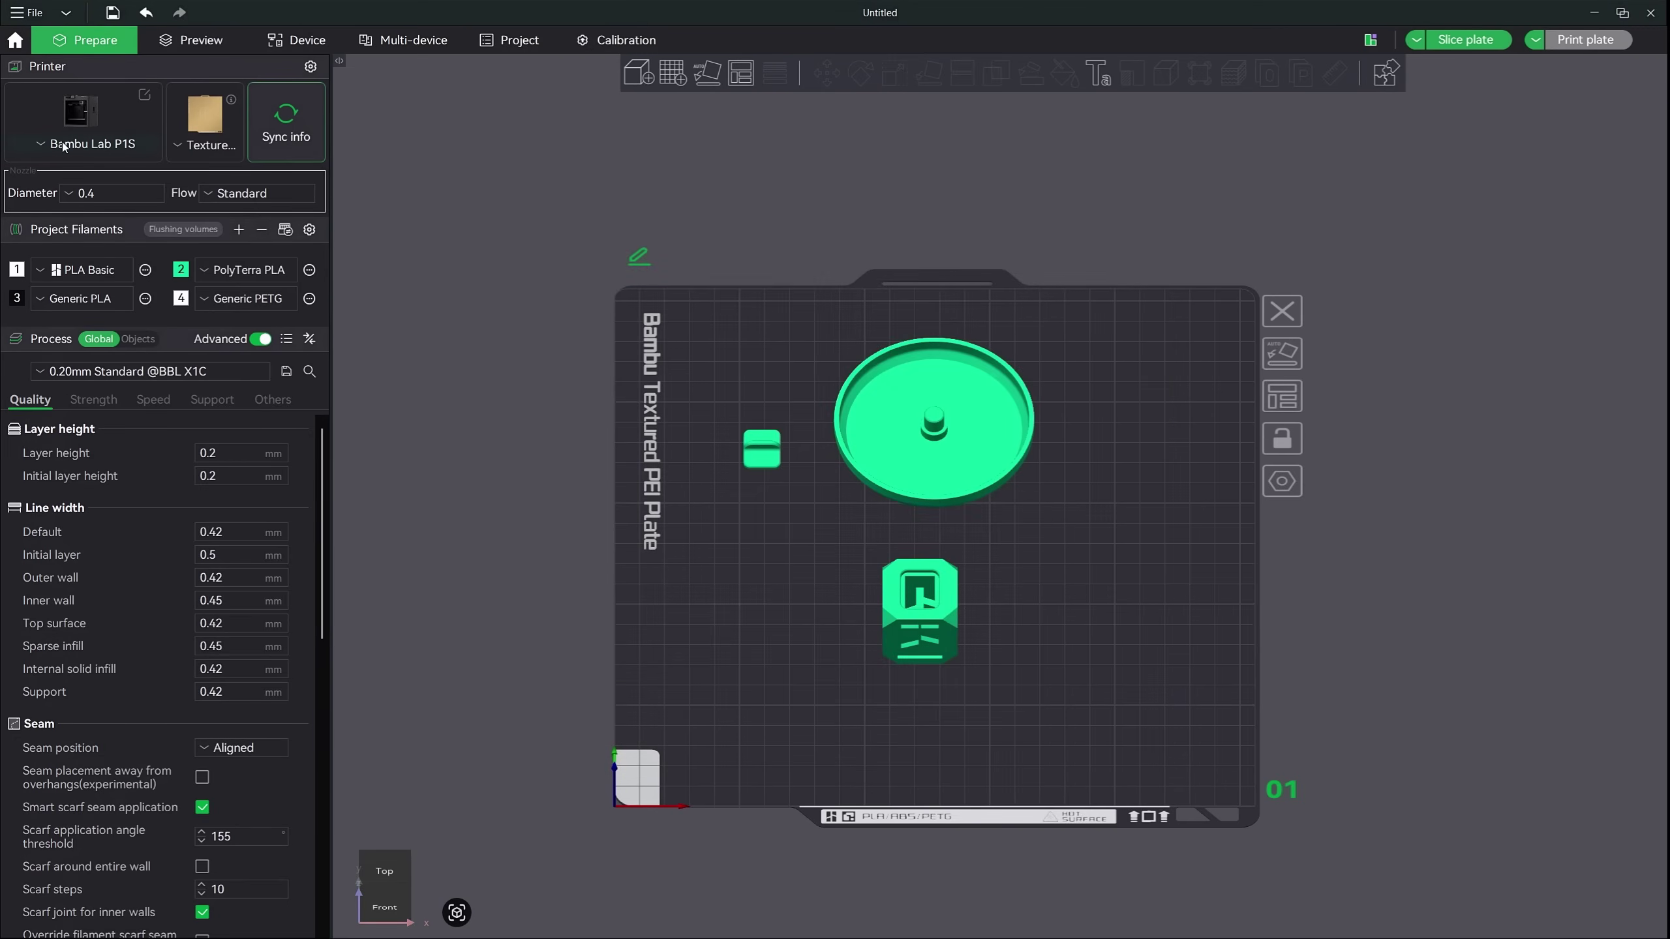
pyautogui.click(92, 144)
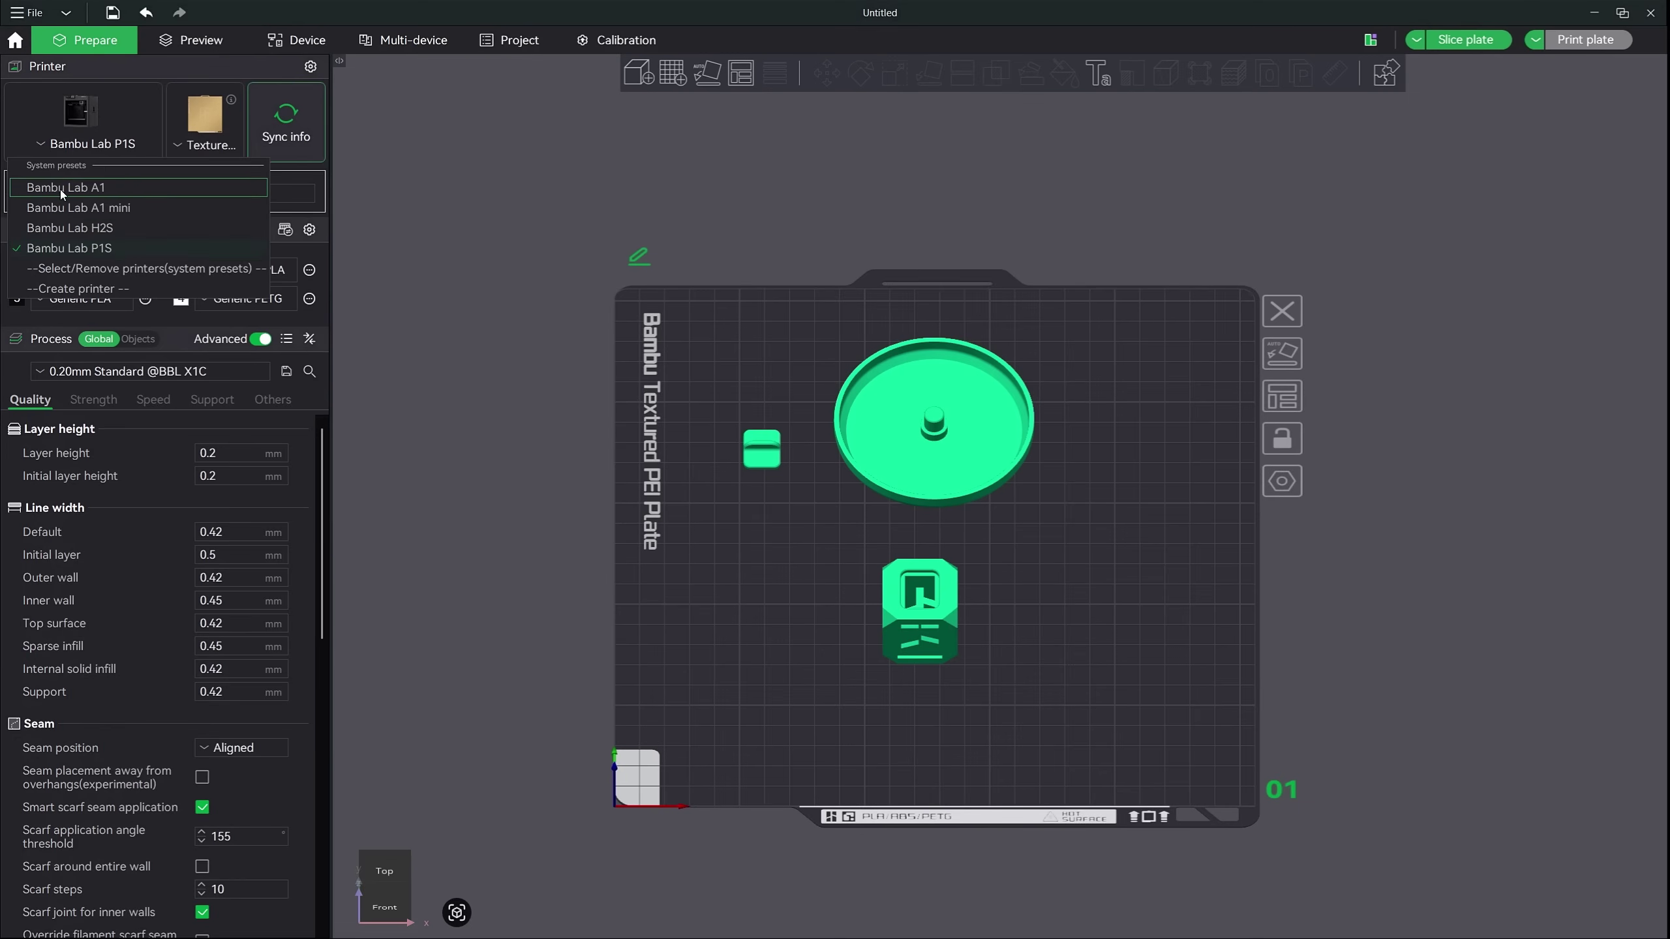
pyautogui.click(213, 133)
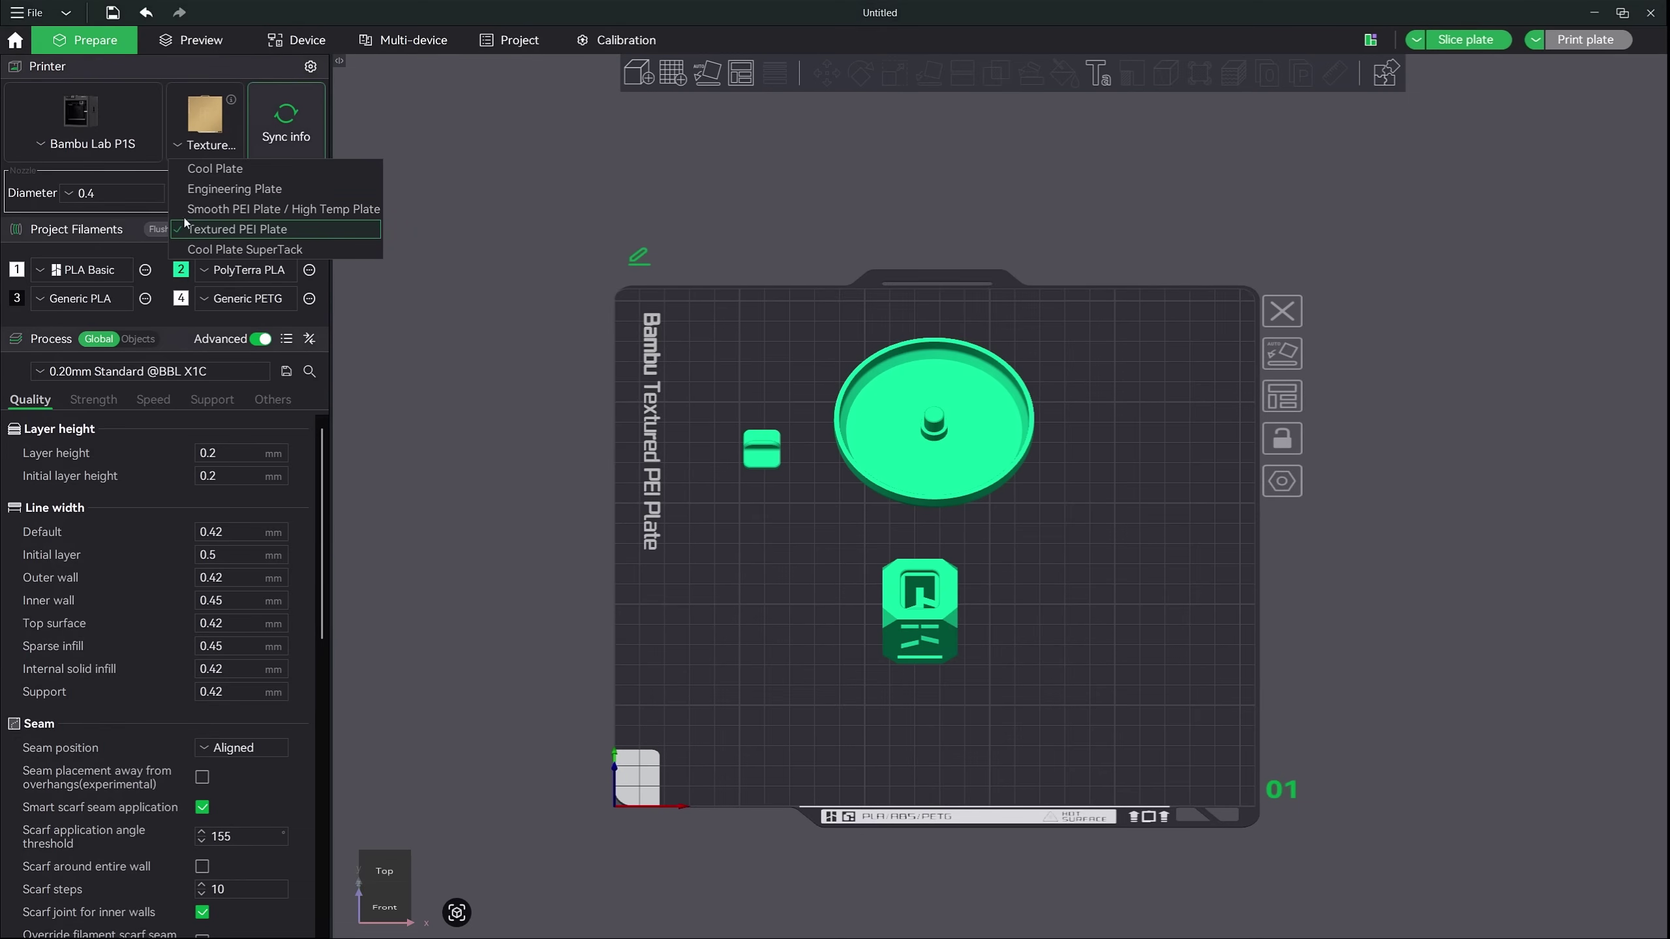
pyautogui.click(180, 146)
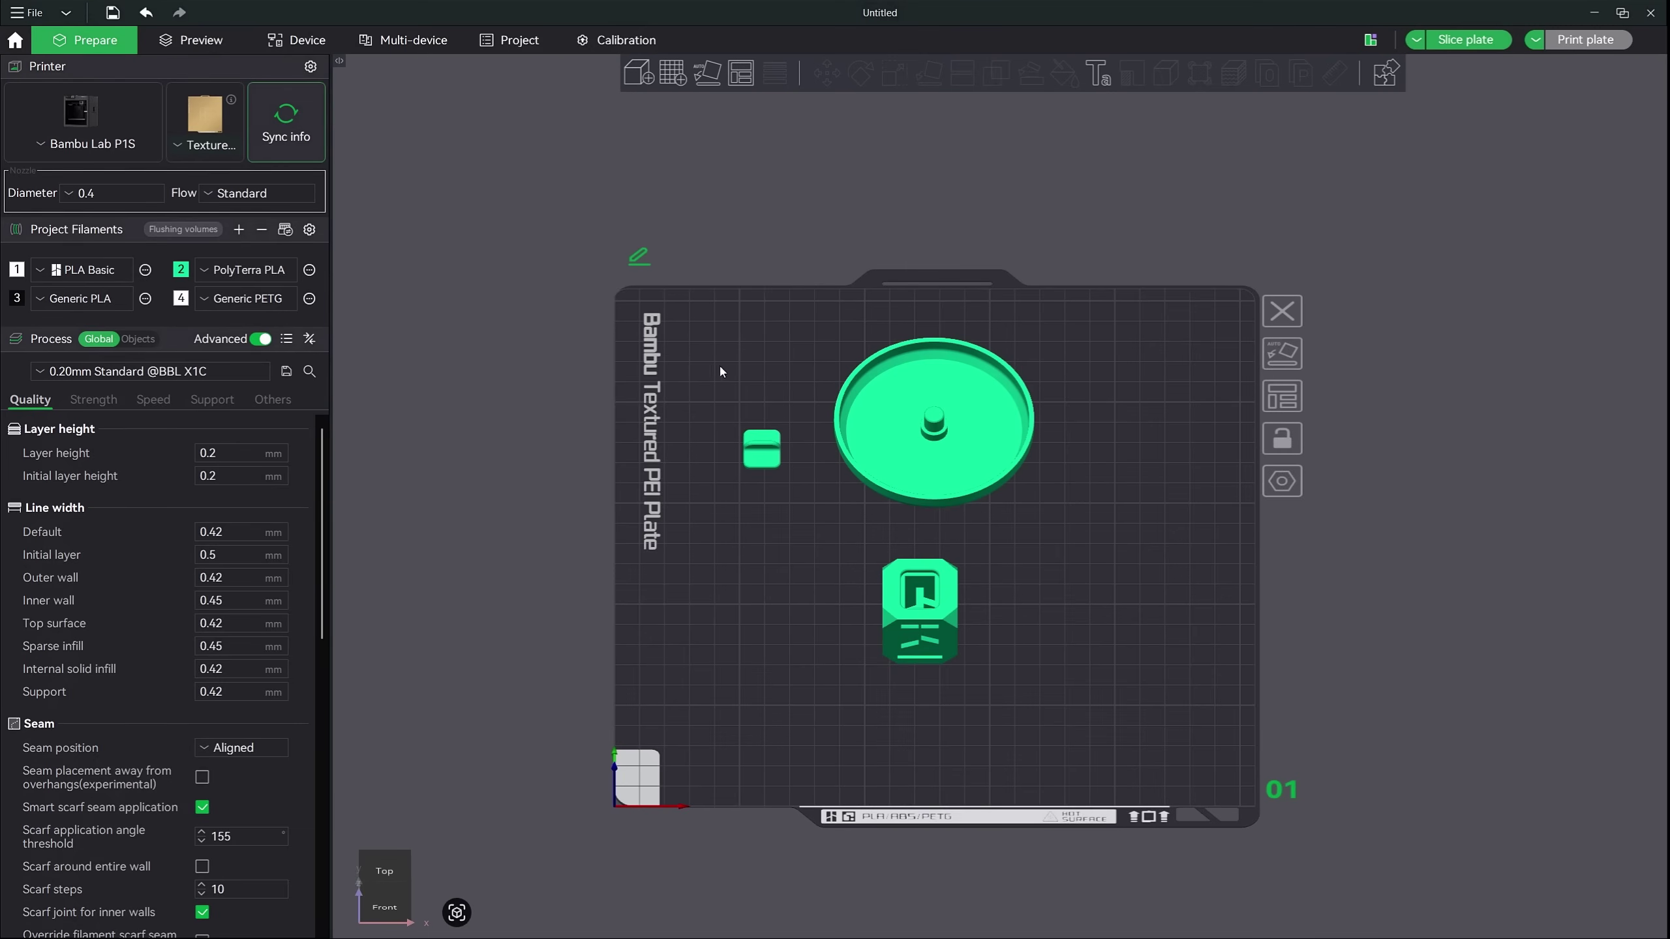
# Step: Select the Bambu cube, then start a model import and cancel it without choosing a file
pyautogui.click(936, 626)
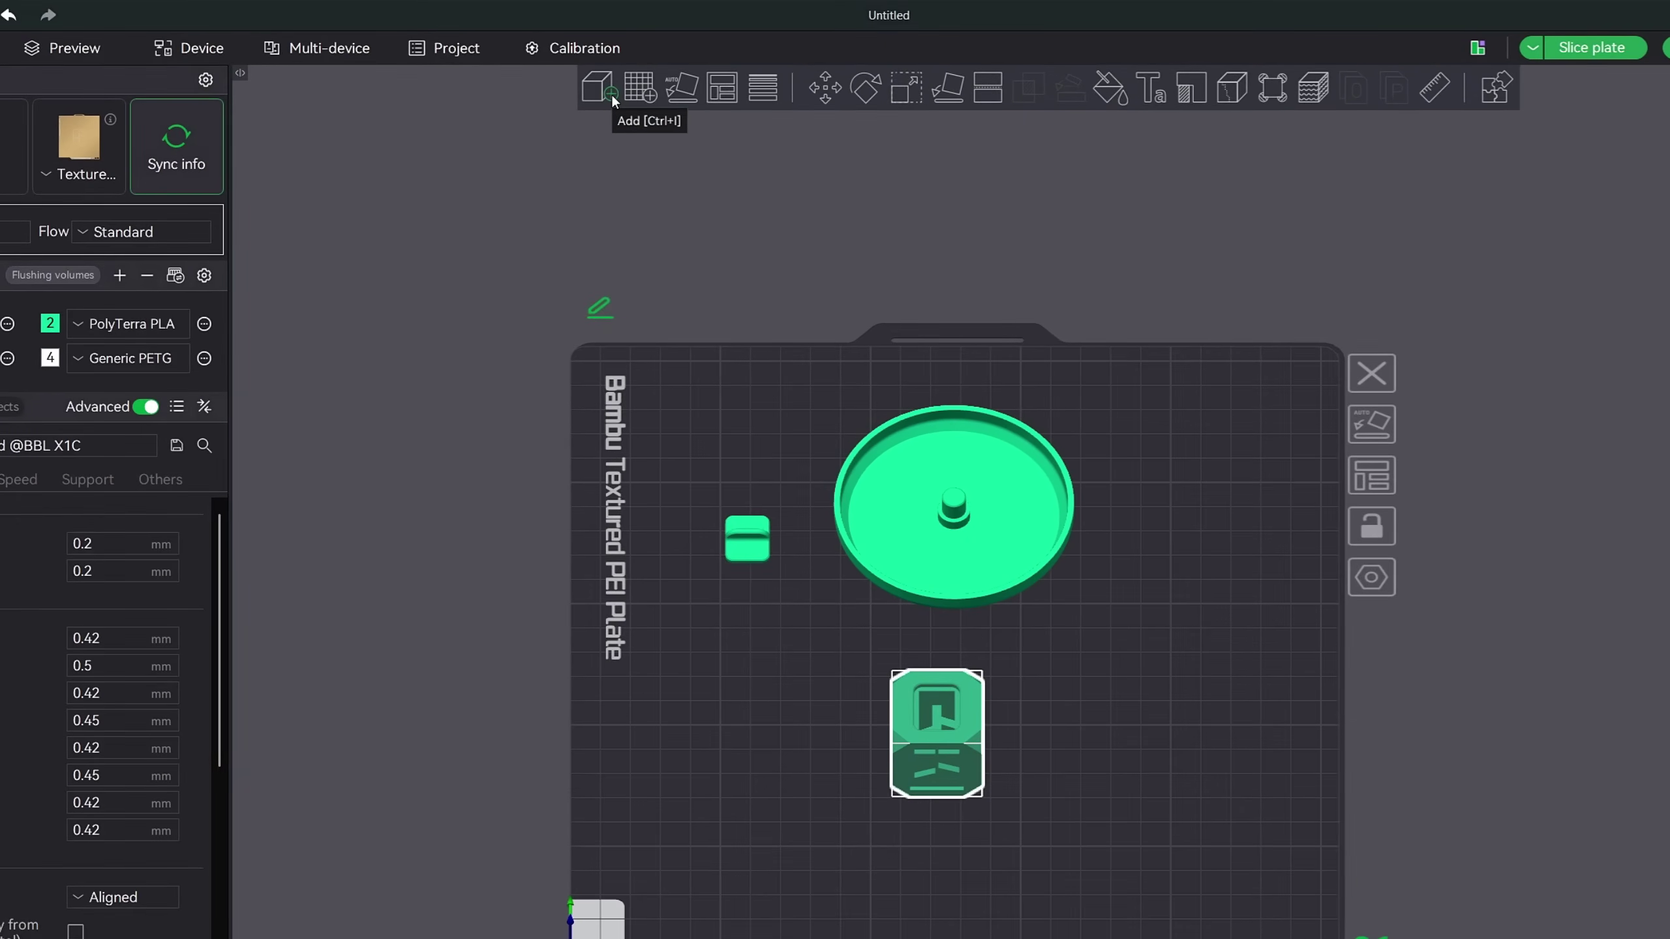
pyautogui.click(611, 93)
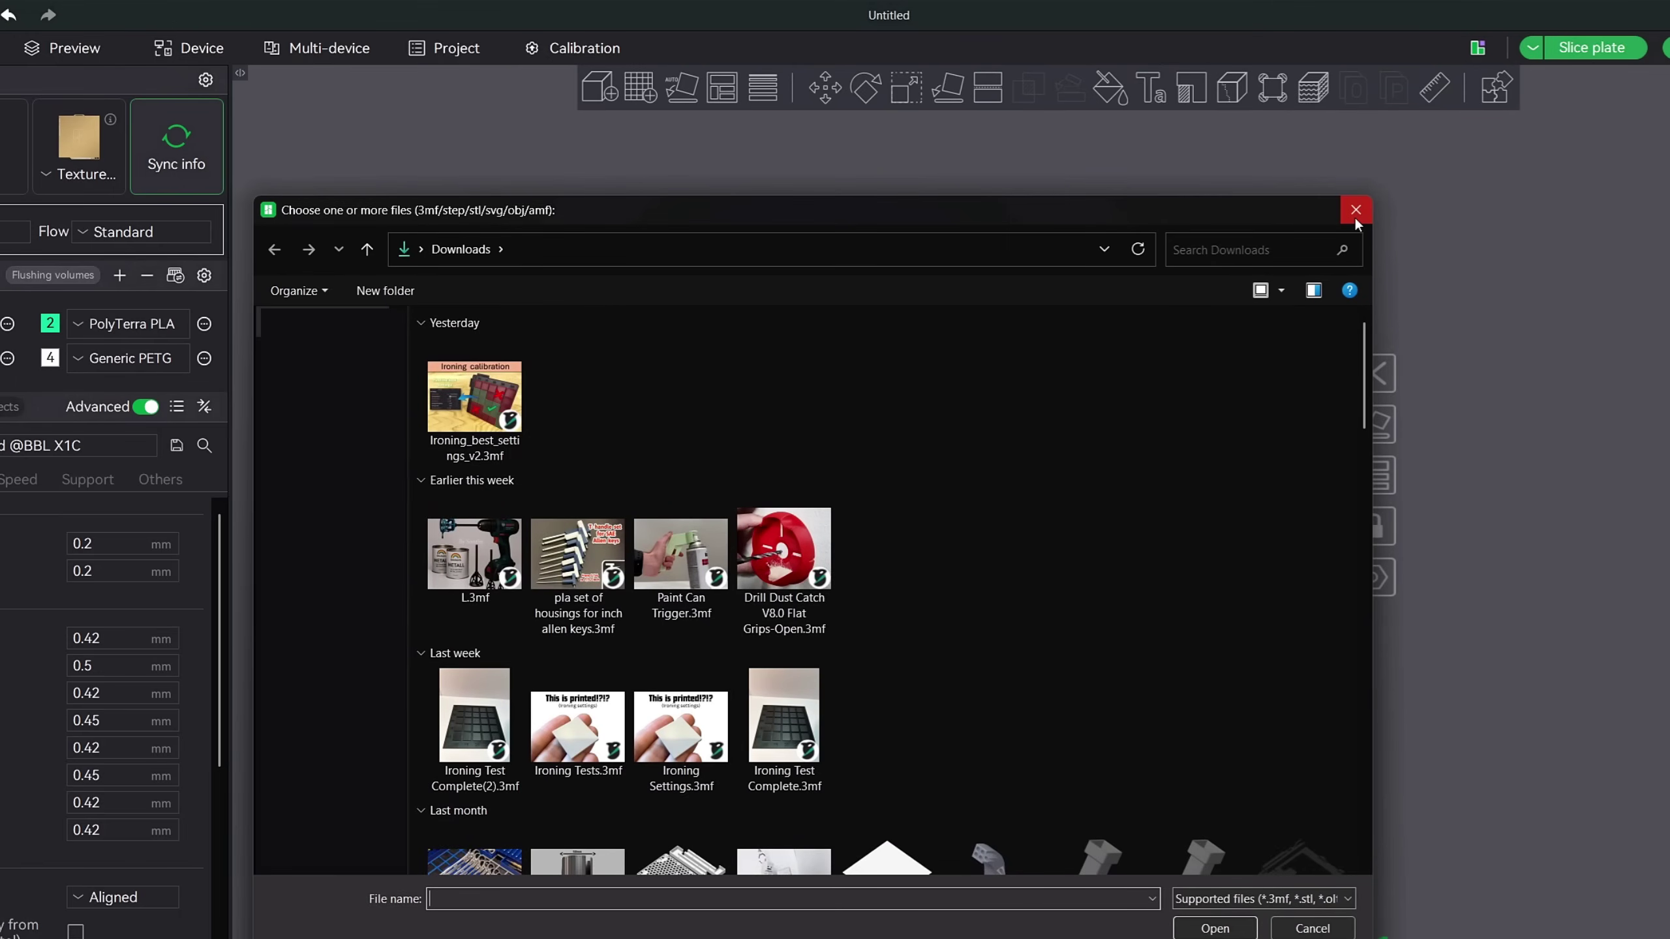
pyautogui.click(1354, 217)
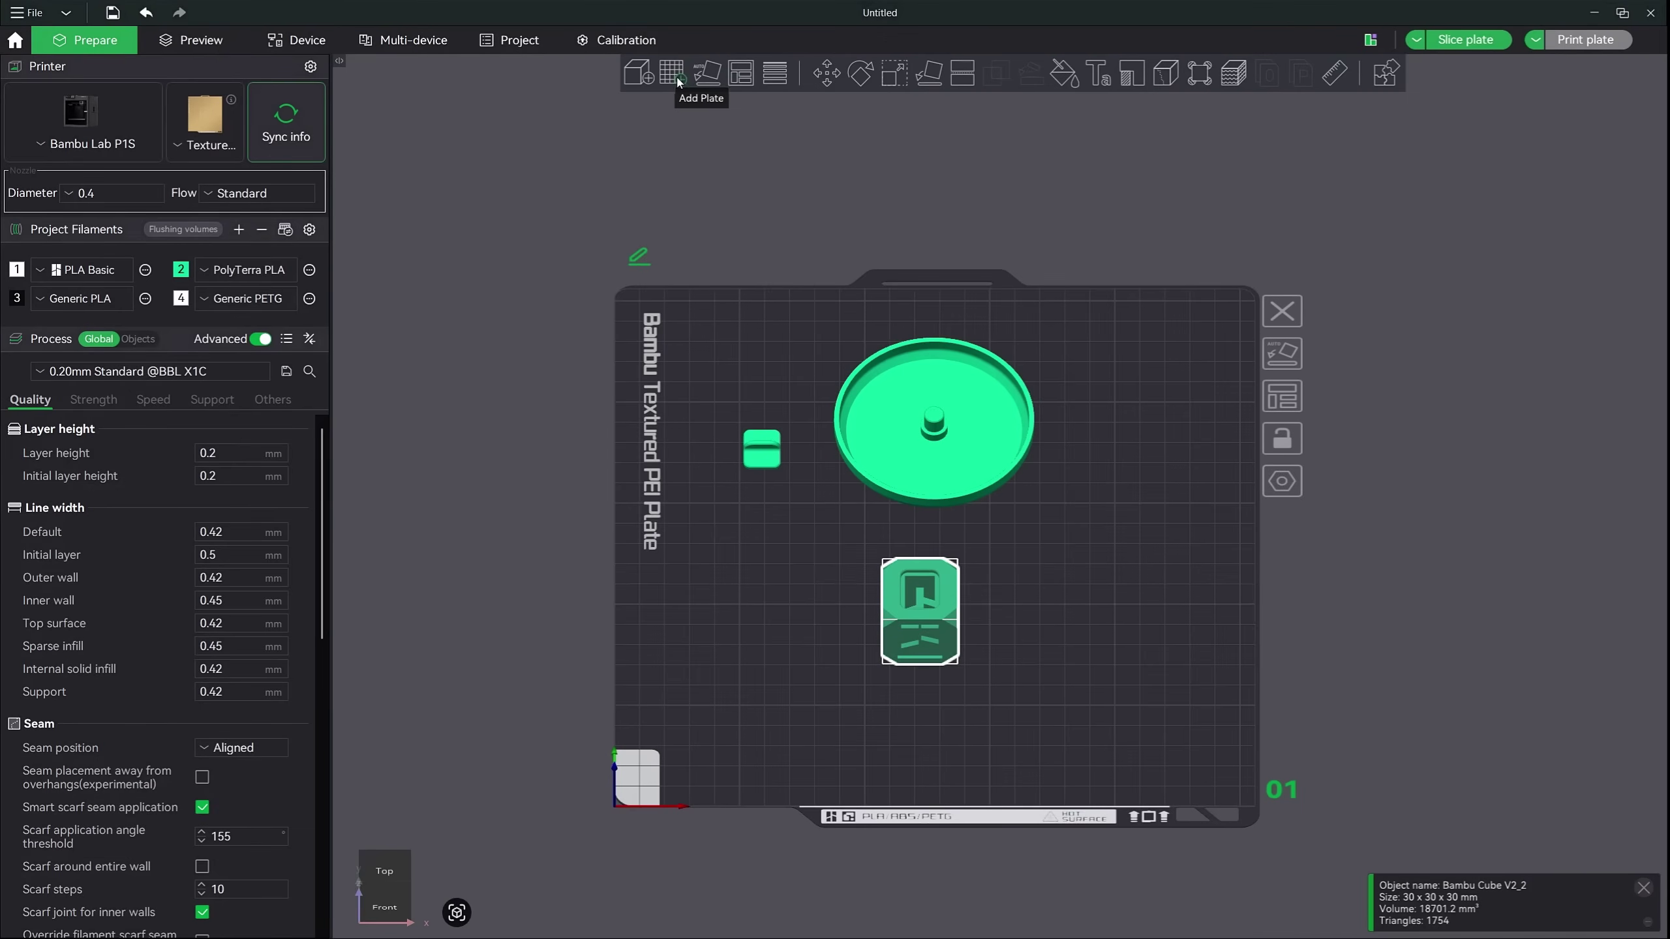
# Step: Add three build plates and drag the round disk onto plate 02
pyautogui.click(683, 83)
pyautogui.click(682, 83)
pyautogui.click(682, 84)
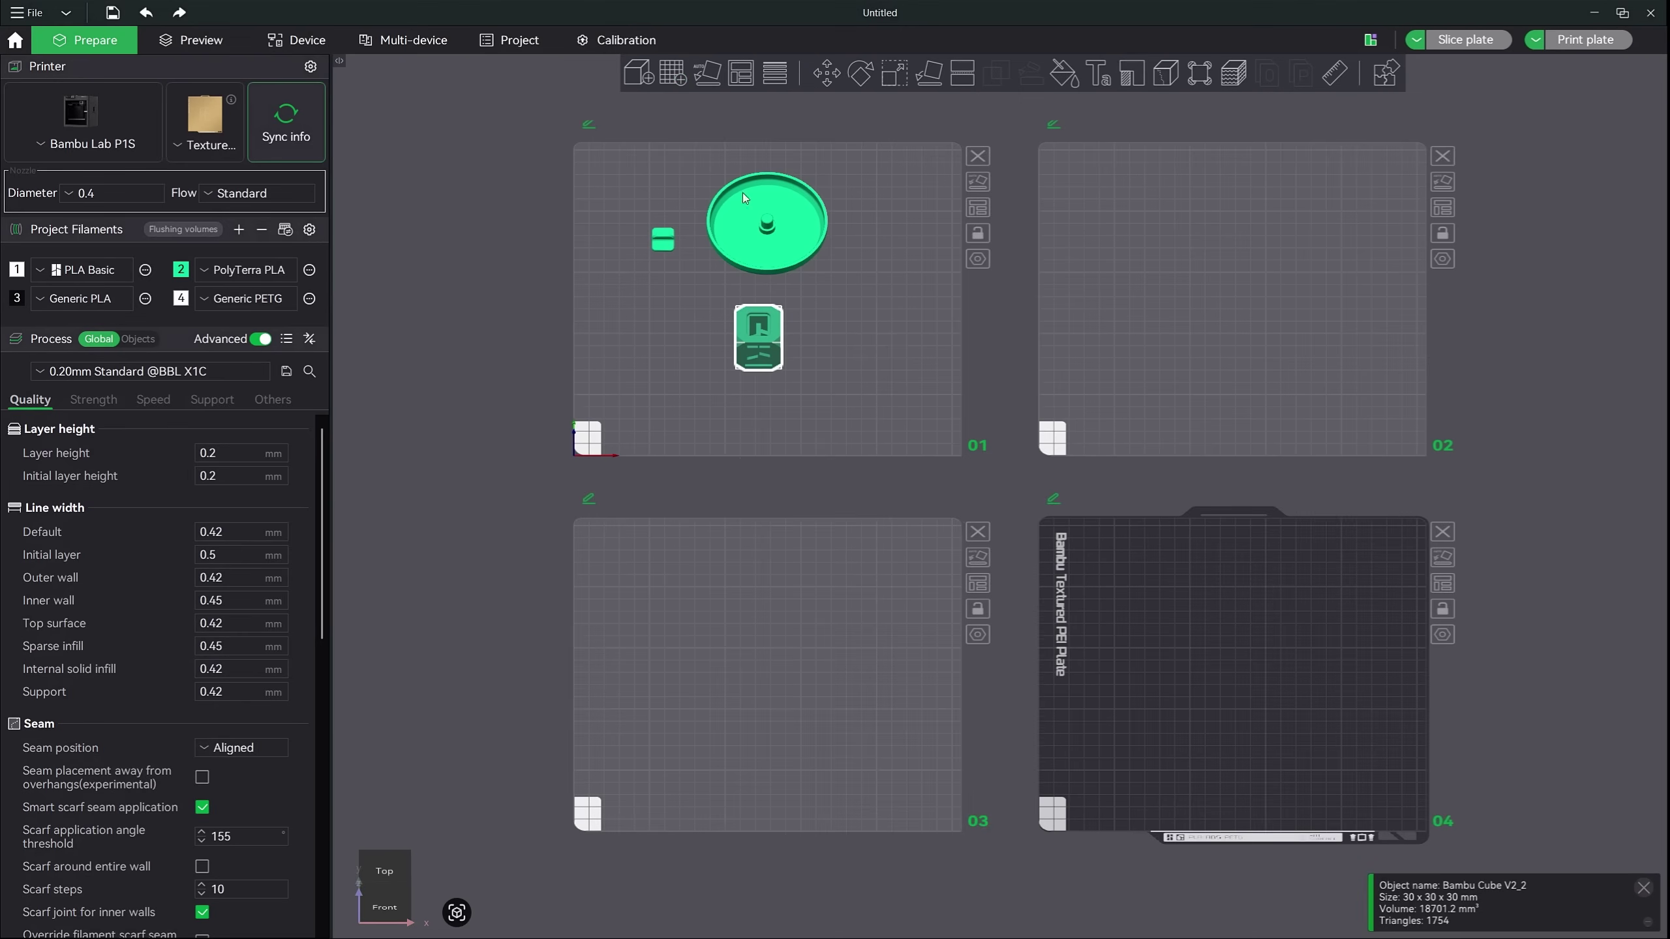
pyautogui.moveTo(774, 252); pyautogui.dragTo(1231, 311)
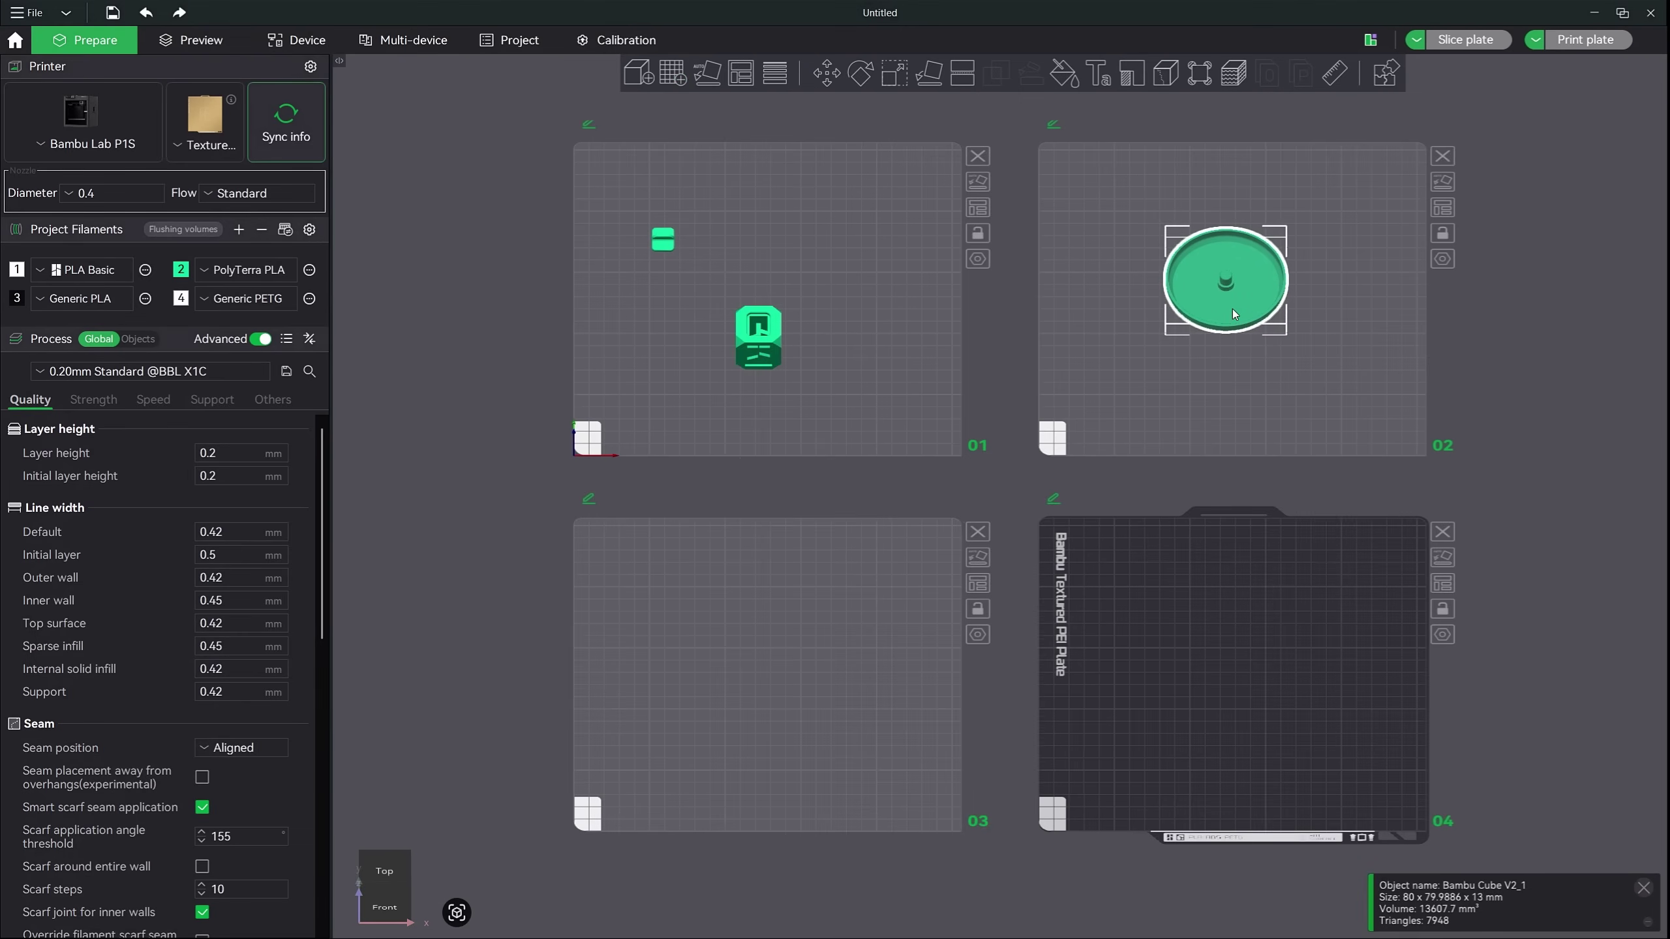
pyautogui.click(1166, 369)
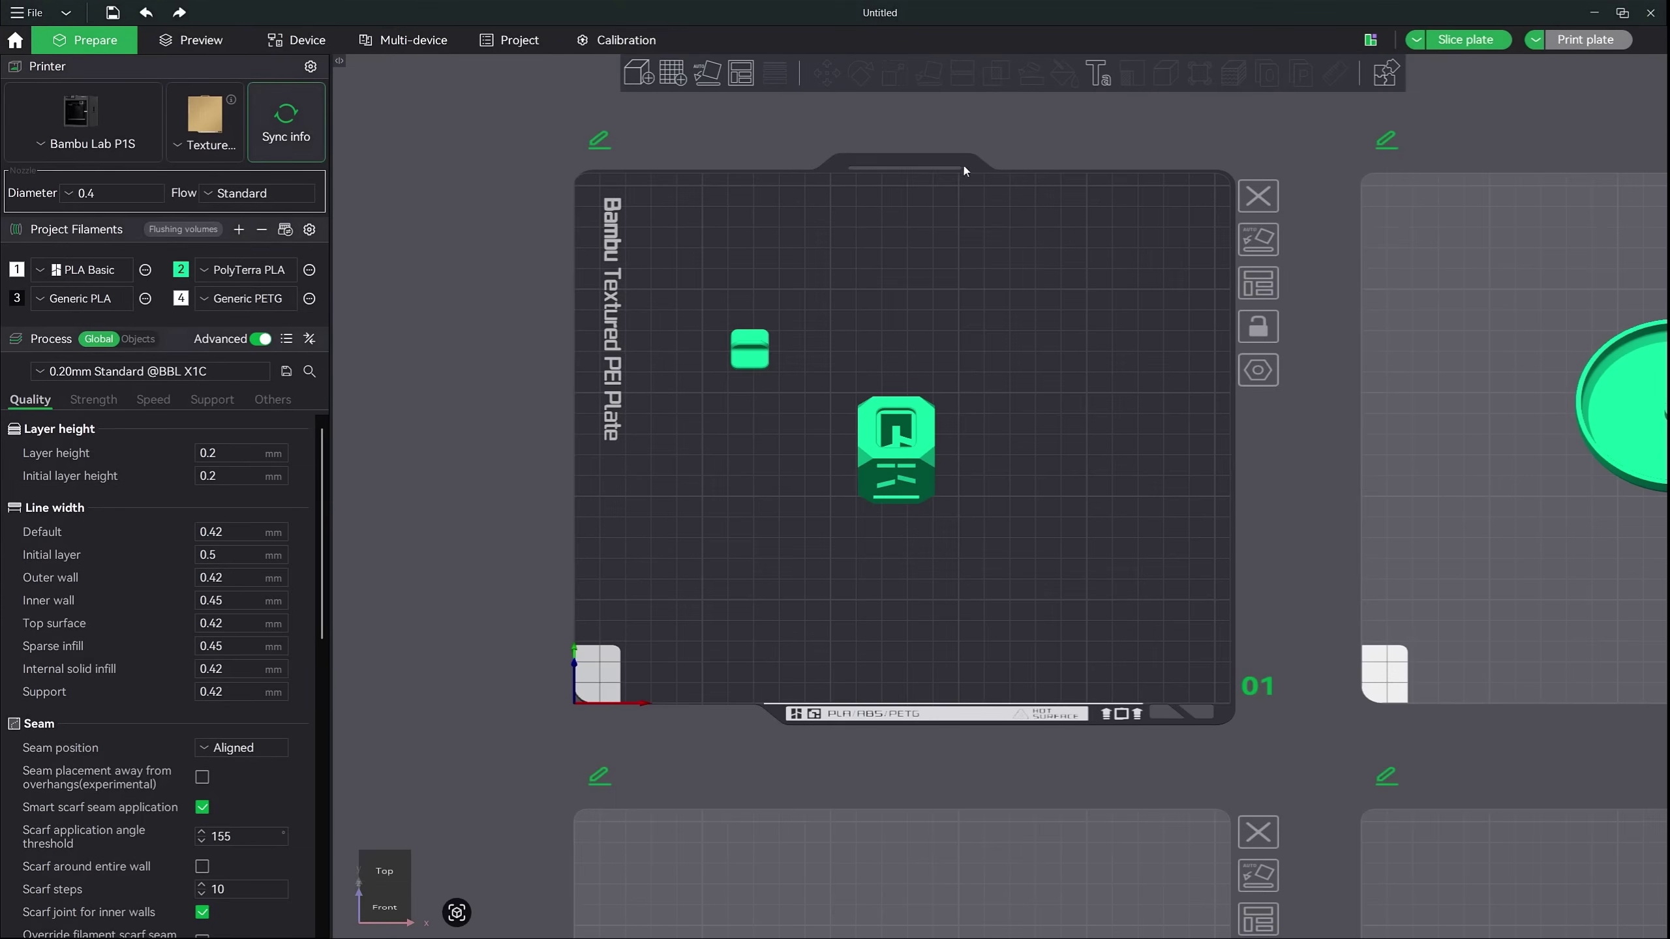
pyautogui.click(707, 73)
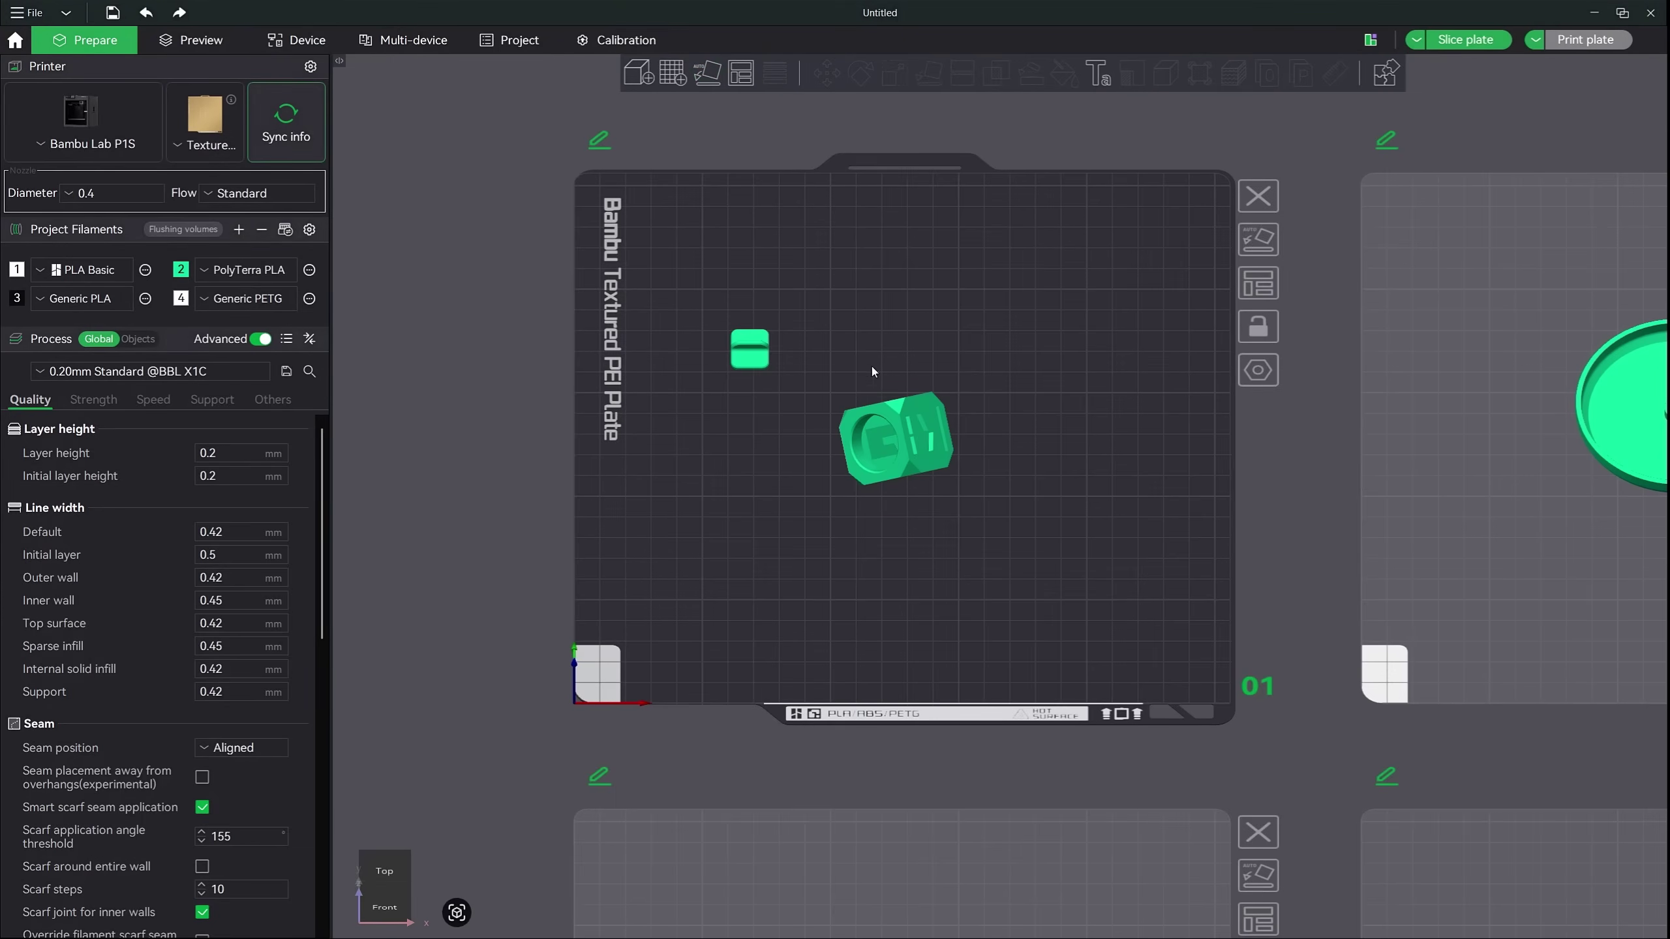
pyautogui.moveTo(882, 380); pyautogui.dragTo(1012, 423)
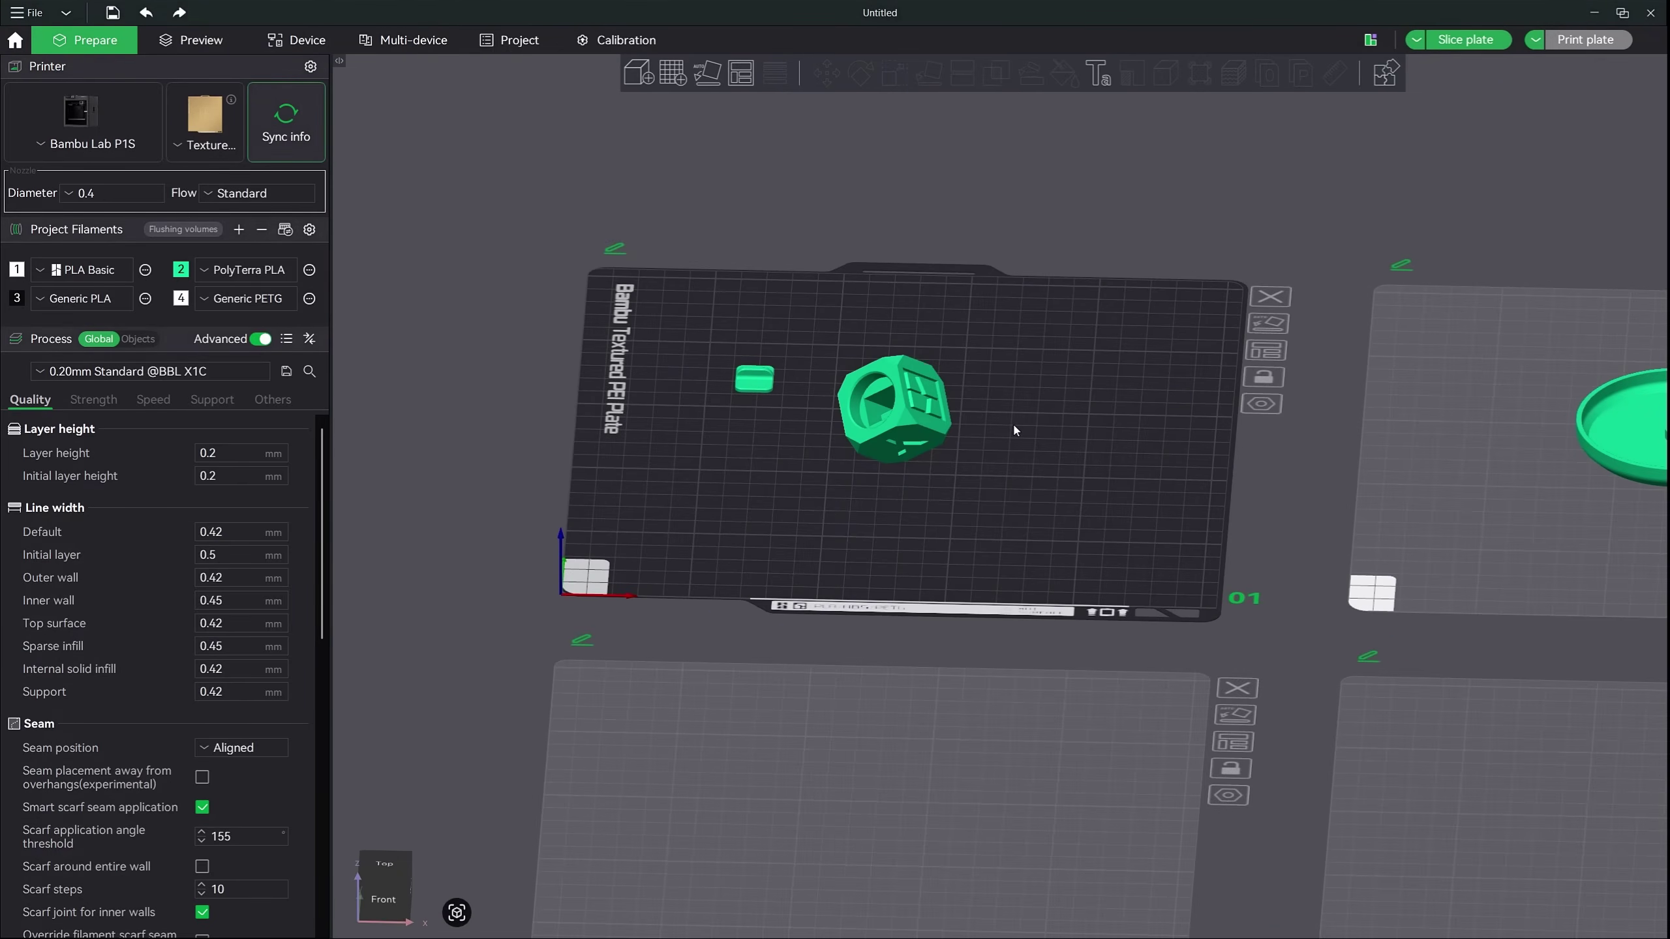
pyautogui.press('q')
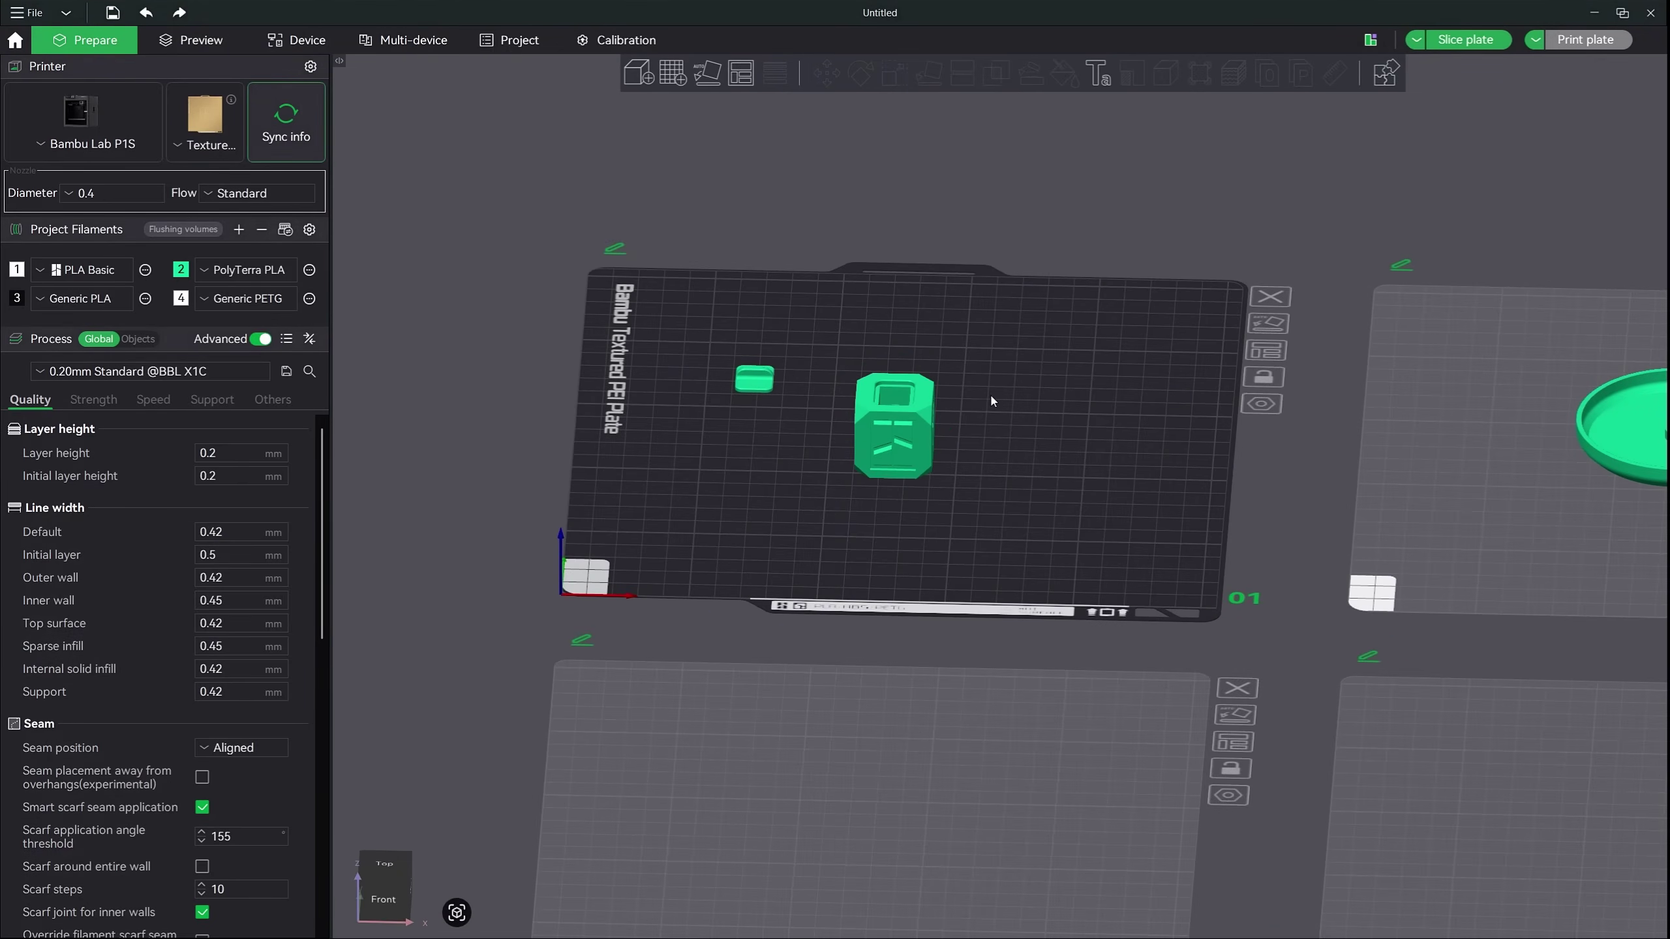
pyautogui.moveTo(990, 392); pyautogui.dragTo(993, 426)
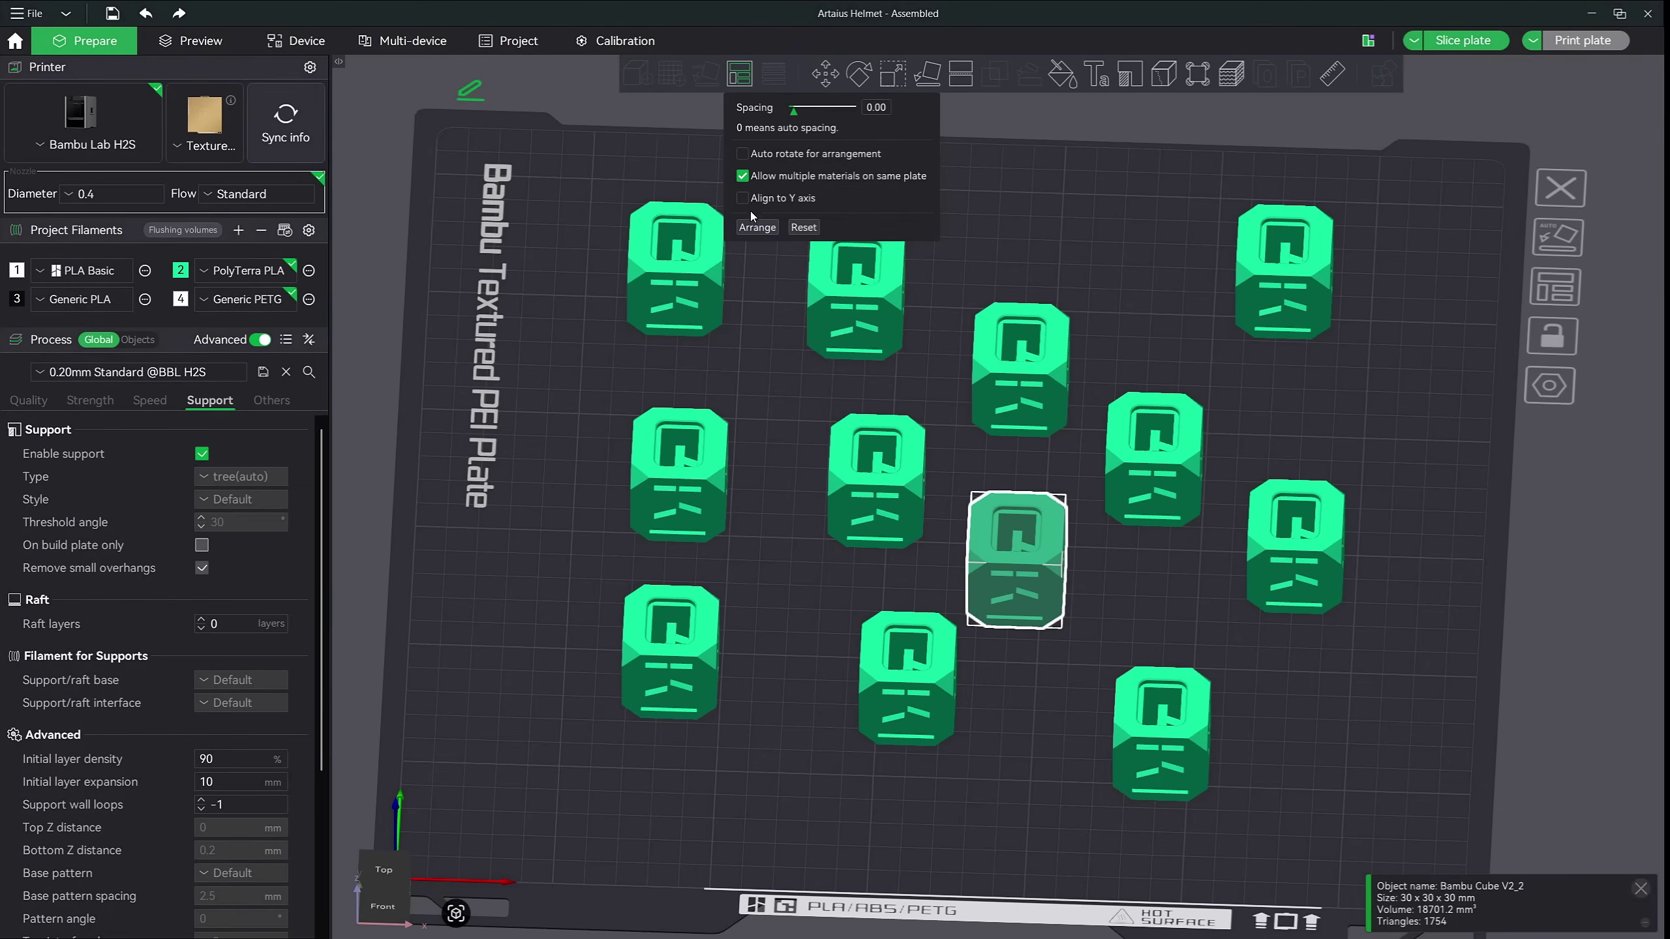
pyautogui.click(756, 228)
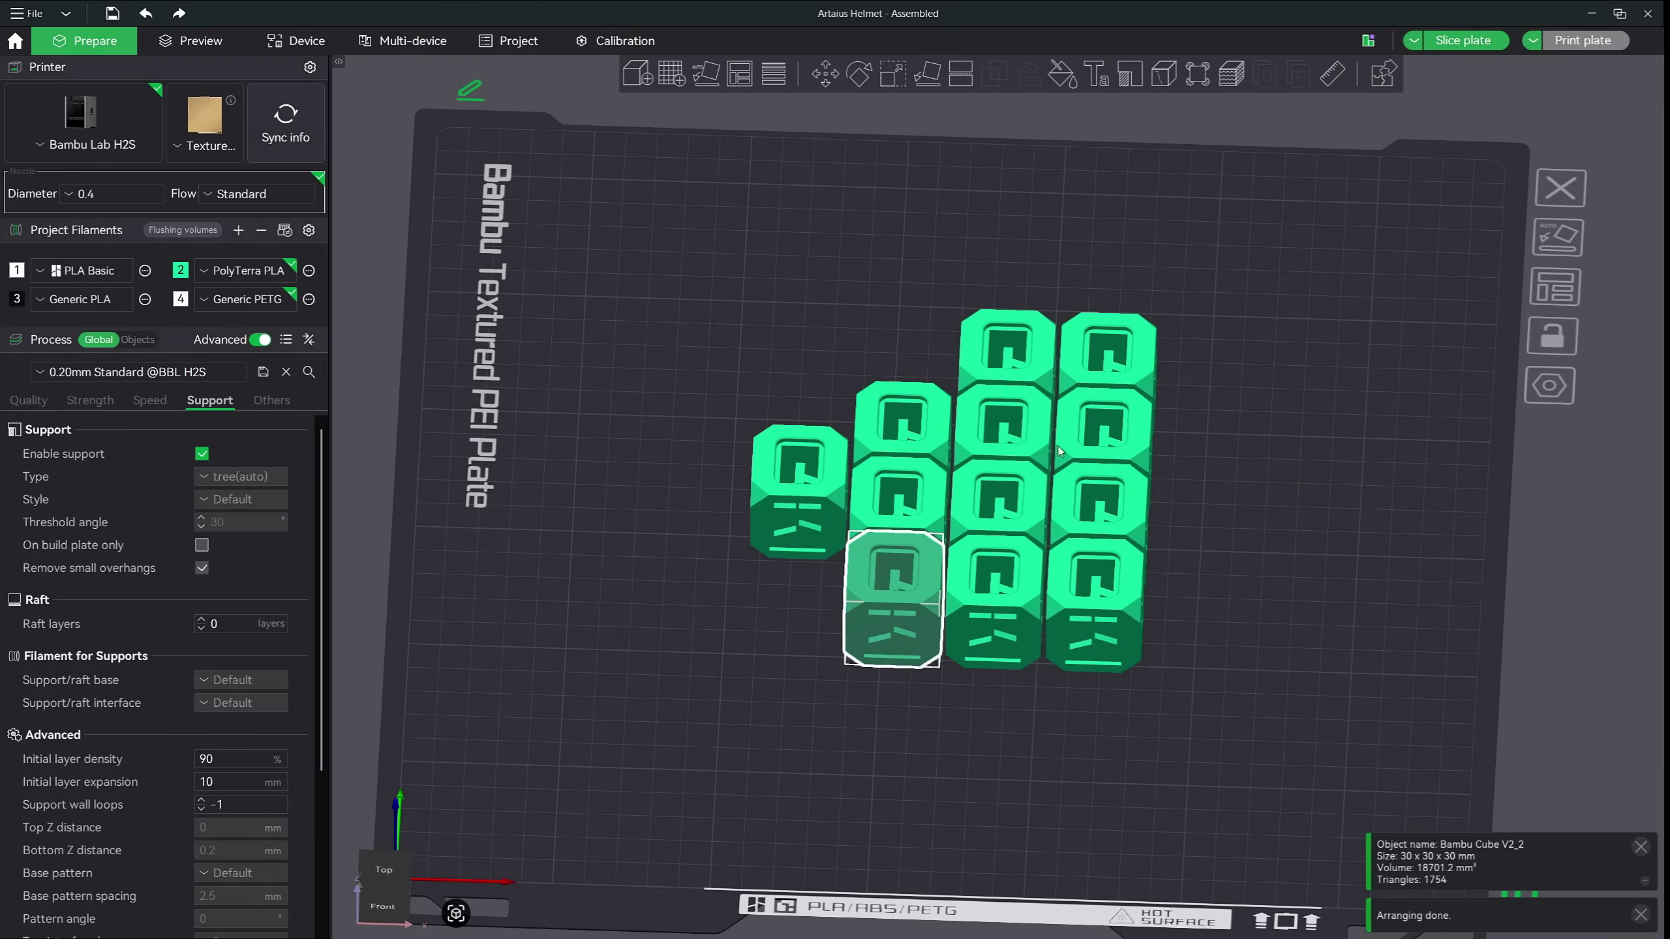
pyautogui.moveTo(1241, 550); pyautogui.dragTo(1207, 569)
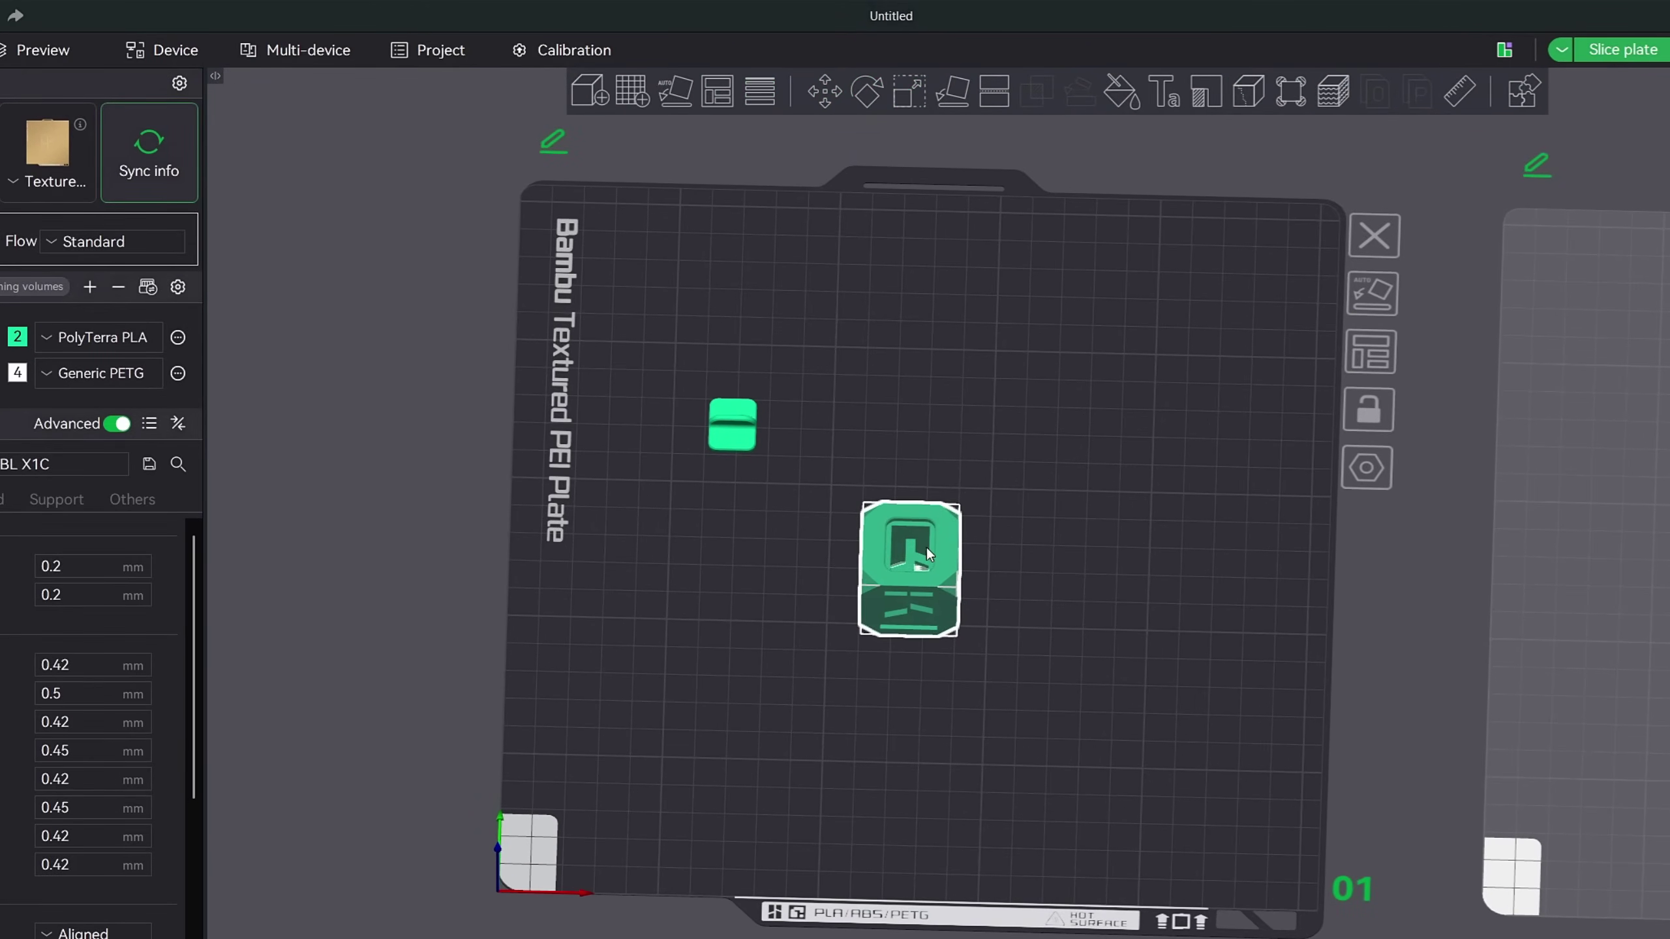
# Step: Move the cube up the plate, rotate it, and undo a trial enlargement
pyautogui.moveTo(940, 555); pyautogui.dragTo(941, 506)
pyautogui.press('r')
pyautogui.moveTo(927, 398); pyautogui.dragTo(1031, 352)
pyautogui.press('r')
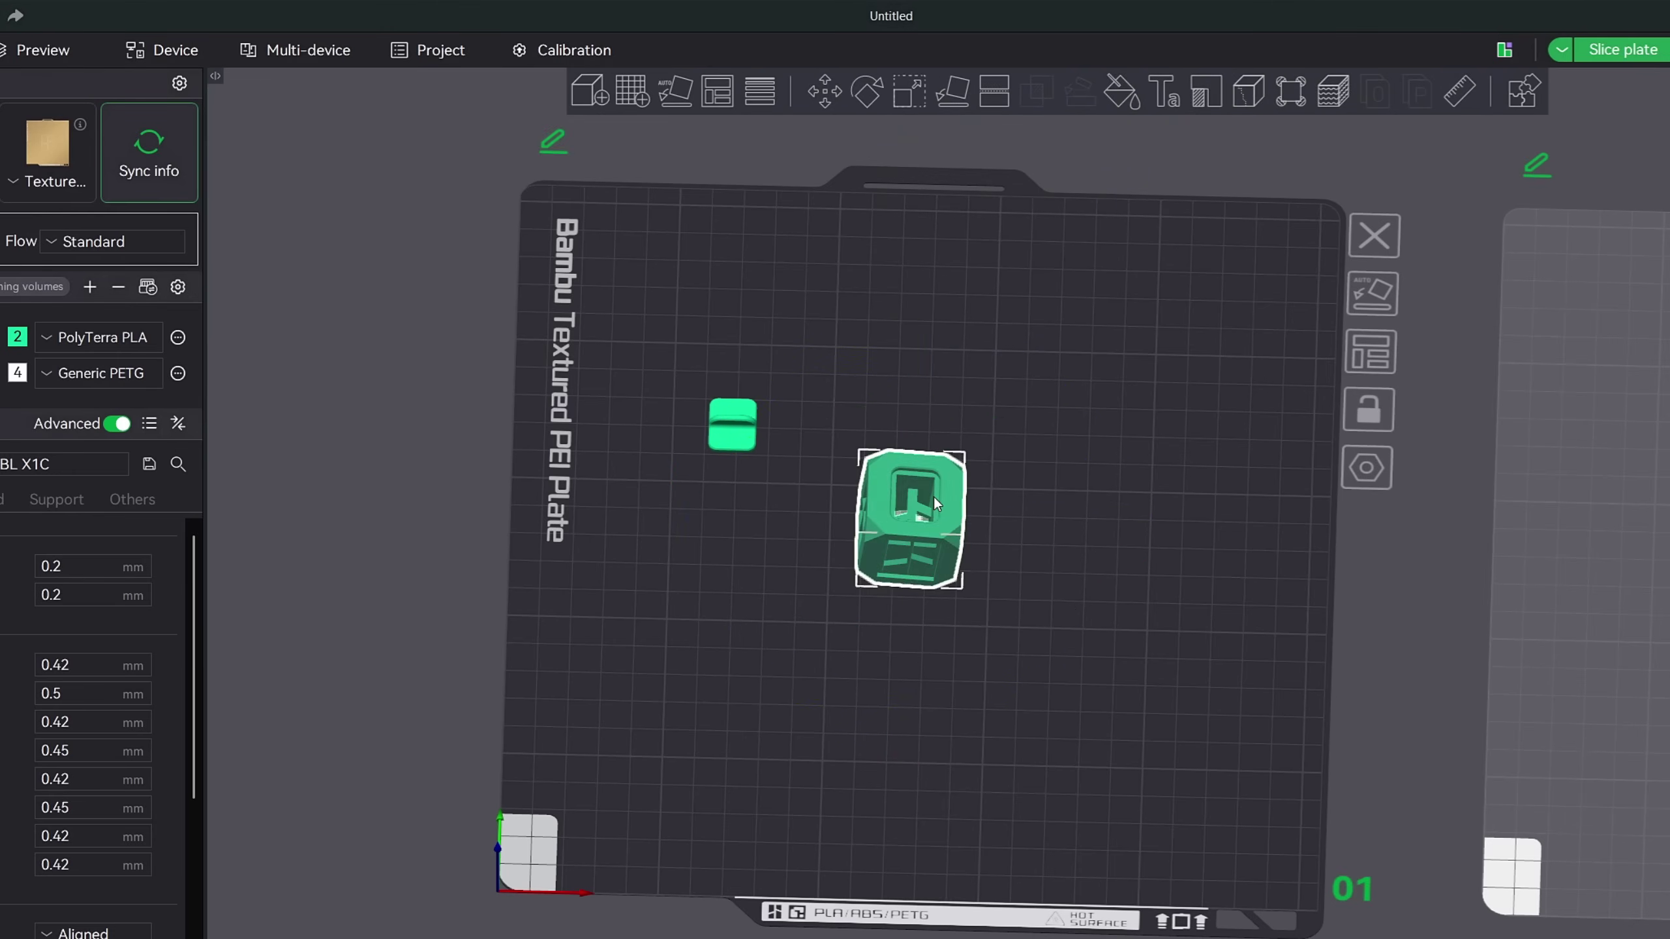
pyautogui.press('s')
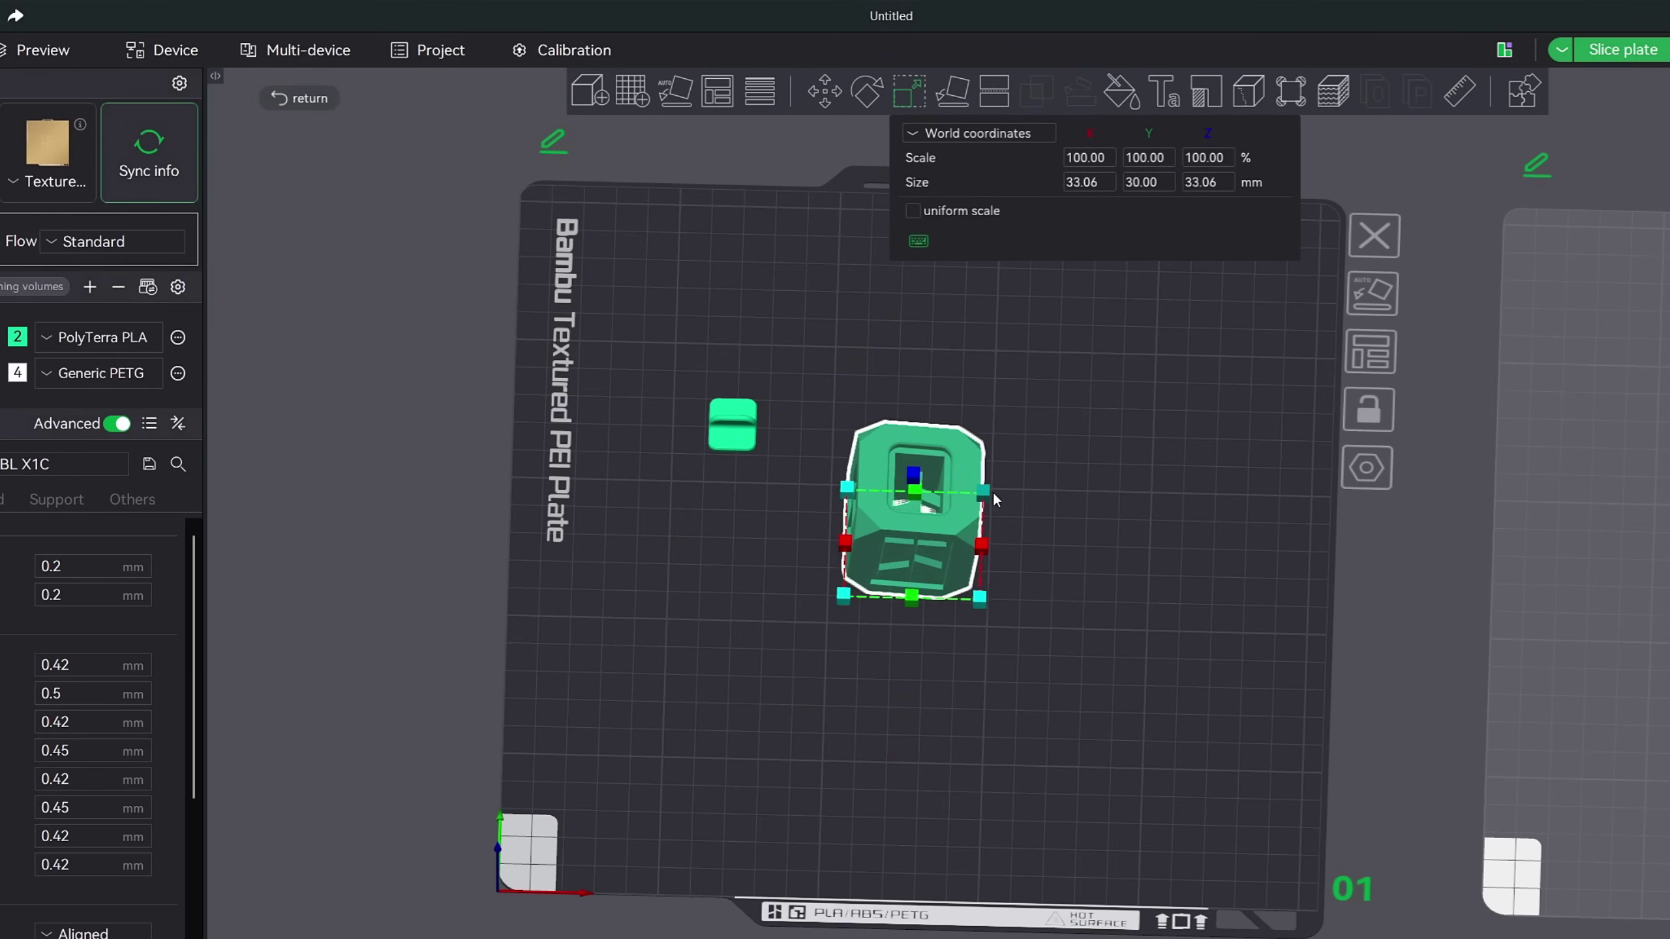
pyautogui.moveTo(997, 499); pyautogui.dragTo(1083, 514)
pyautogui.click(1083, 513)
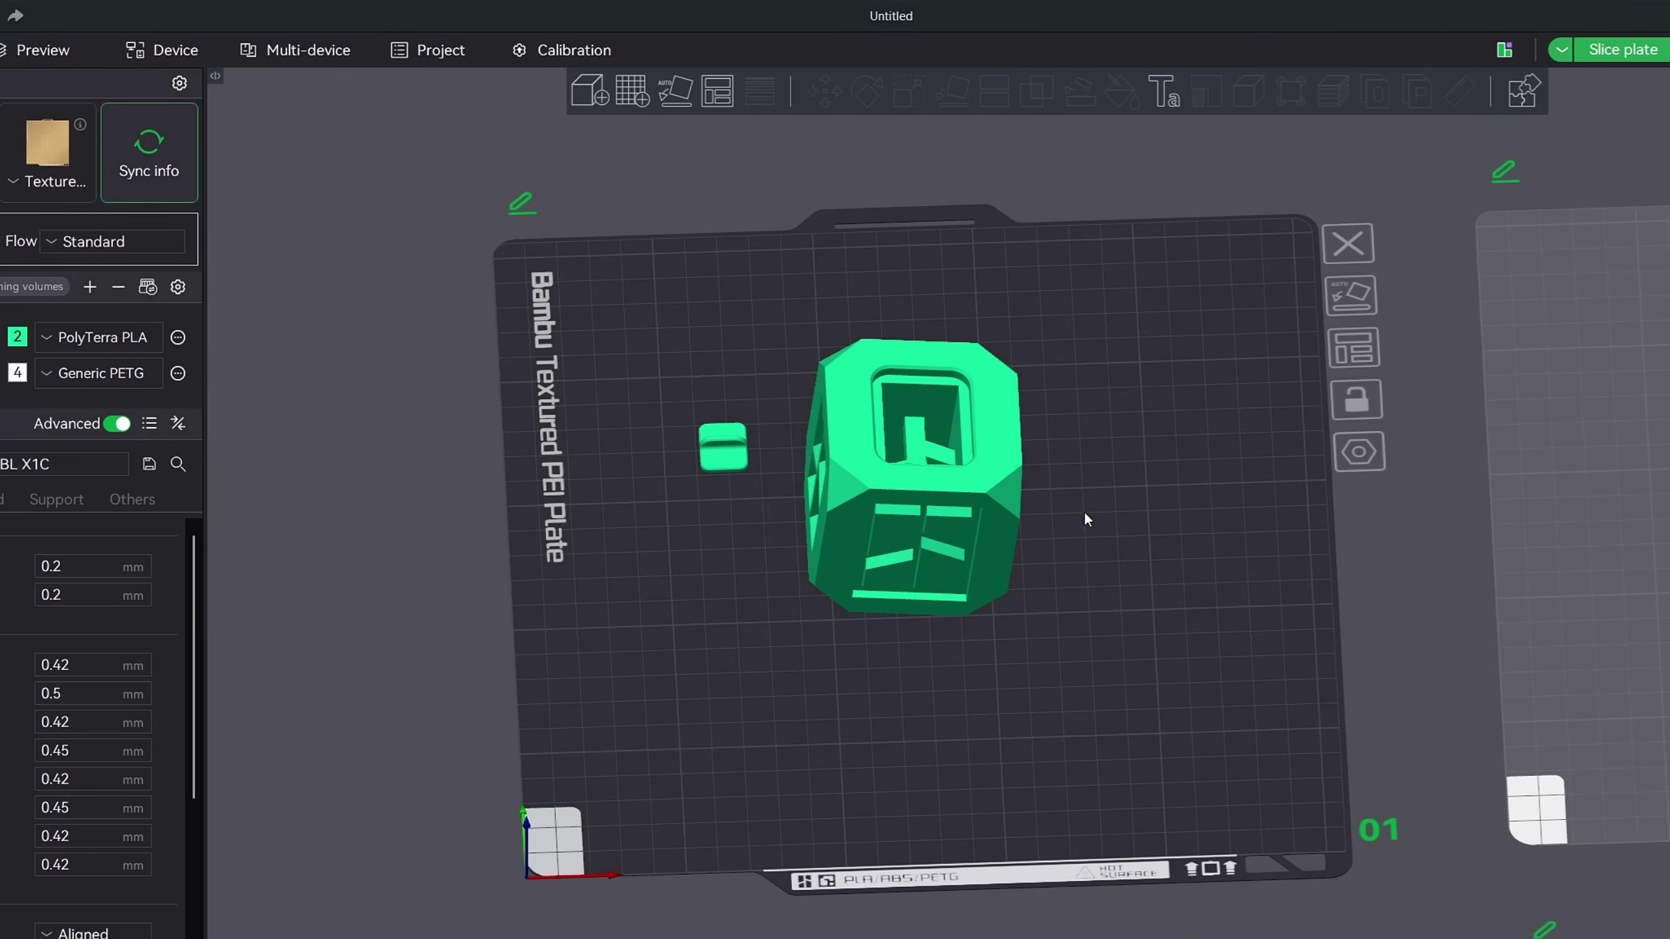
pyautogui.hotkey('ctrl', 'z')
pyautogui.press('r')
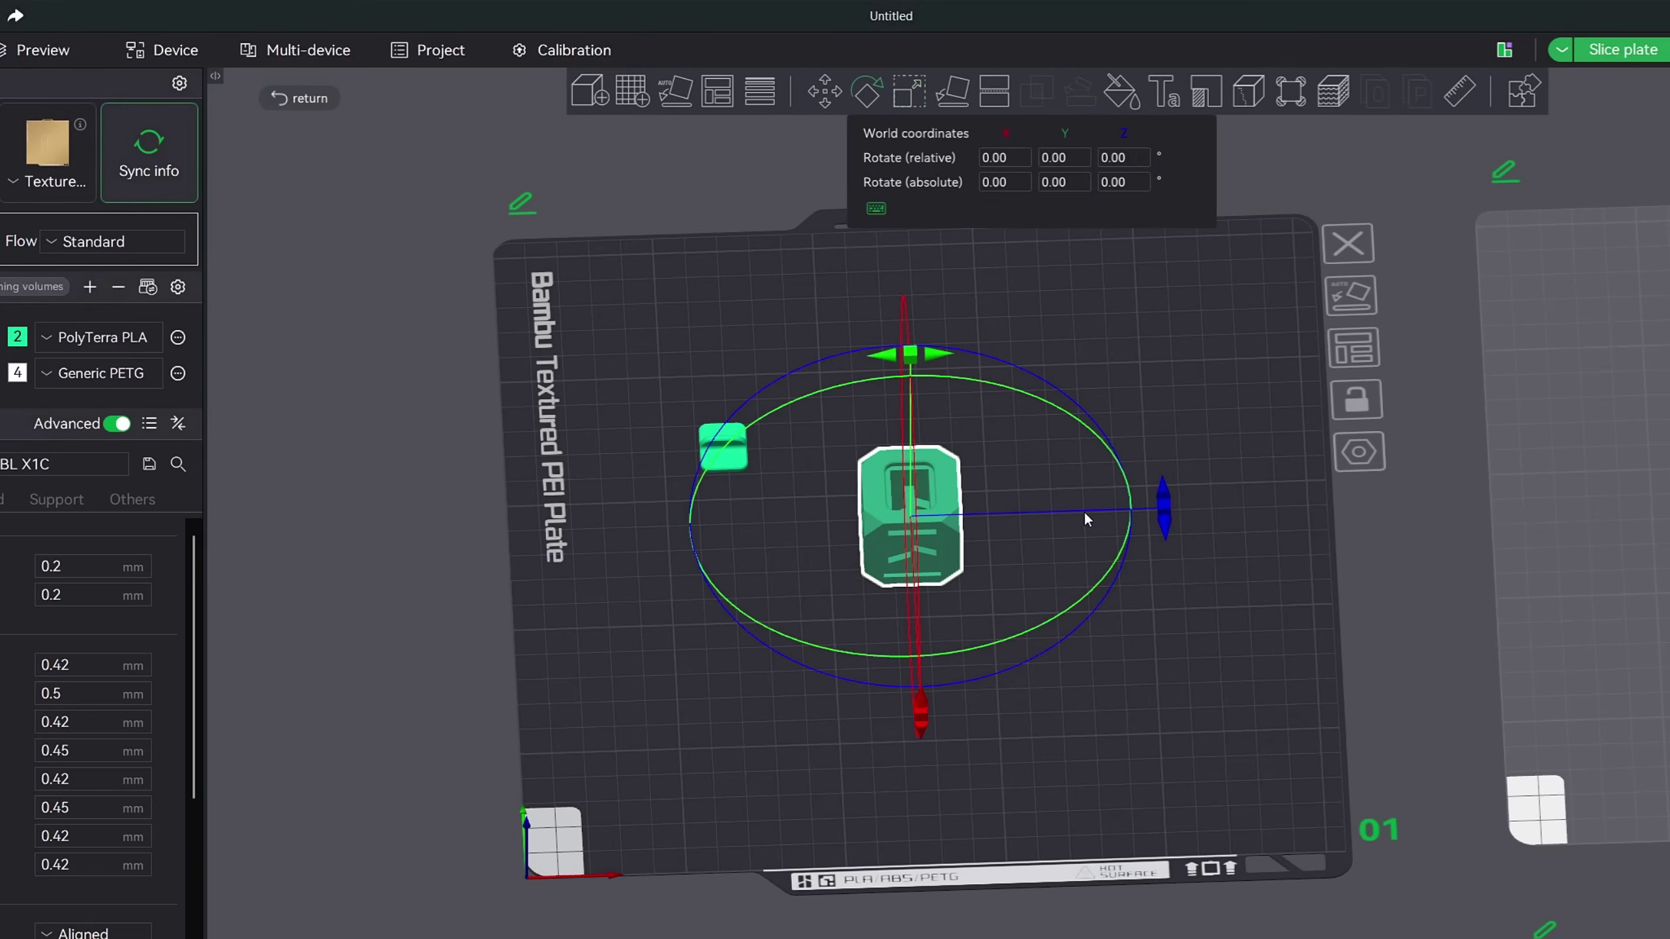
pyautogui.click(1138, 388)
pyautogui.moveTo(1138, 383); pyautogui.dragTo(1075, 428)
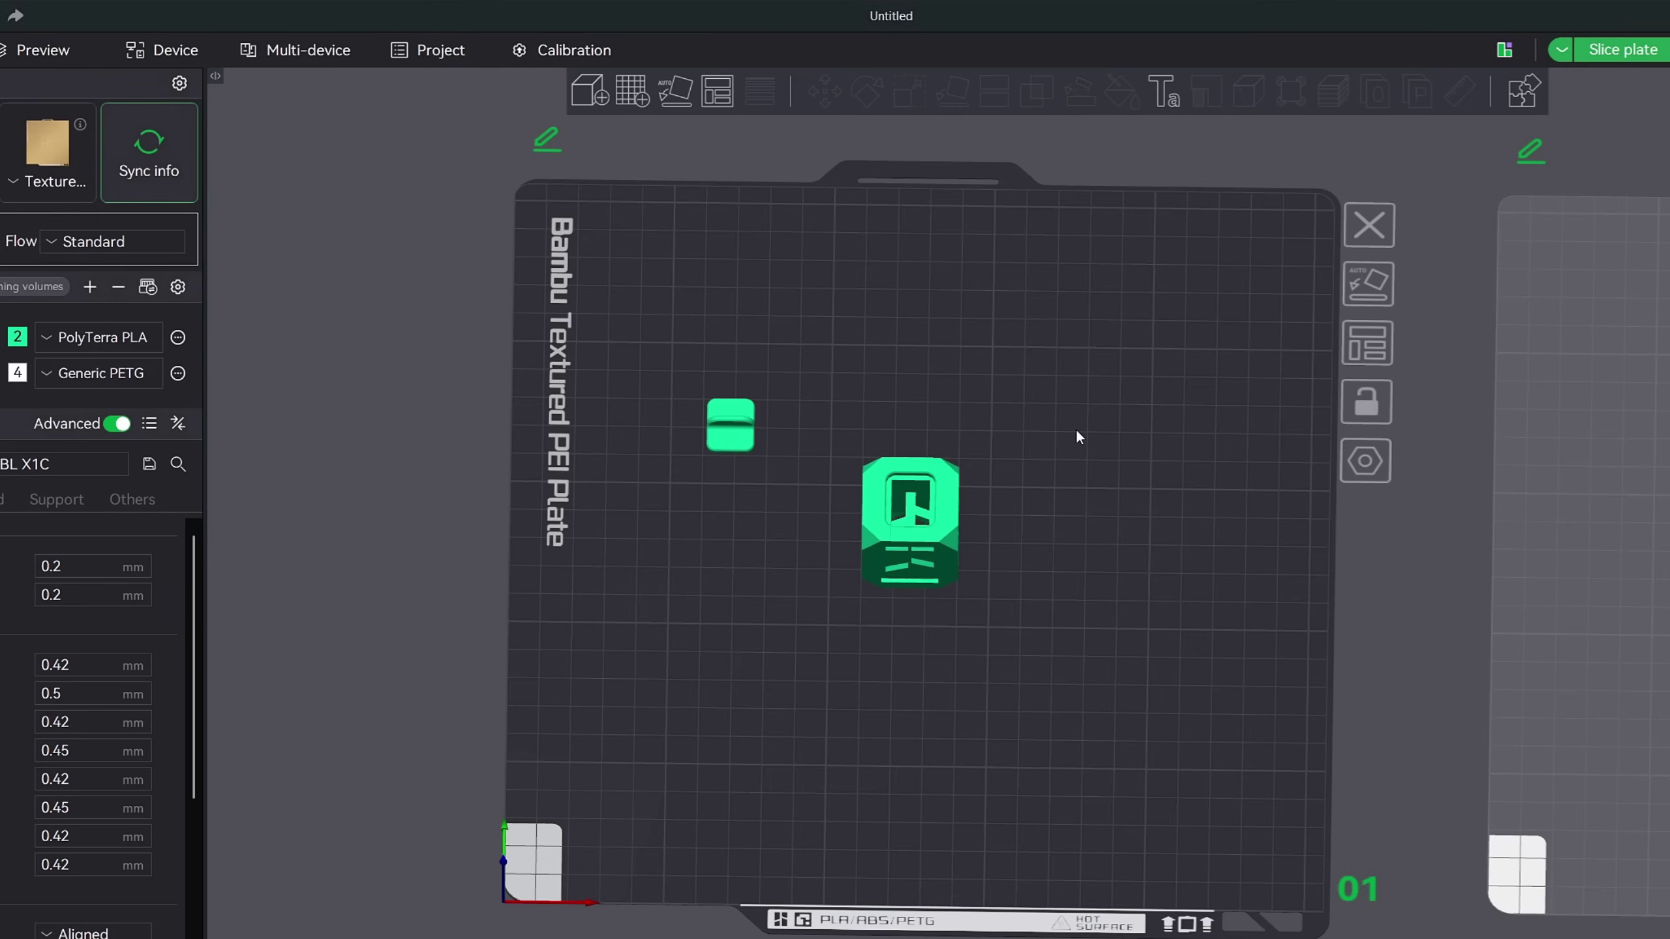
# Step: Tilt the cube about 34 degrees around the Y axis
pyautogui.click(923, 509)
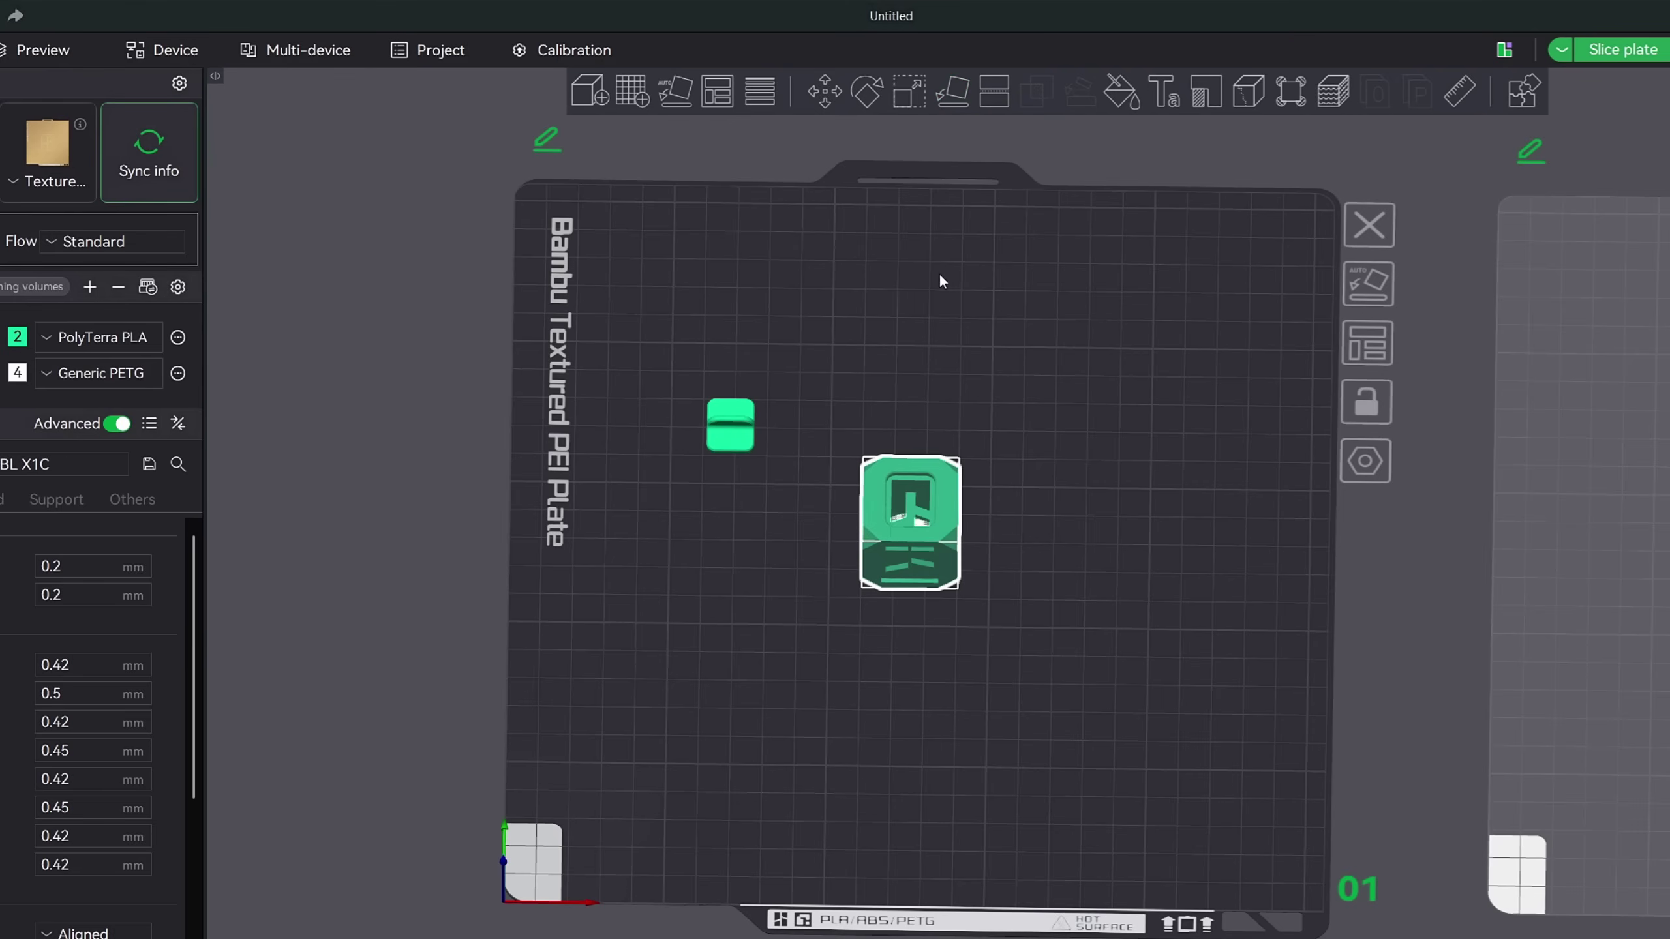
pyautogui.moveTo(1001, 515); pyautogui.dragTo(998, 487)
pyautogui.press('r')
pyautogui.moveTo(945, 309); pyautogui.dragTo(1046, 376)
pyautogui.click(1167, 413)
# Step: Lay the tilted cube flat on a chosen face with the place-on-face tool
pyautogui.moveTo(1034, 538); pyautogui.dragTo(972, 511)
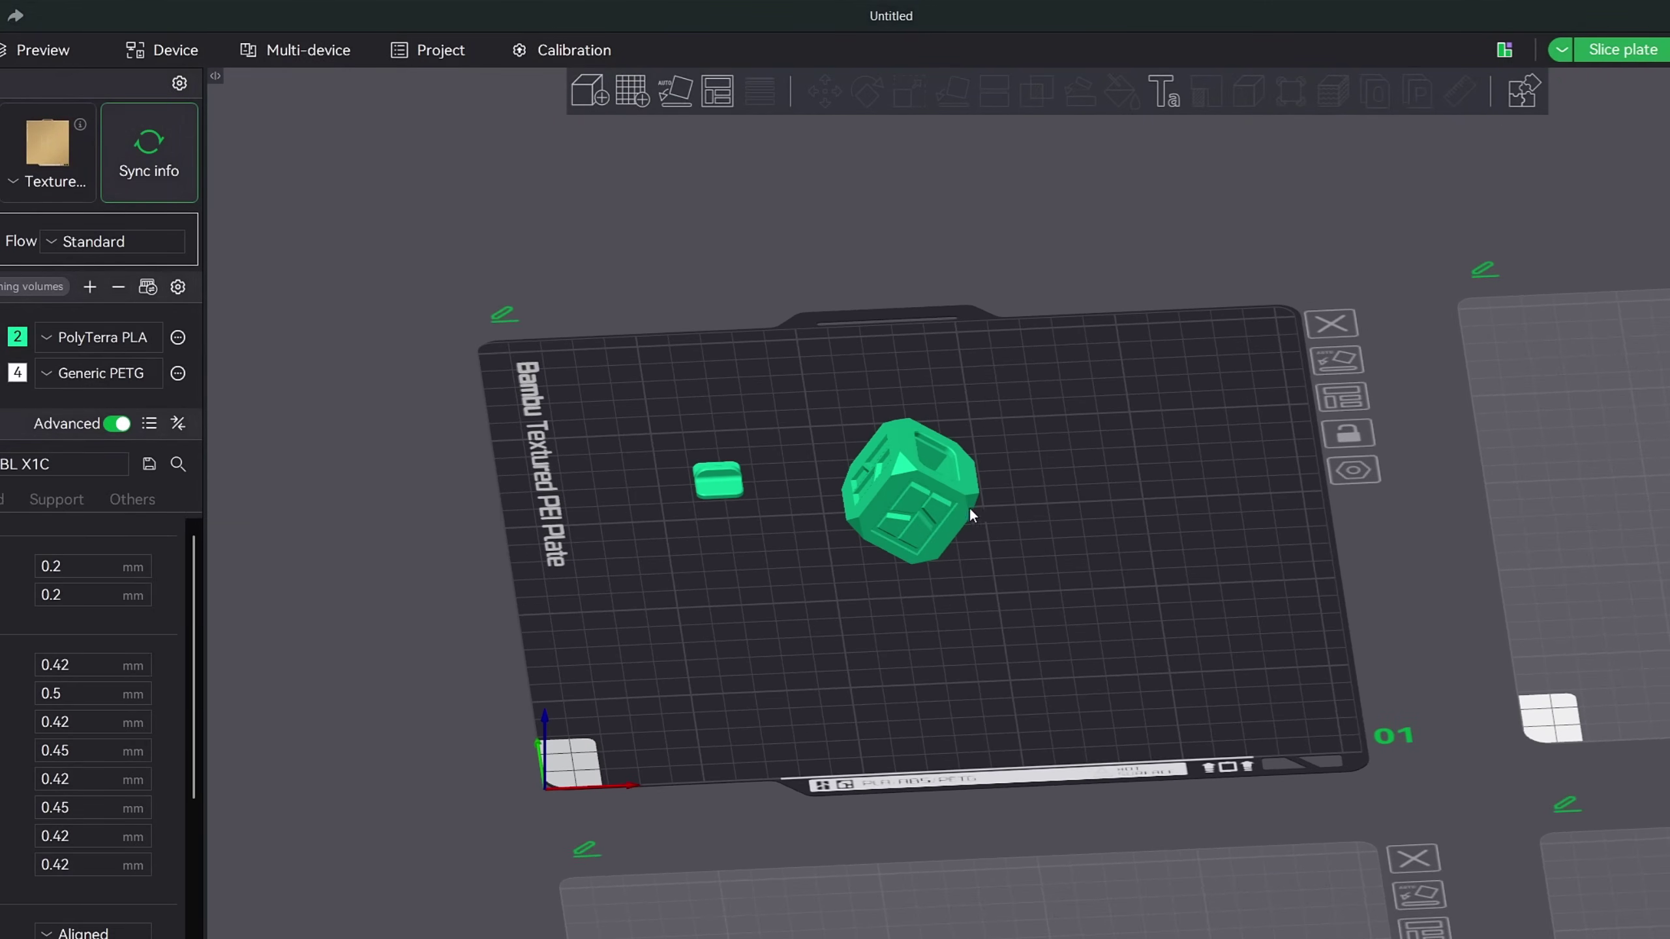
pyautogui.click(915, 493)
pyautogui.click(954, 94)
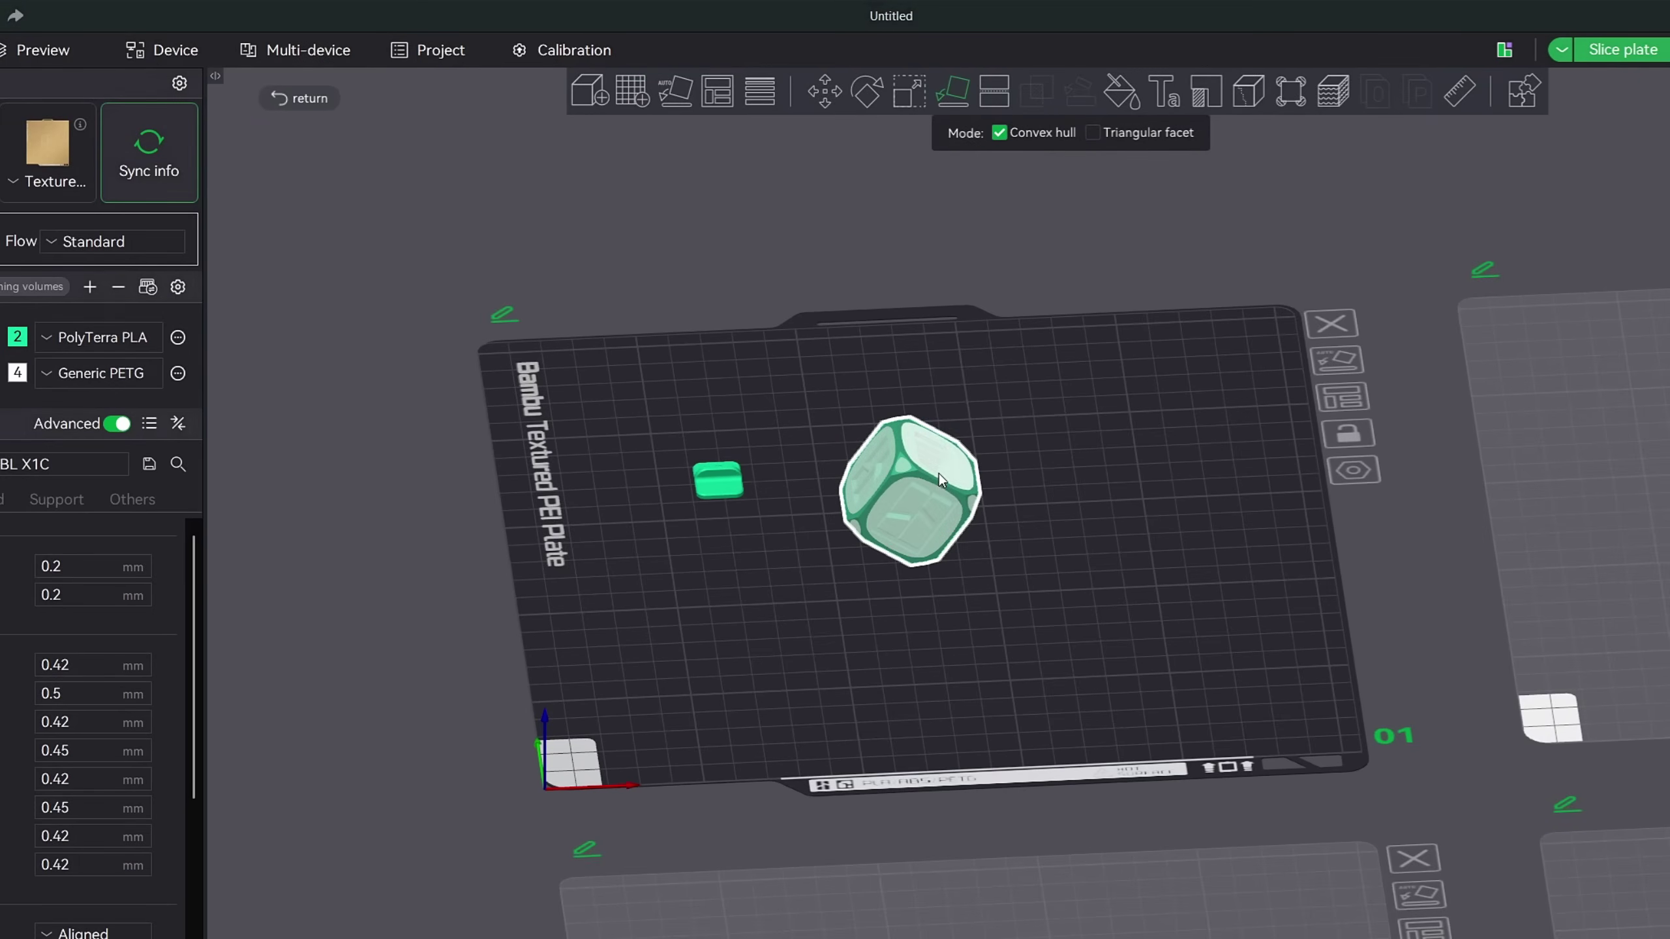
pyautogui.moveTo(1007, 548); pyautogui.dragTo(1018, 512)
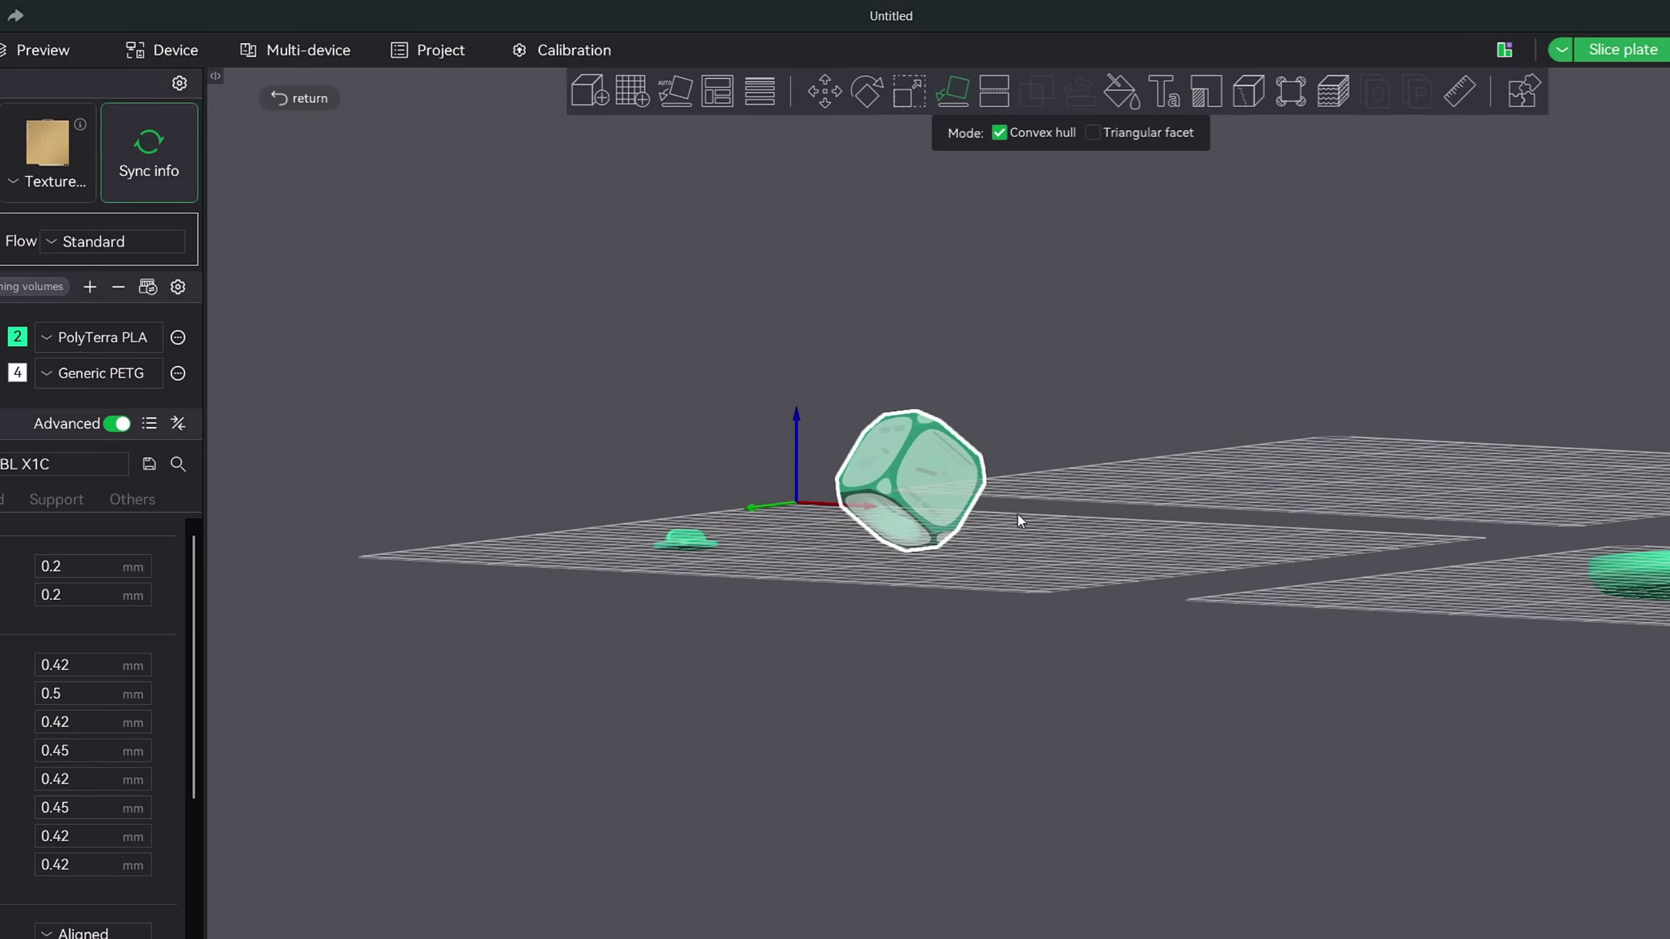
pyautogui.click(890, 527)
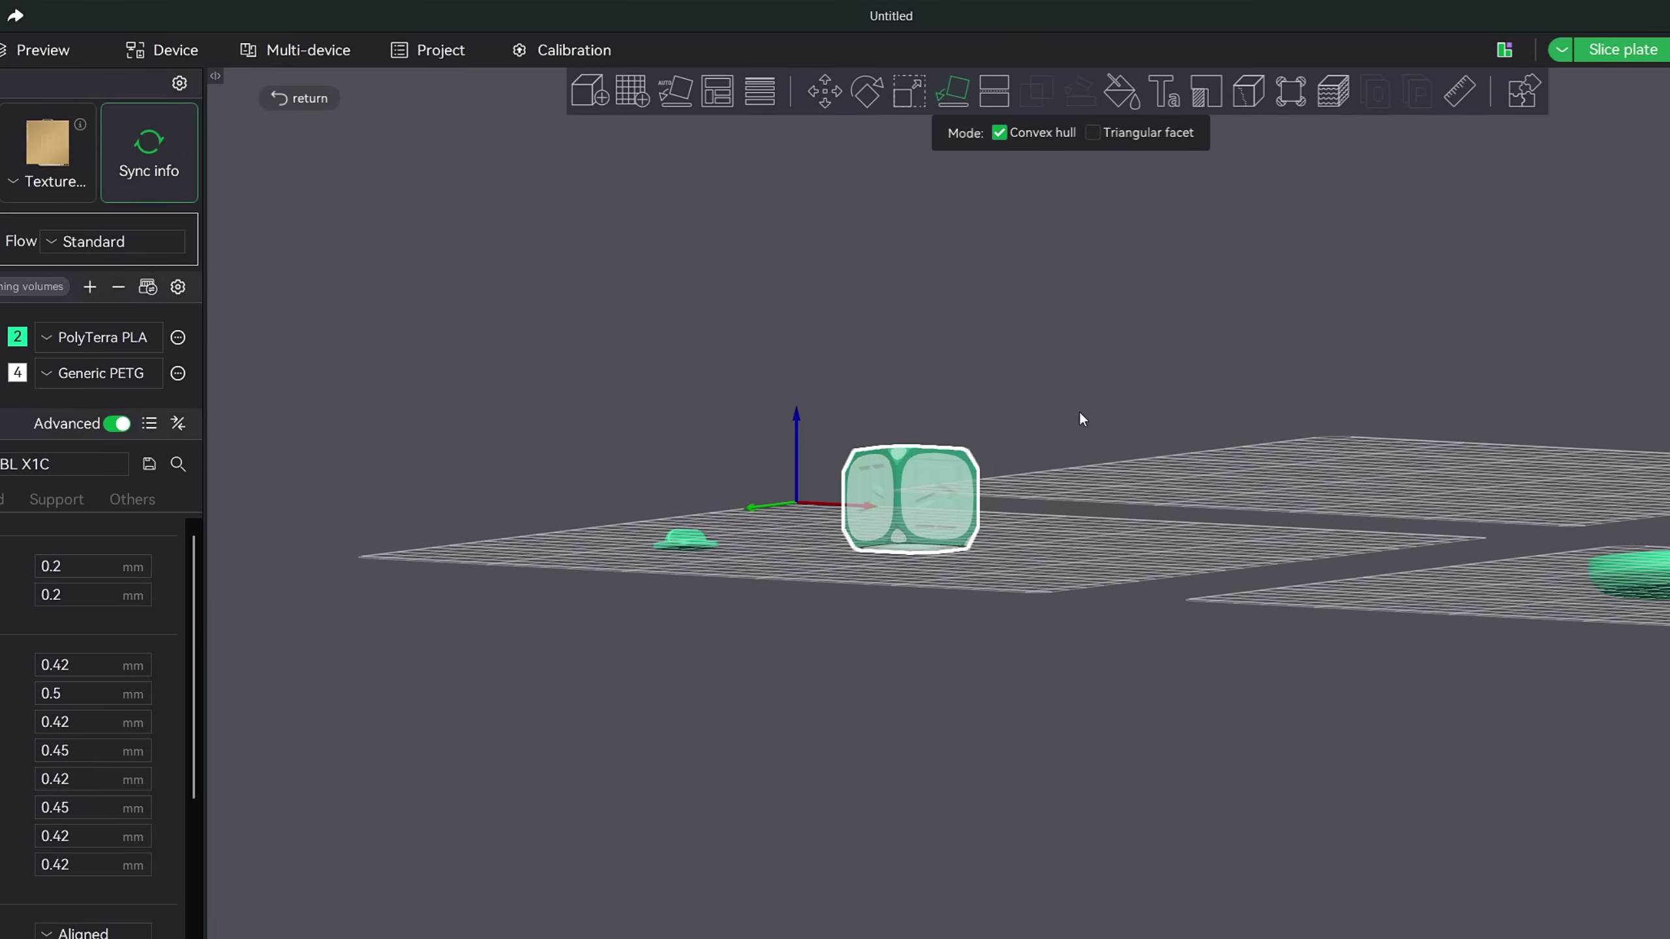
pyautogui.moveTo(1079, 410); pyautogui.dragTo(1047, 465)
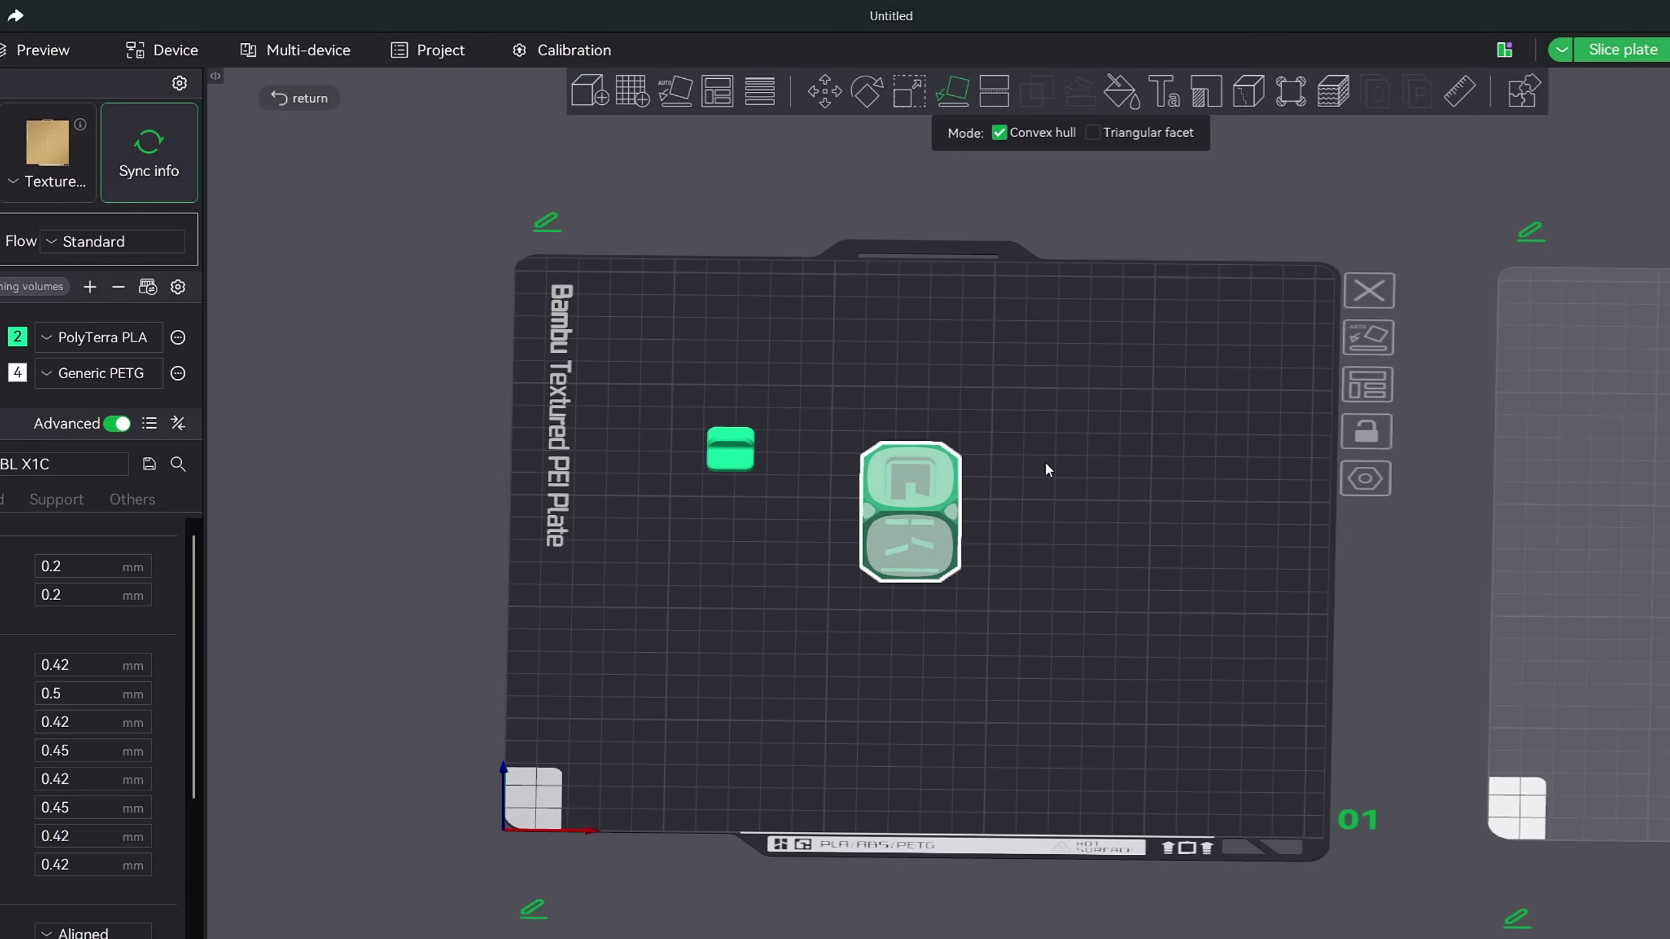
pyautogui.click(1046, 470)
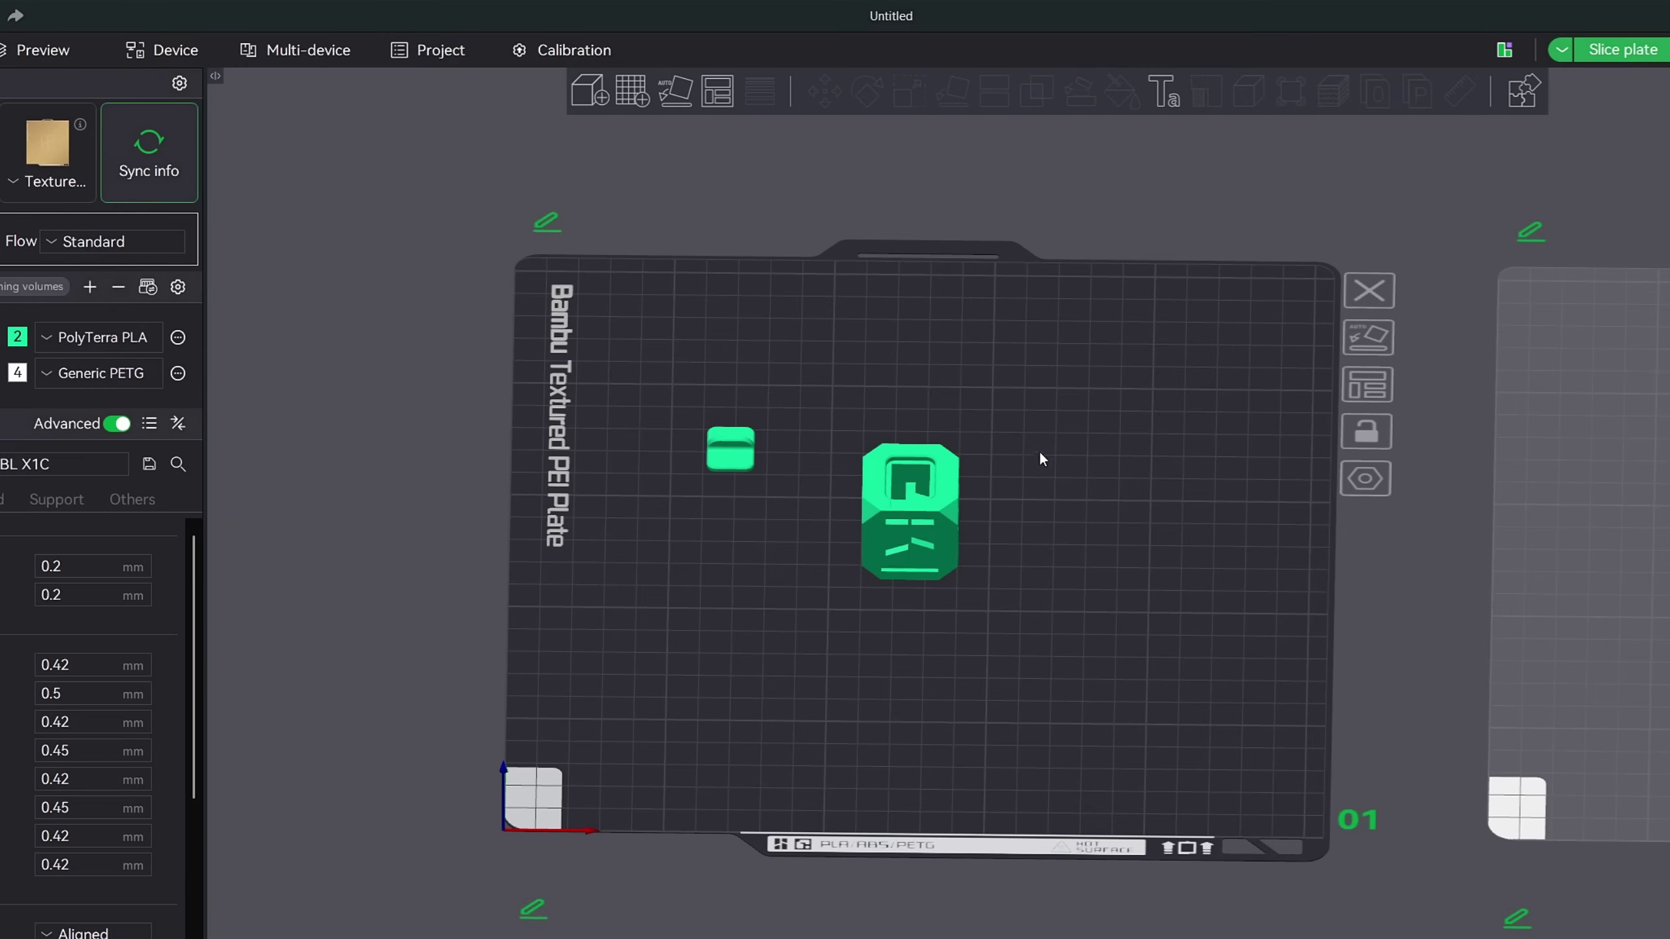
# Step: Auto-generate brim ears with an enlarged head diameter on the small green object's corners
pyautogui.click(726, 459)
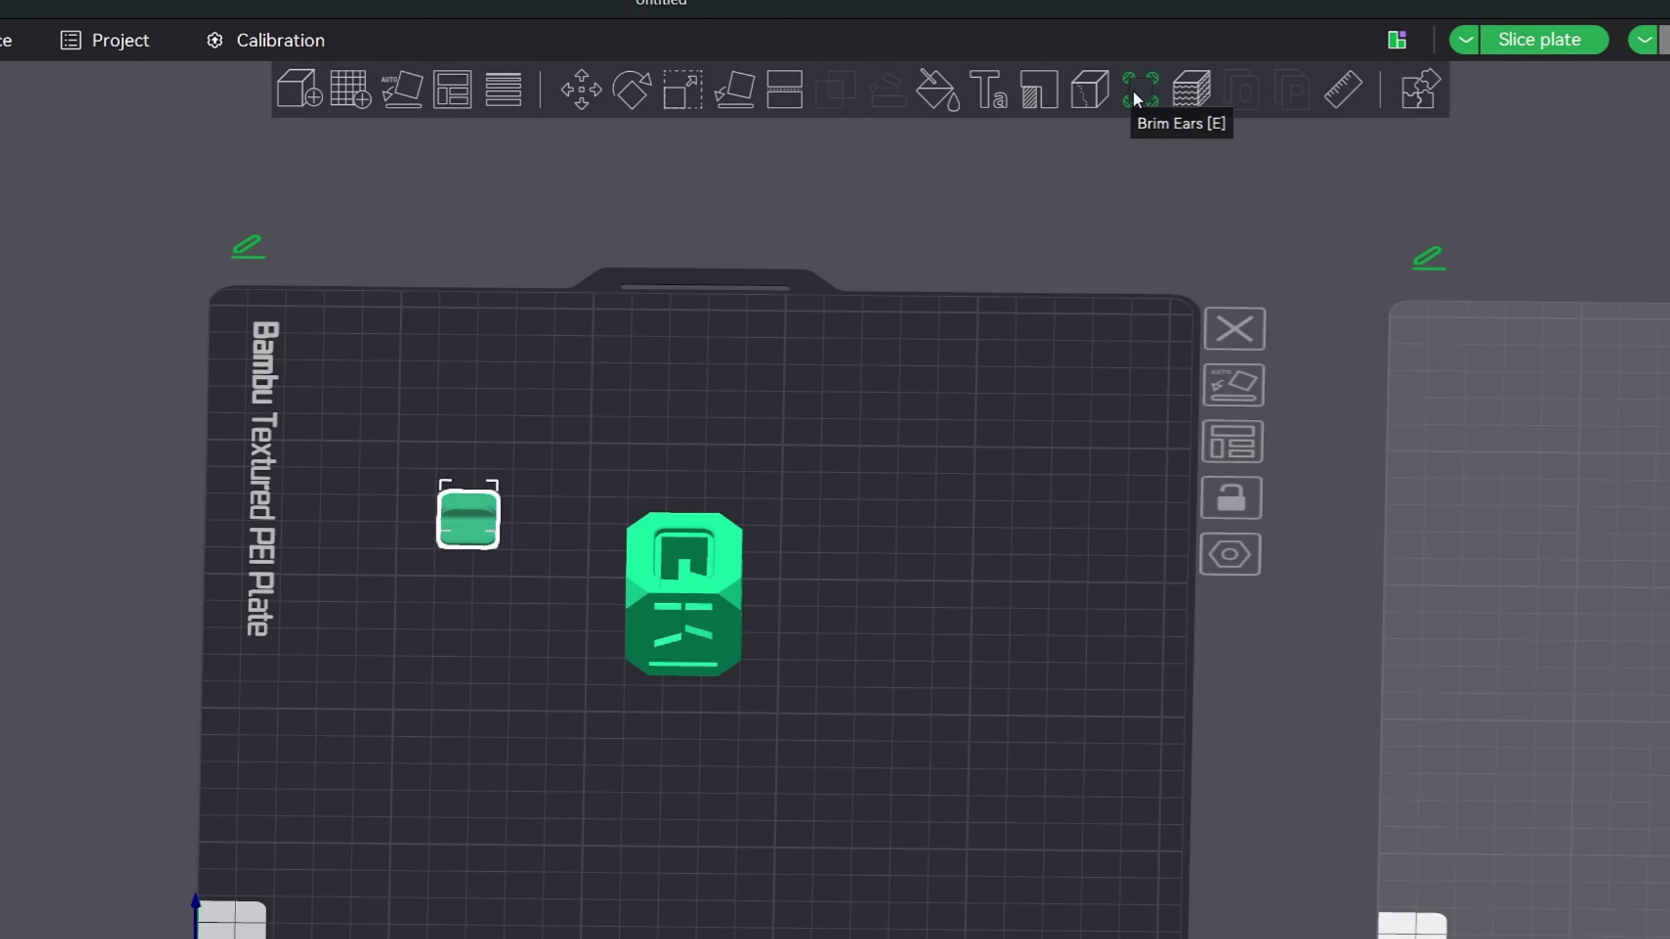
pyautogui.click(1141, 93)
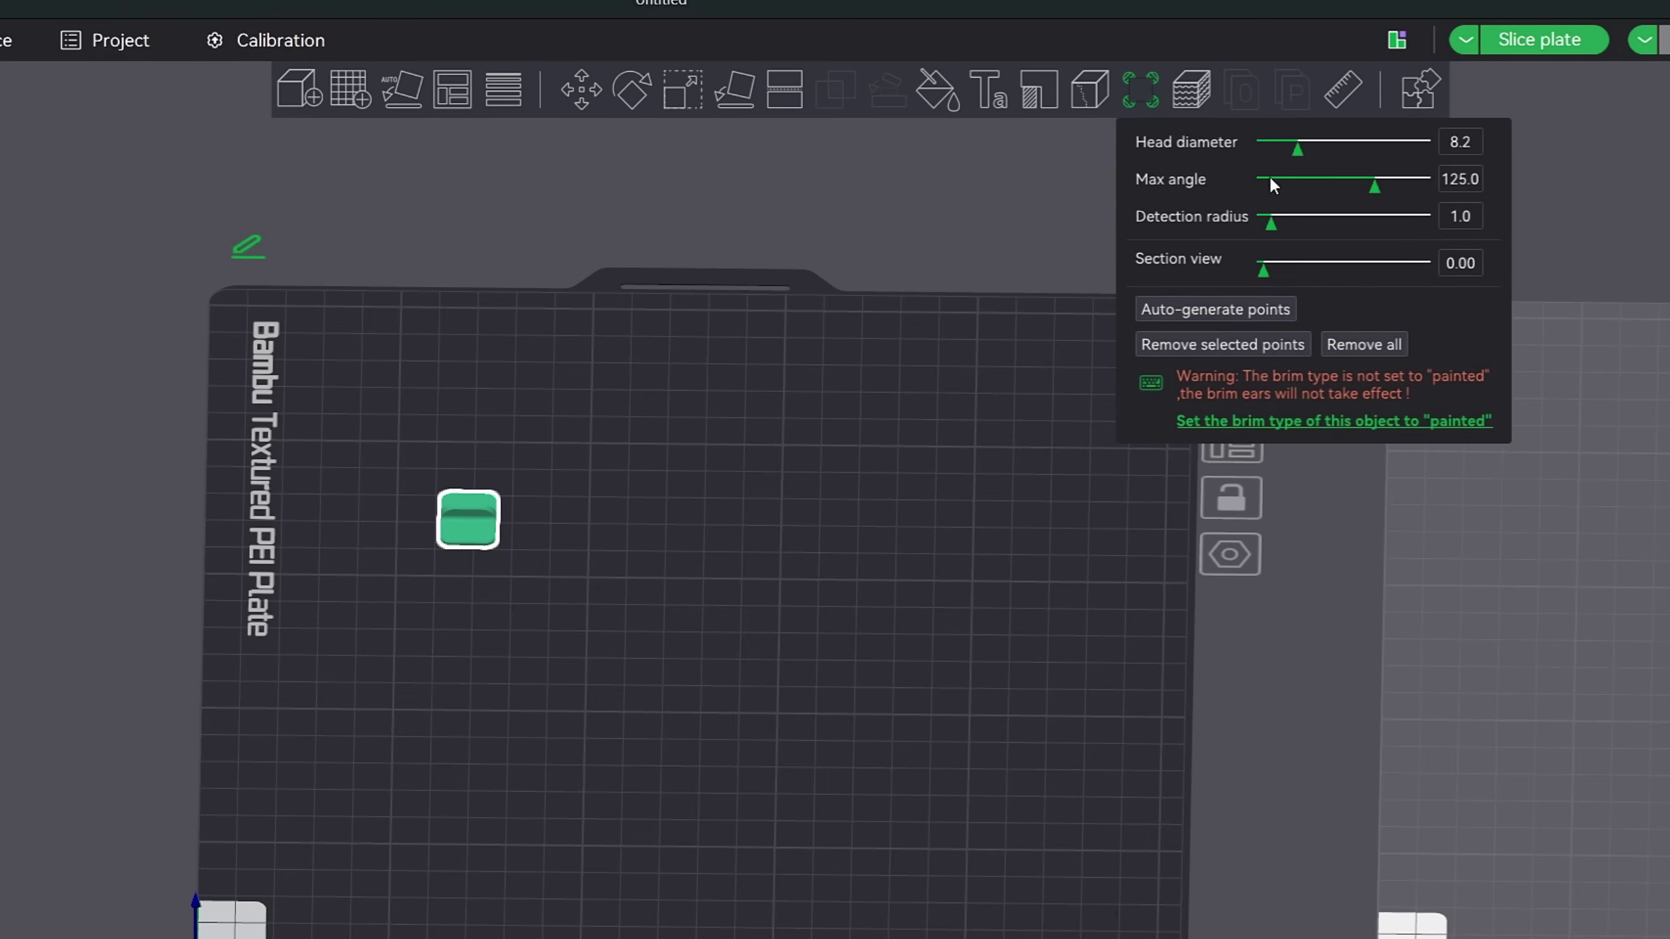
pyautogui.moveTo(1299, 155)
pyautogui.mouseDown()
pyautogui.moveTo(1377, 155)
pyautogui.moveTo(1297, 150)
pyautogui.mouseUp()
pyautogui.click(1268, 310)
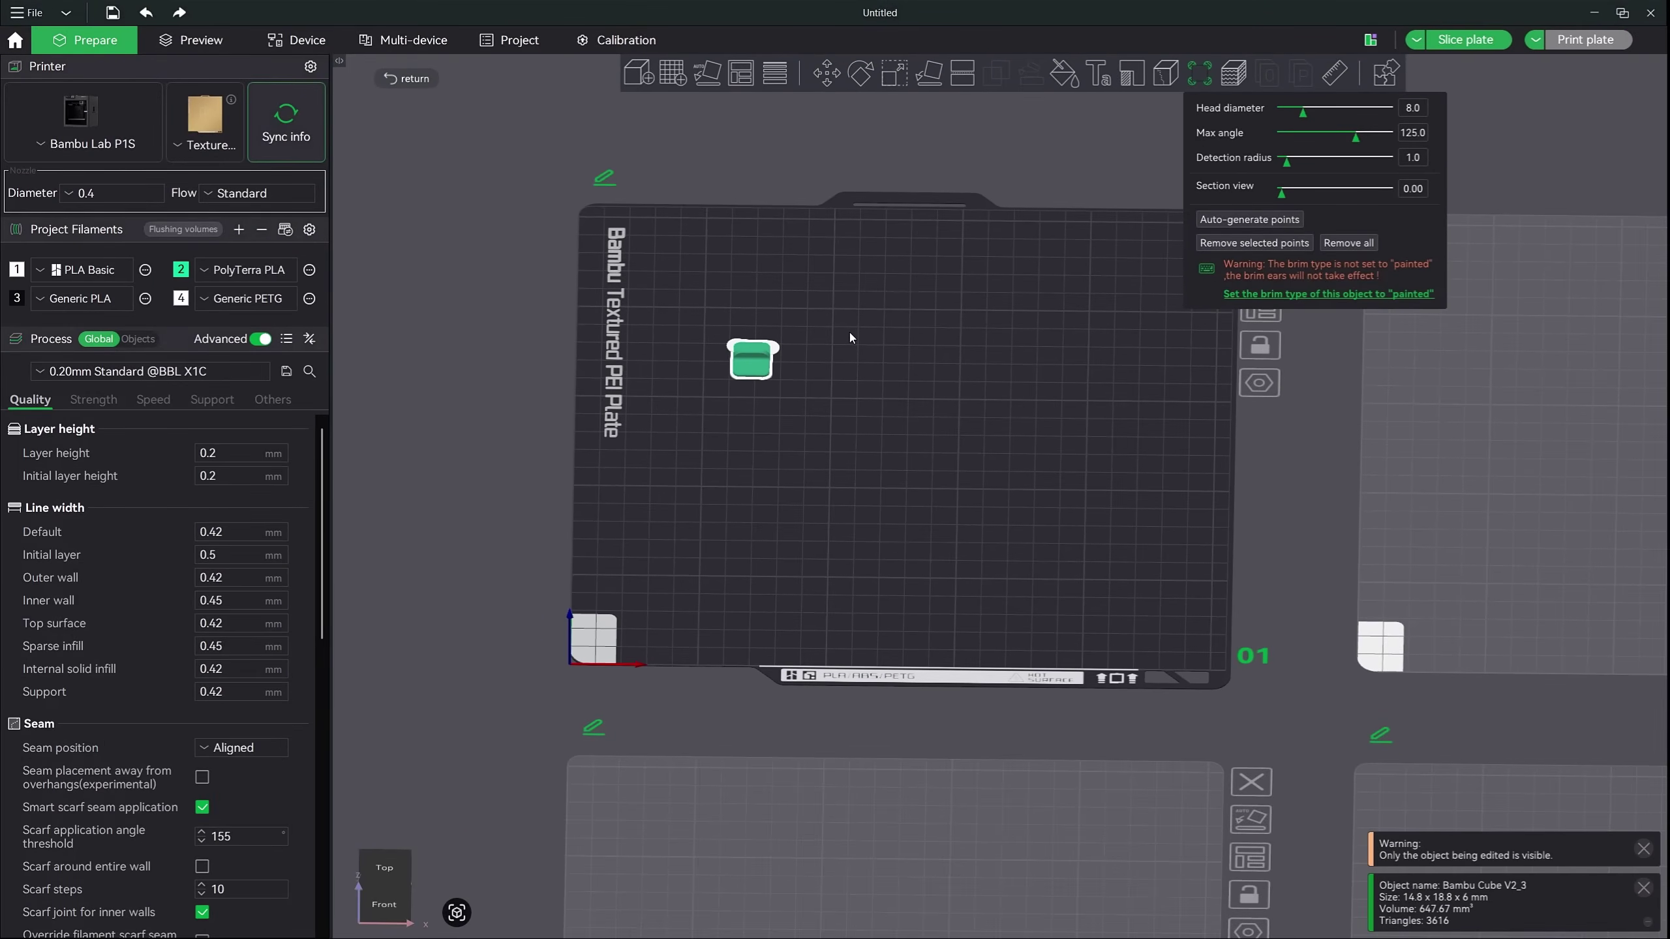
pyautogui.click(414, 79)
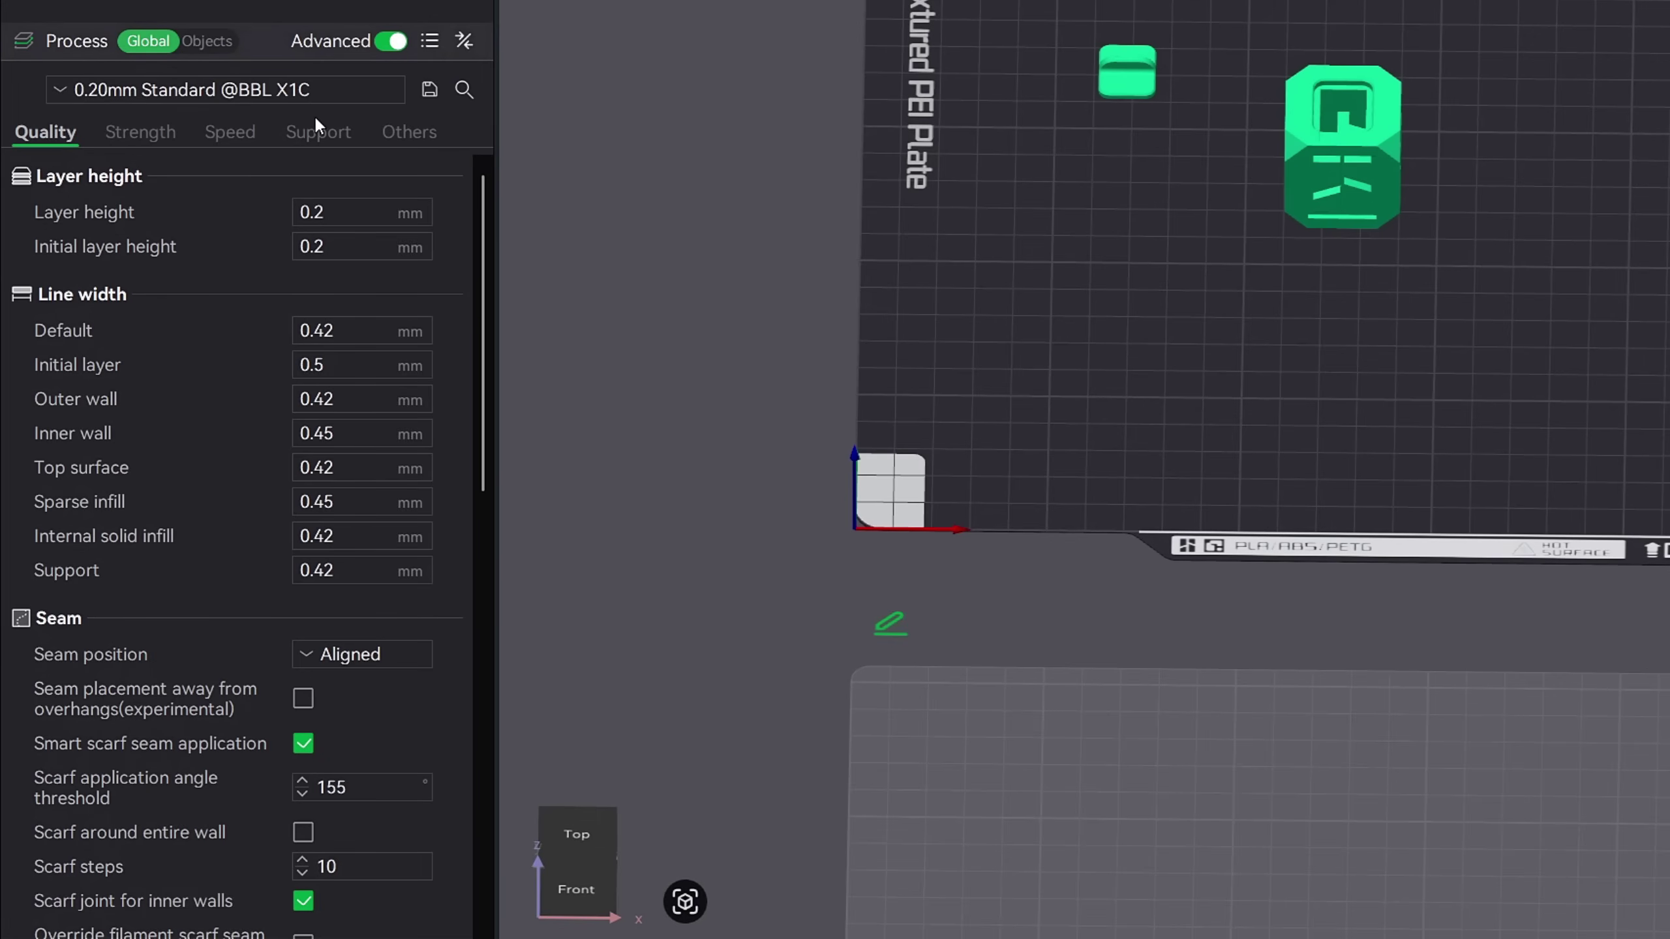
pyautogui.click(464, 89)
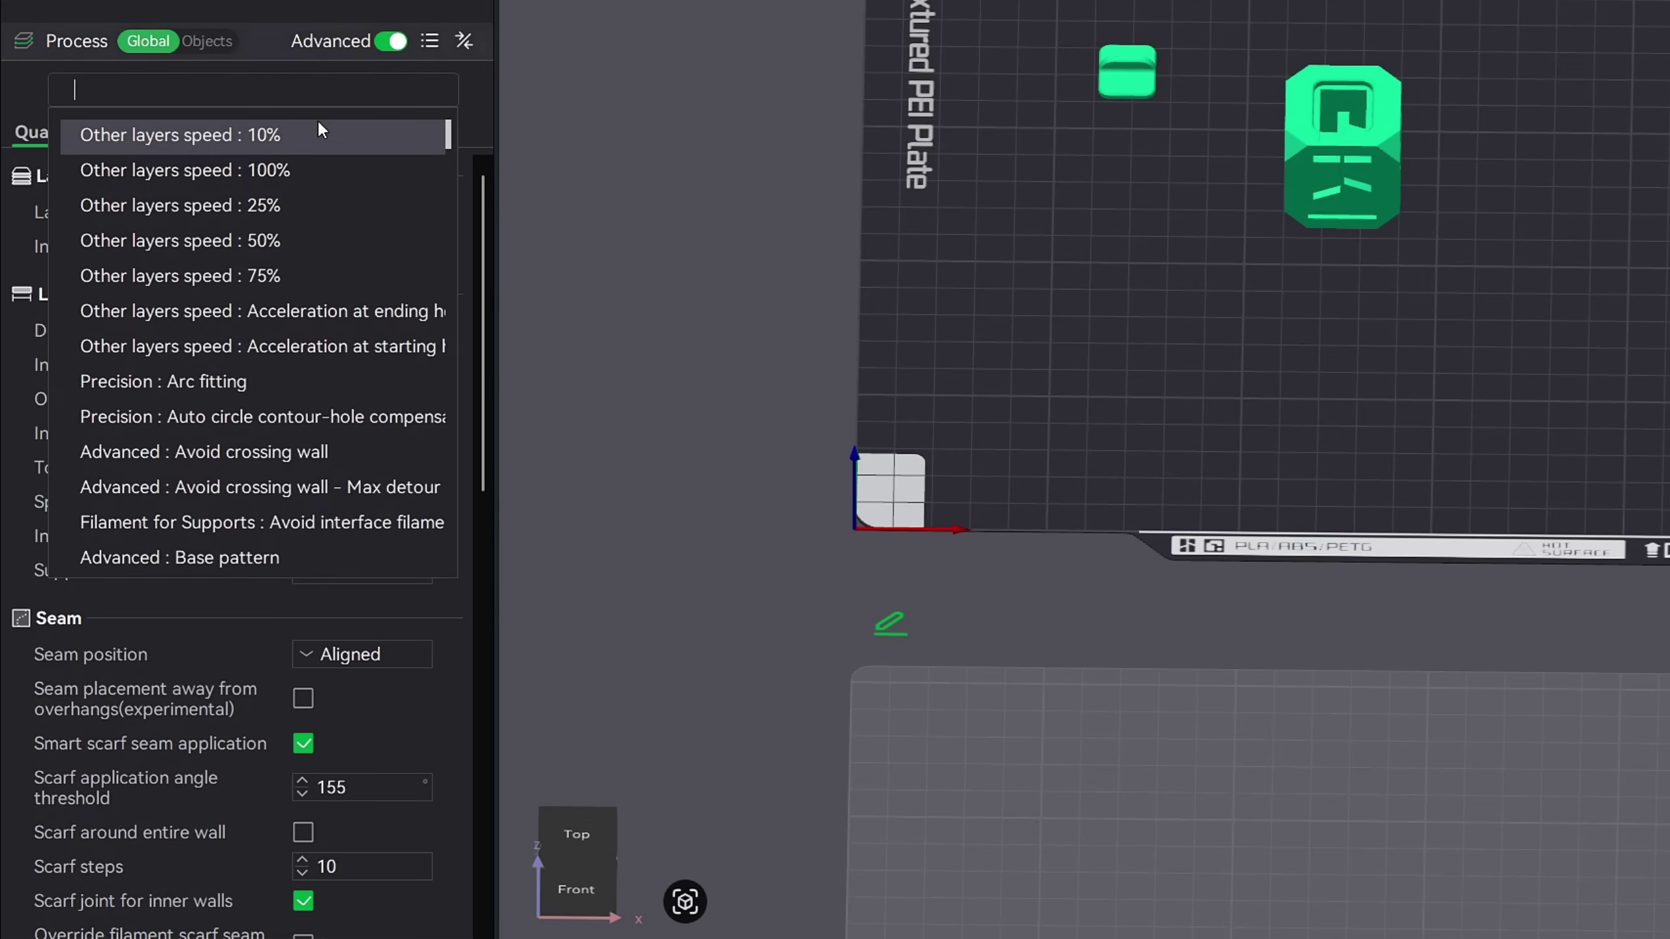
pyautogui.write('brim')
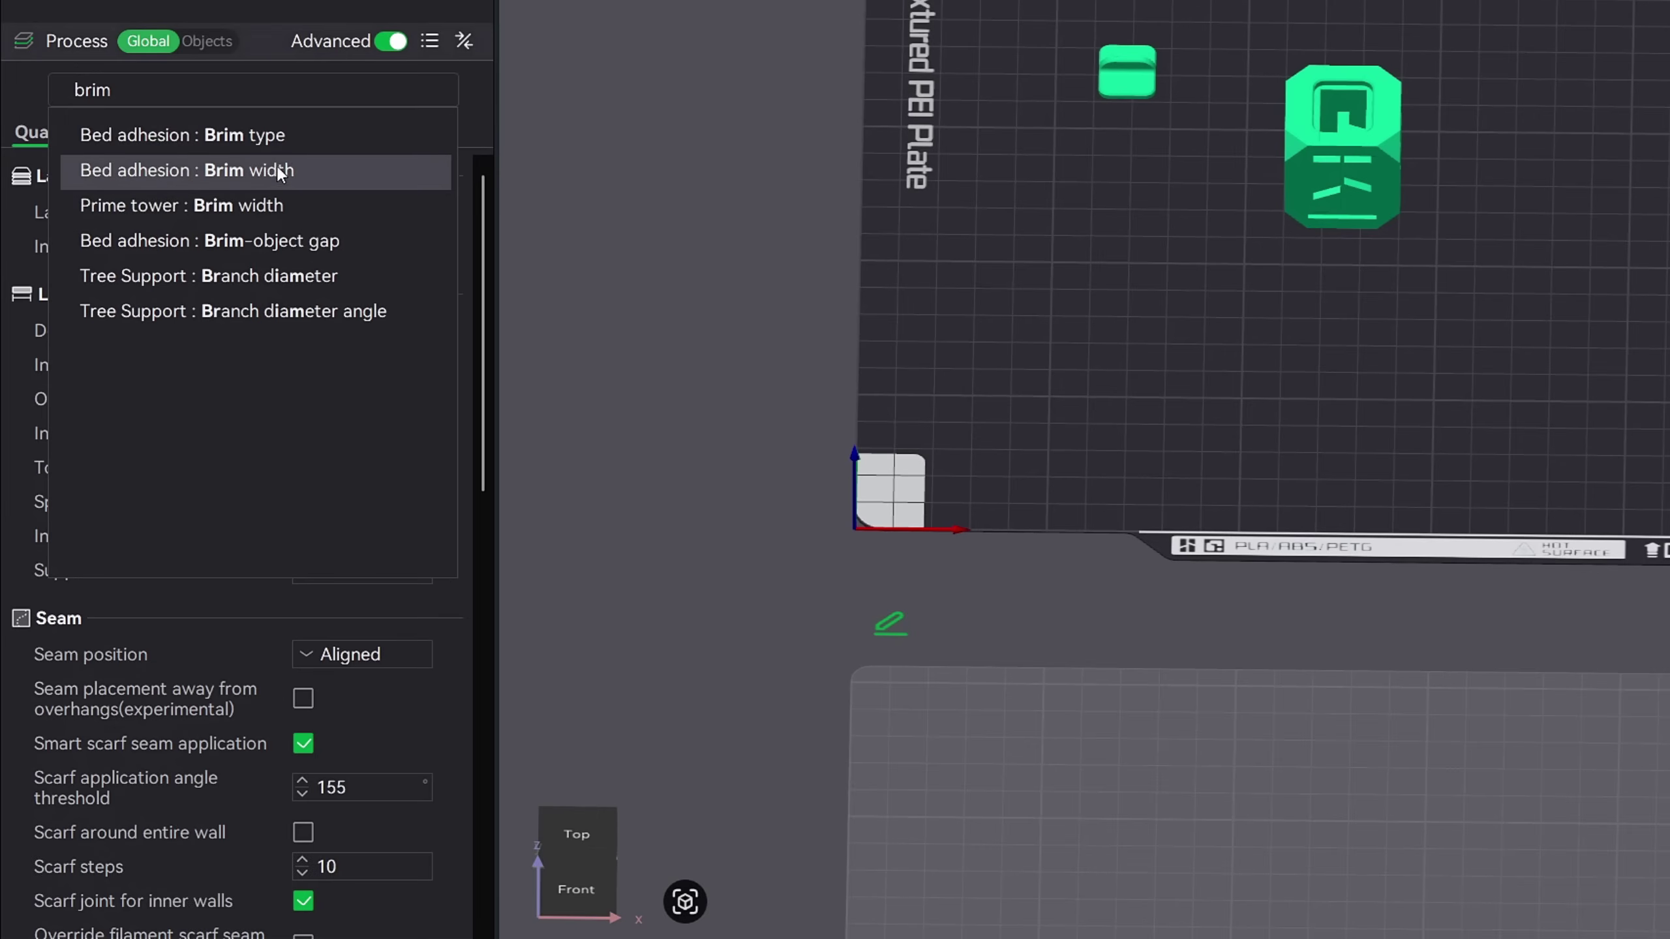
pyautogui.click(80, 48)
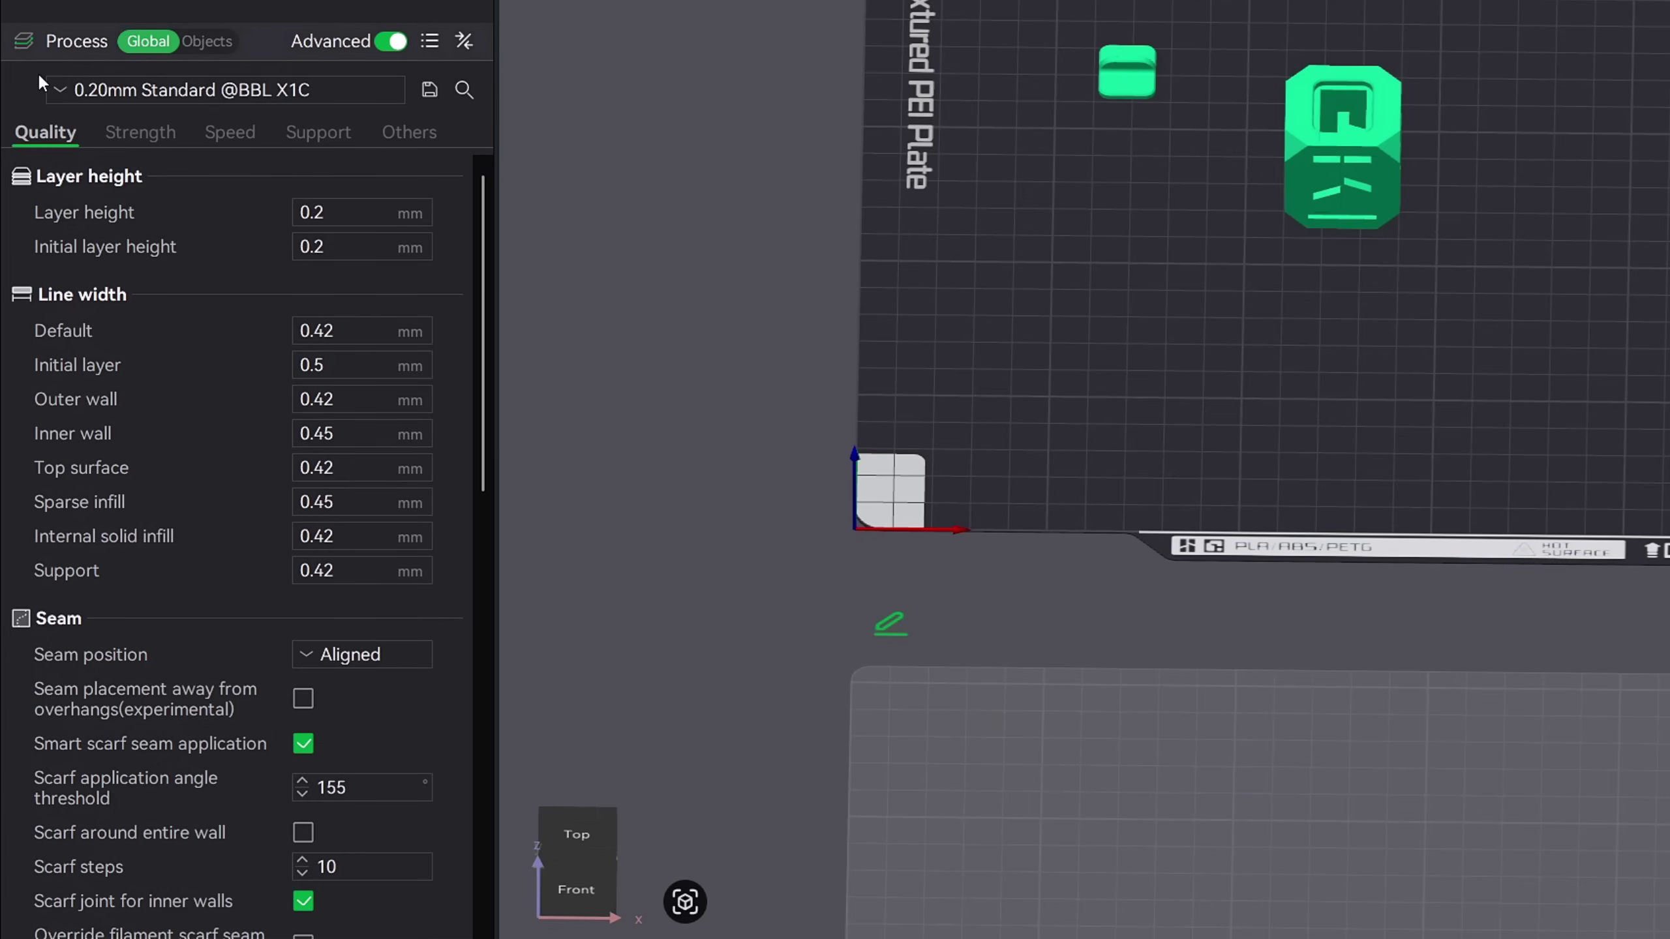
pyautogui.click(72, 96)
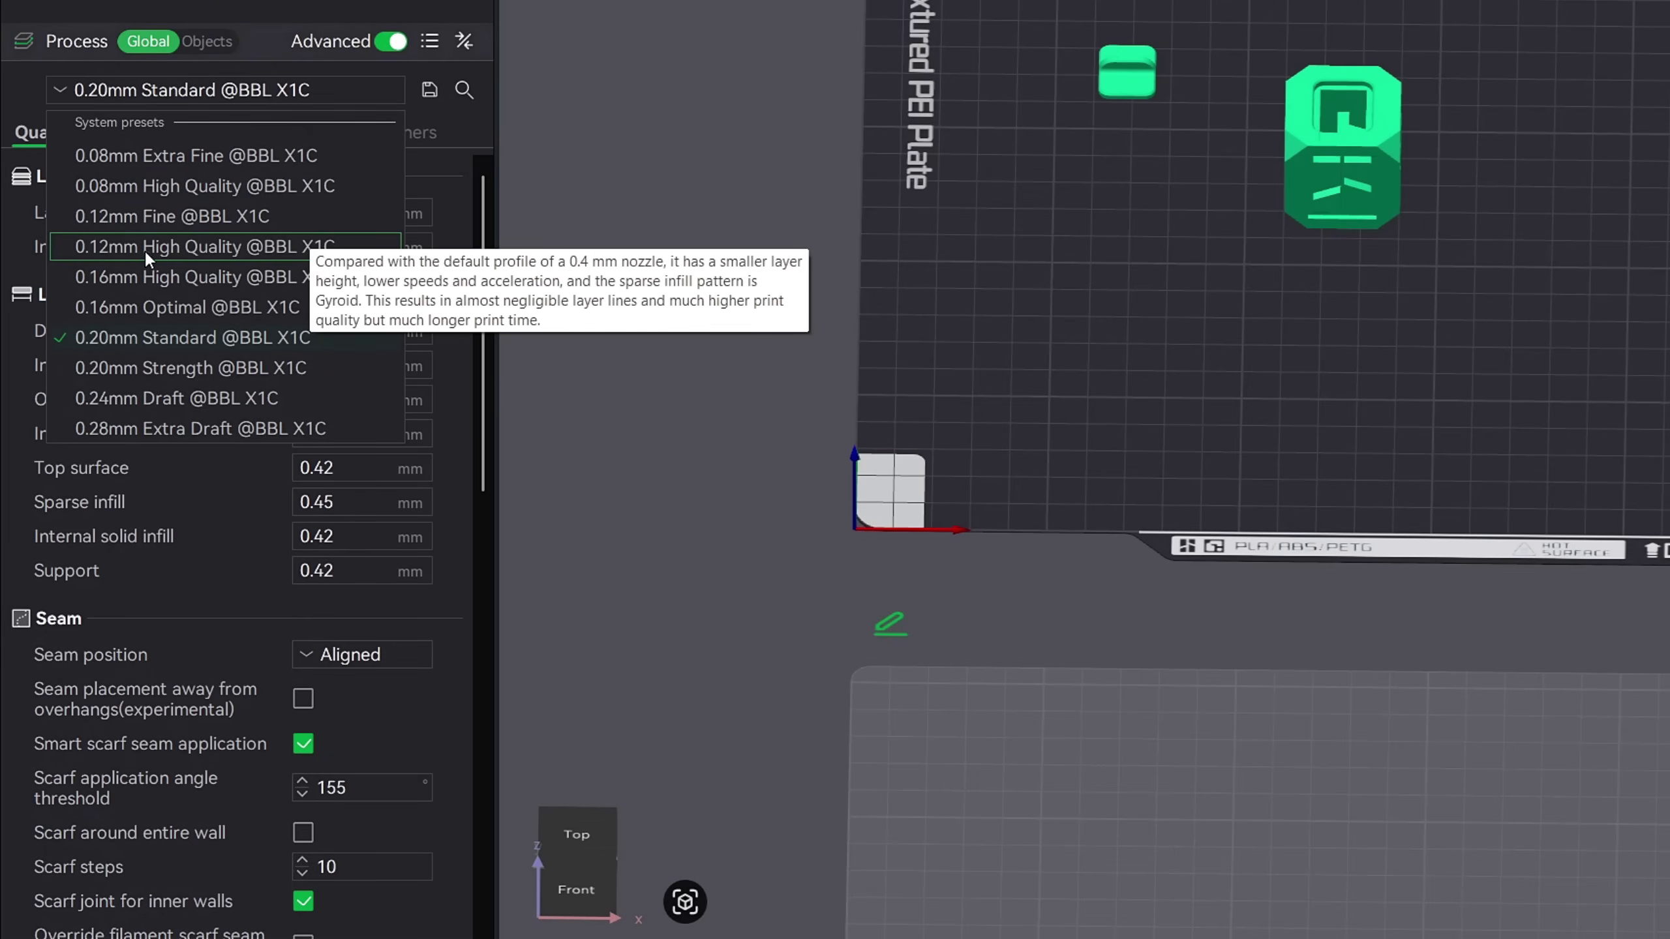
pyautogui.click(223, 259)
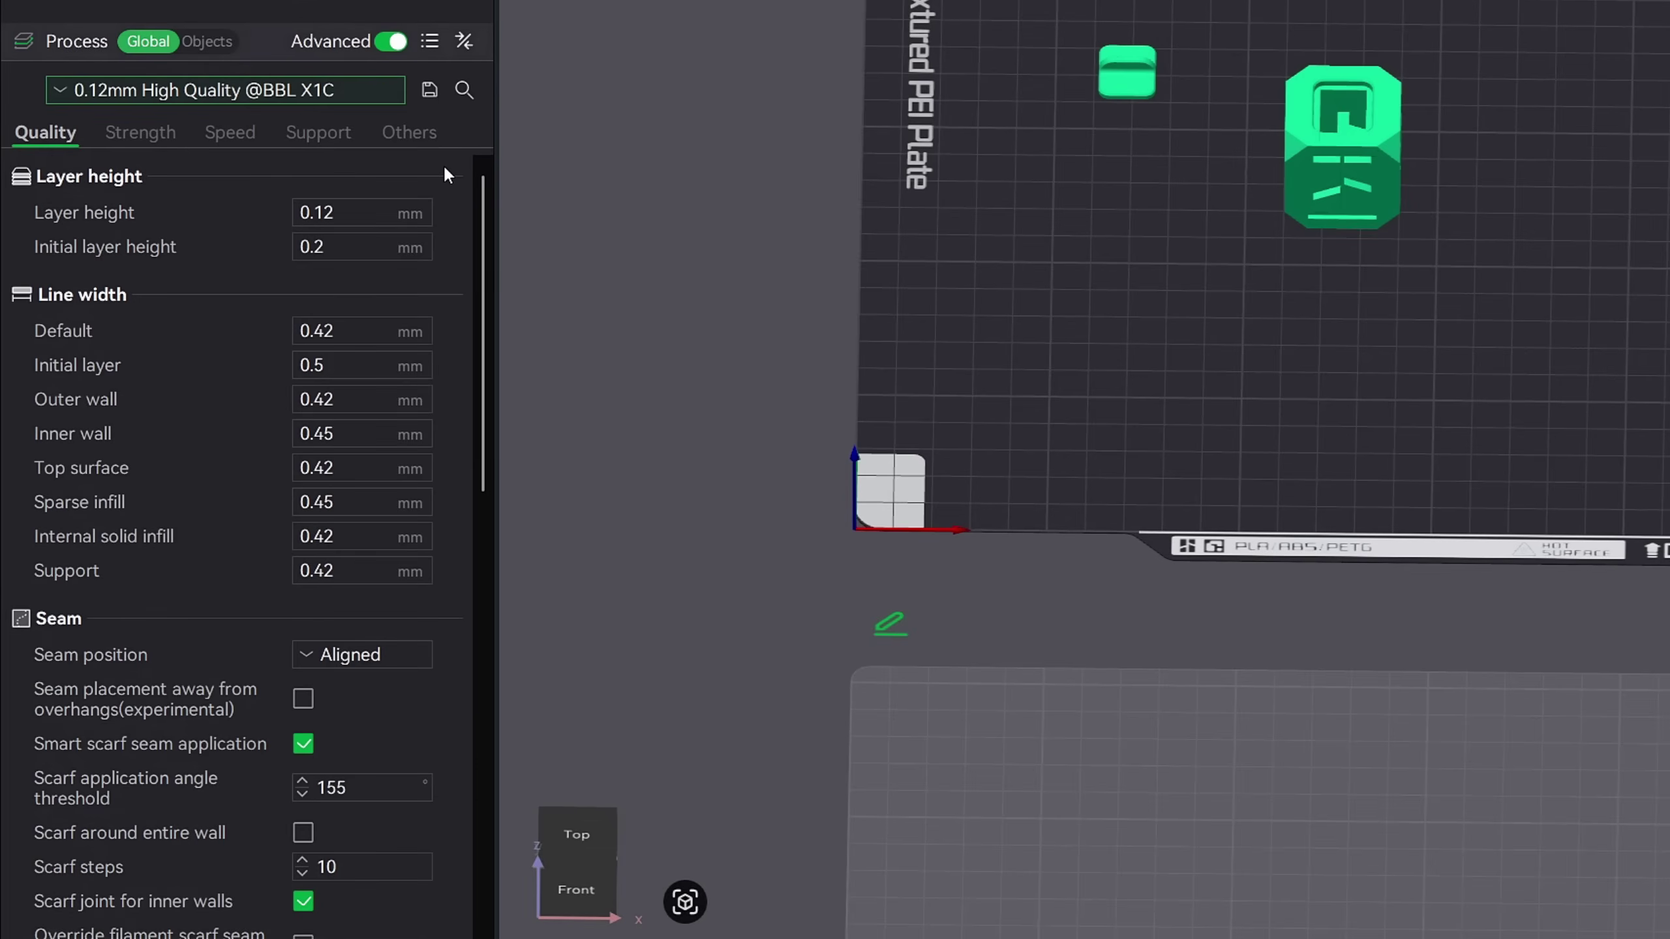
pyautogui.click(289, 91)
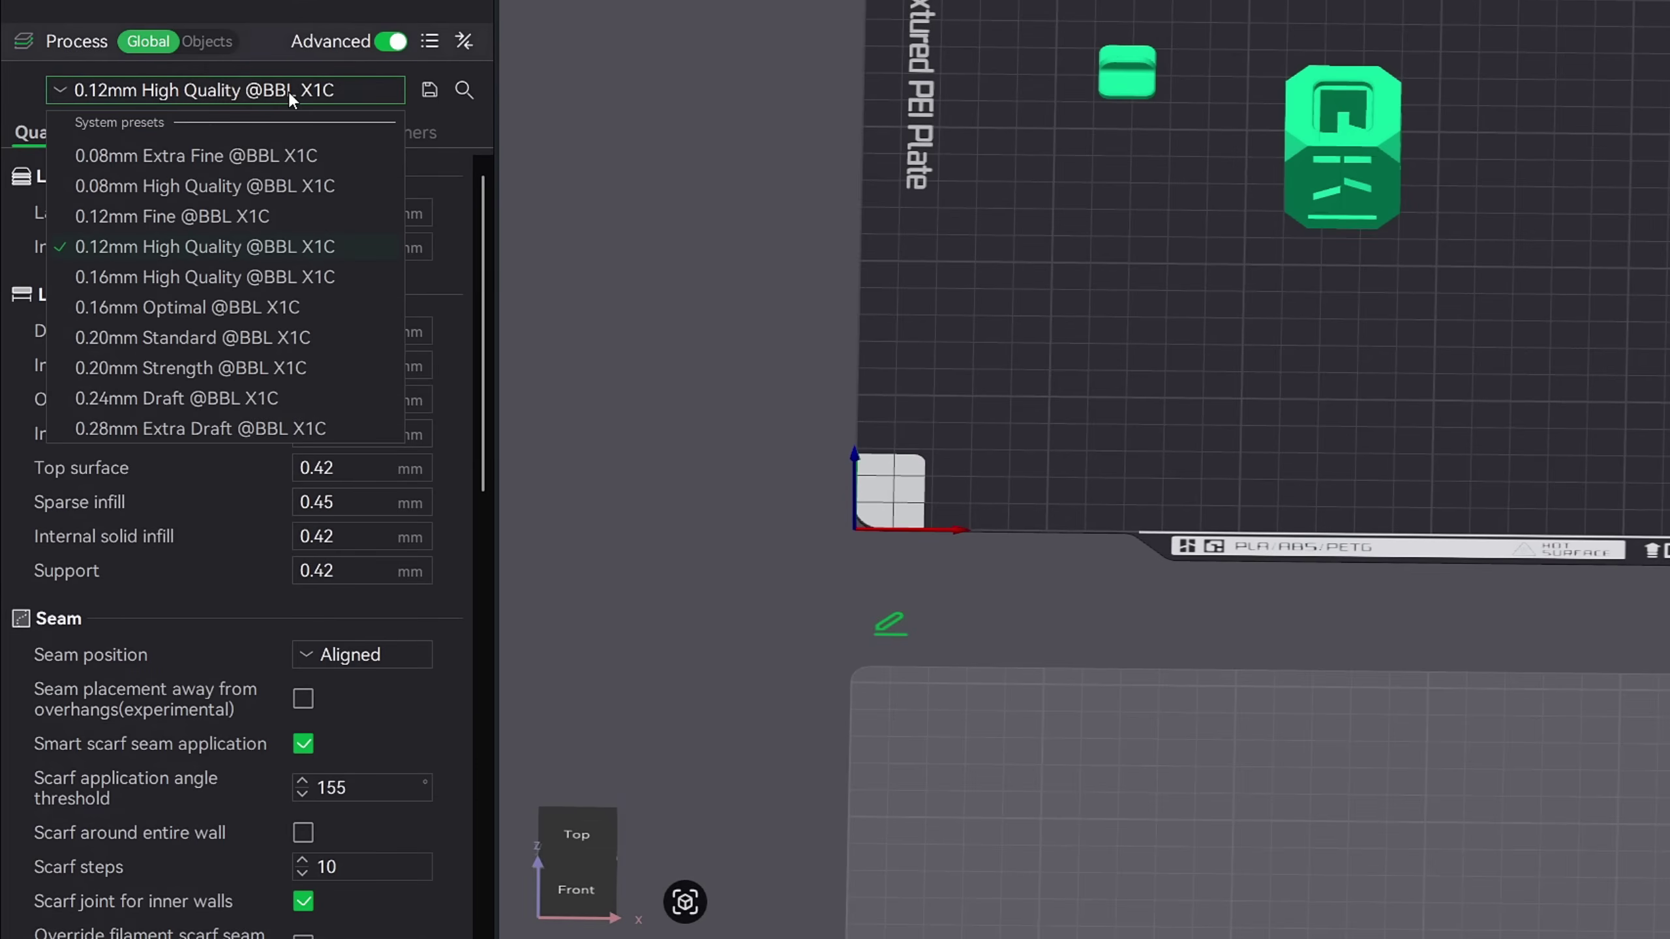
pyautogui.click(189, 342)
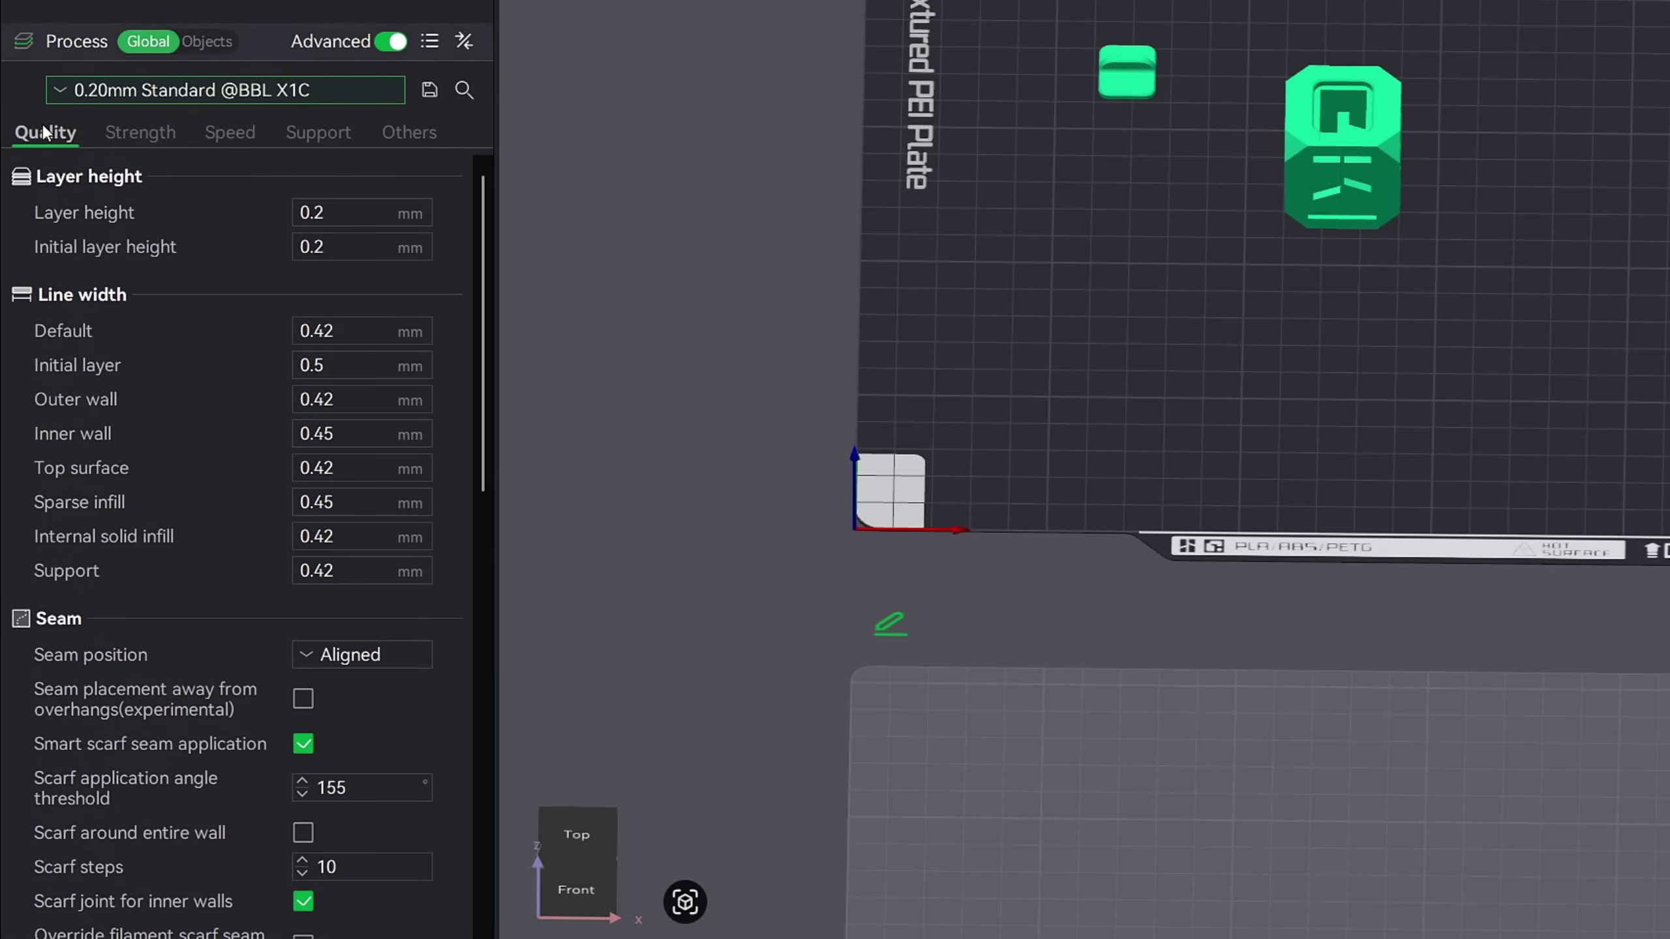
# Step: Set Order of walls to outer/inner and play the outer-wall toolpath in the preview
pyautogui.scroll(-10, 211, 342)
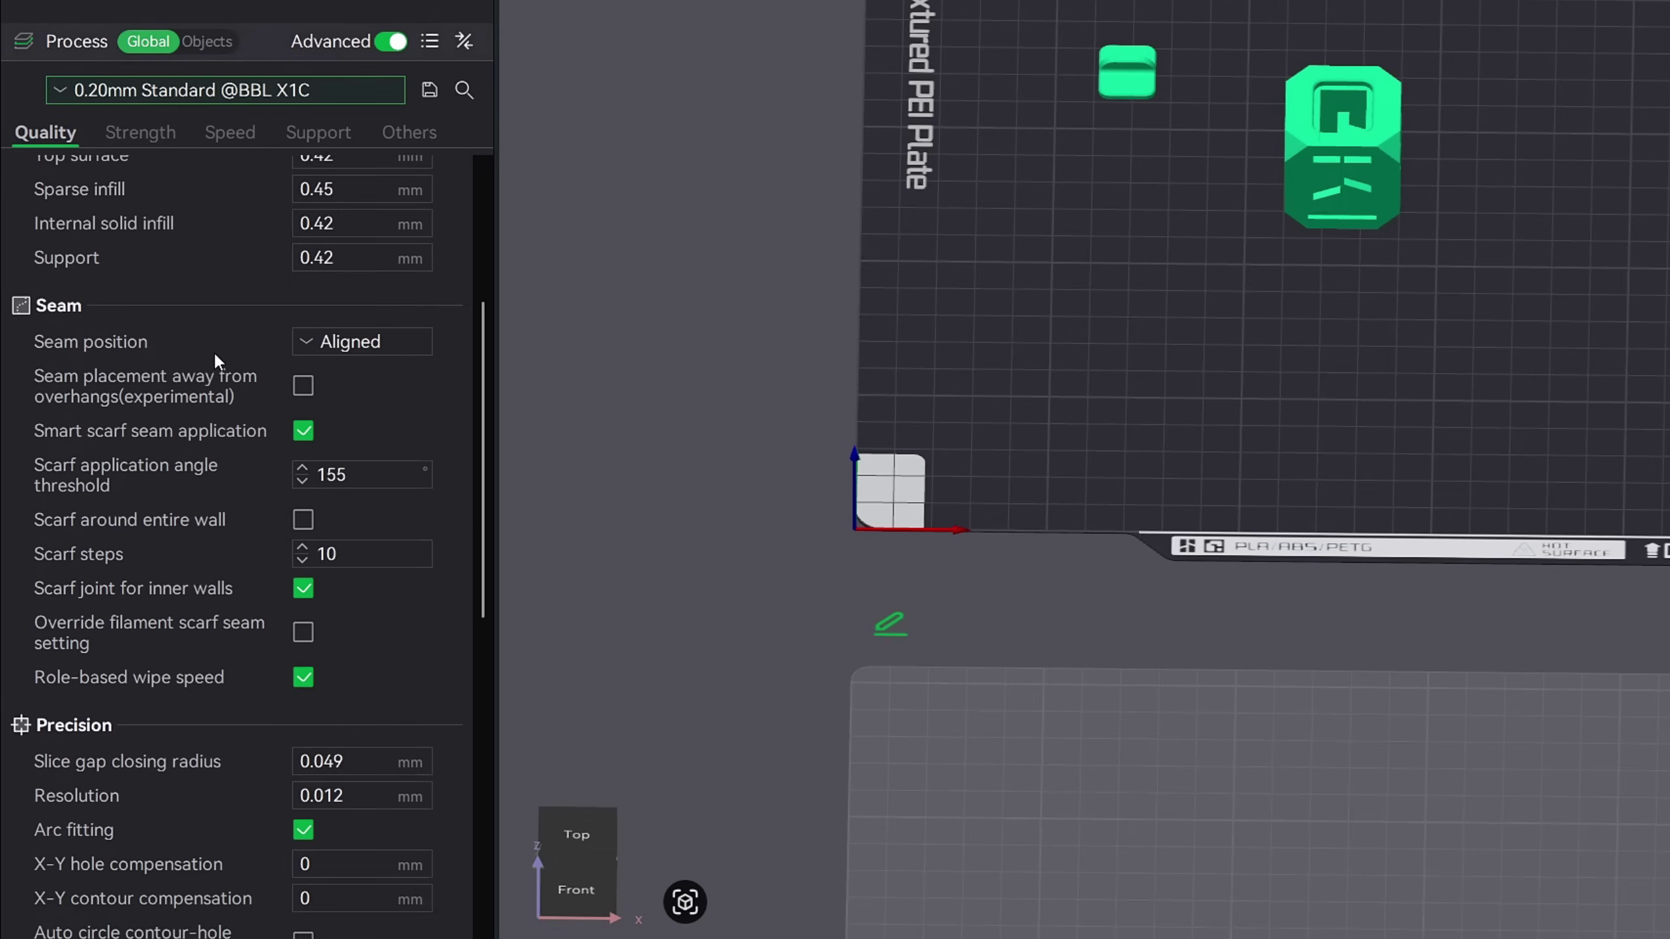
pyautogui.scroll(-6, 217, 366)
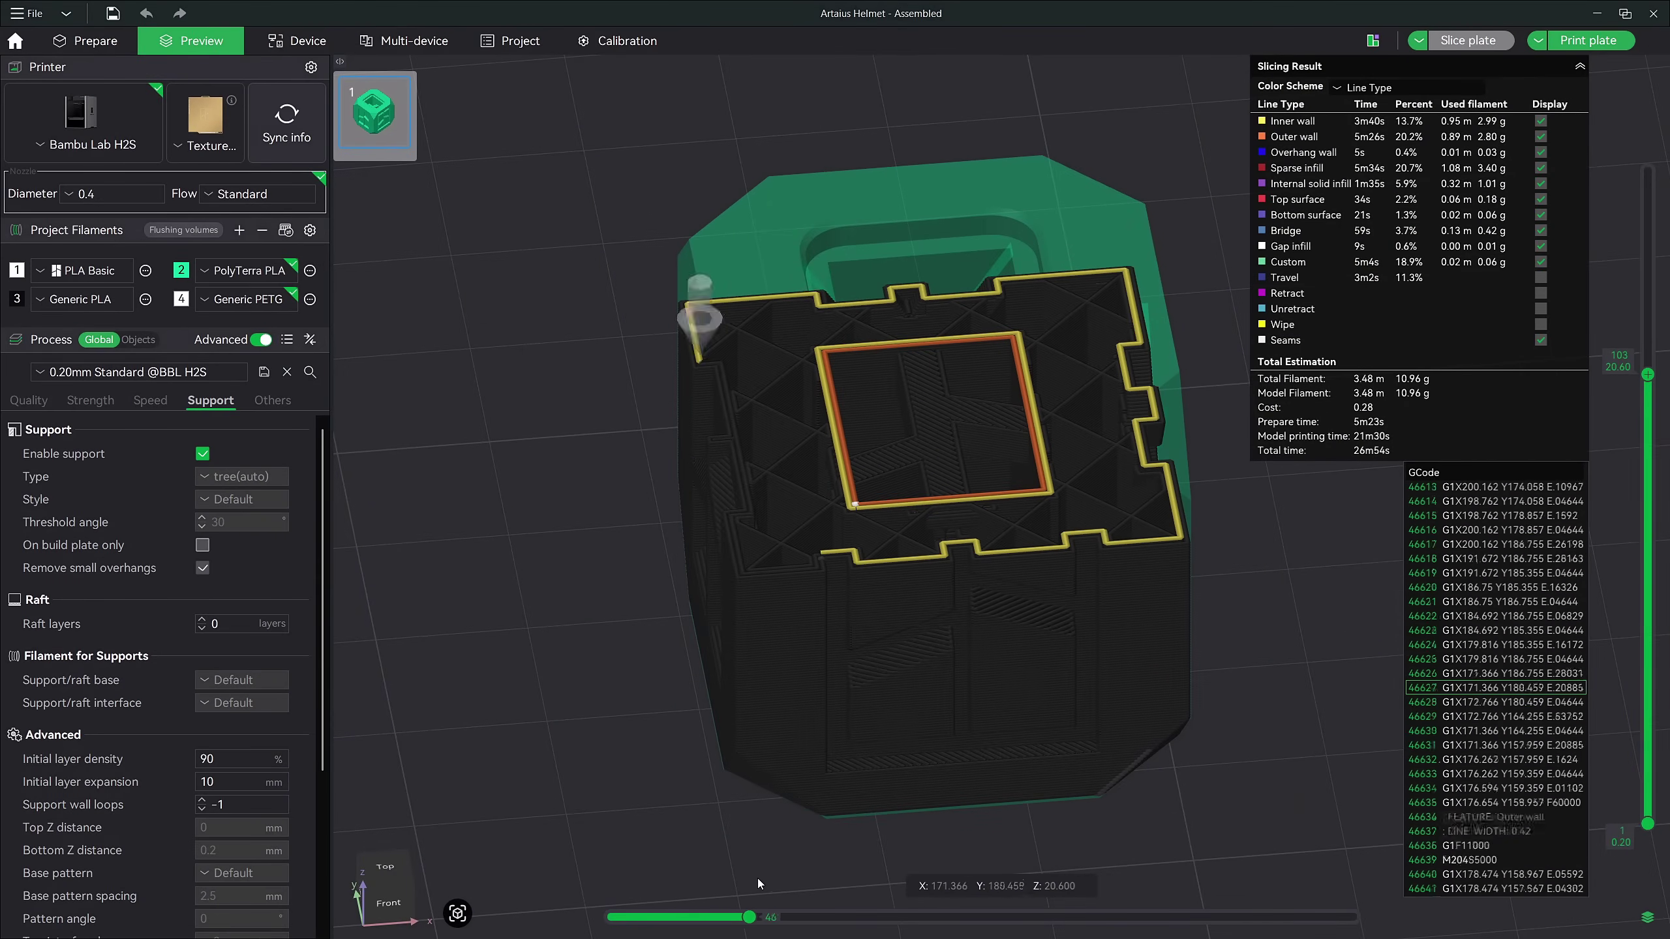
pyautogui.moveTo(759, 878); pyautogui.dragTo(986, 889)
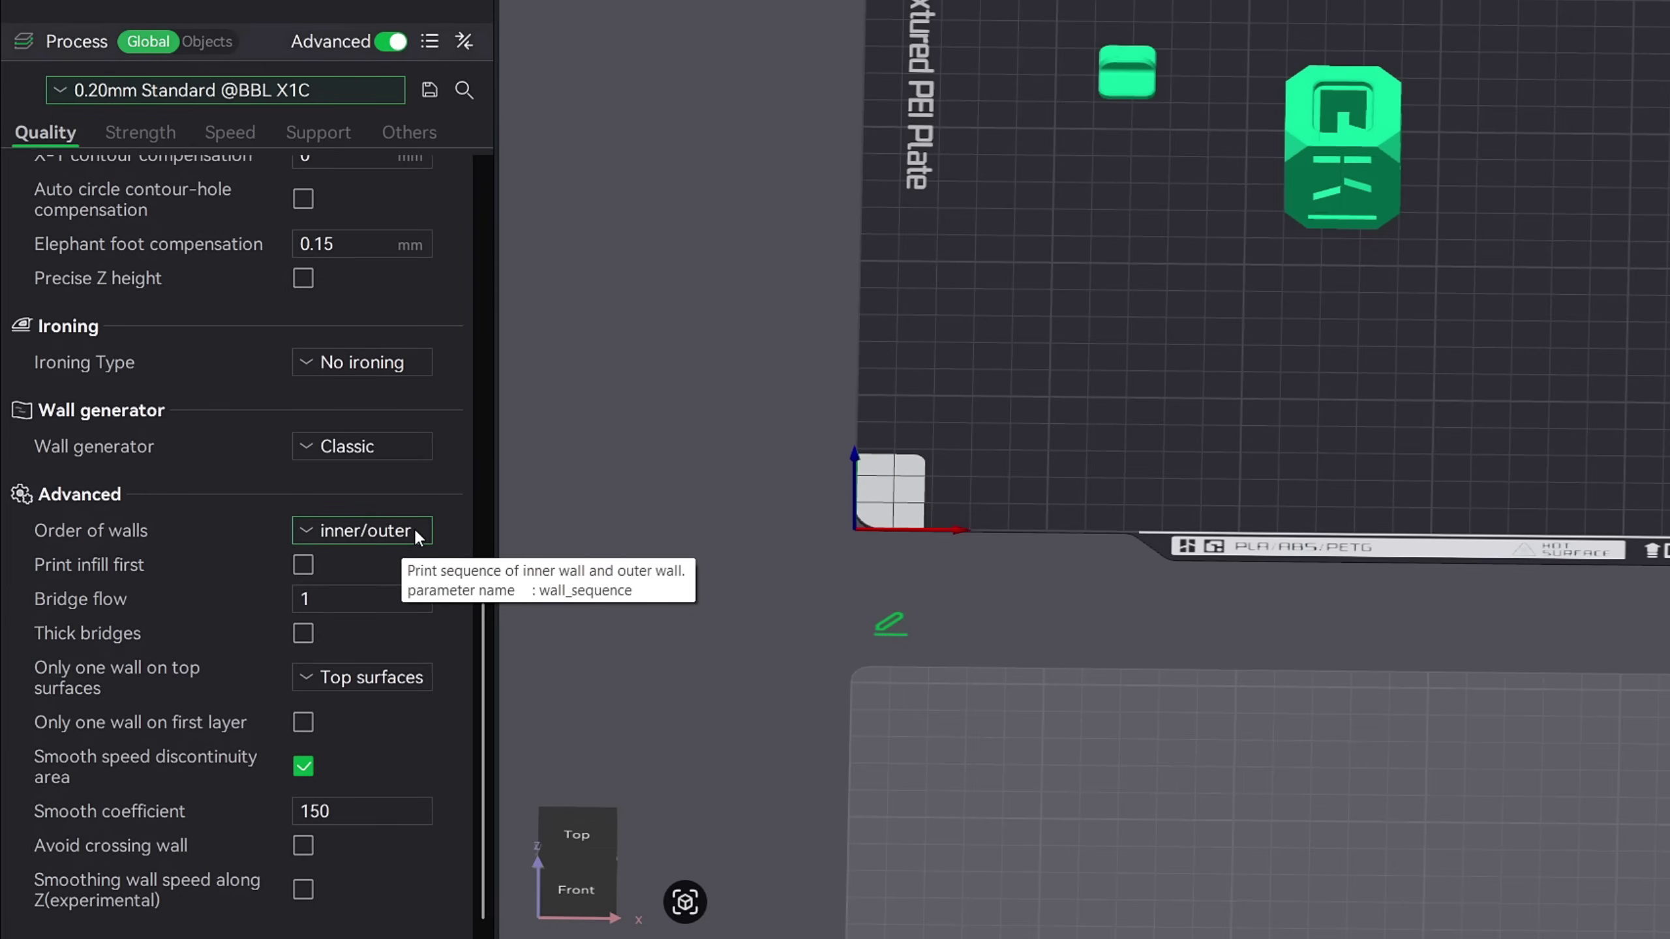
pyautogui.click(415, 534)
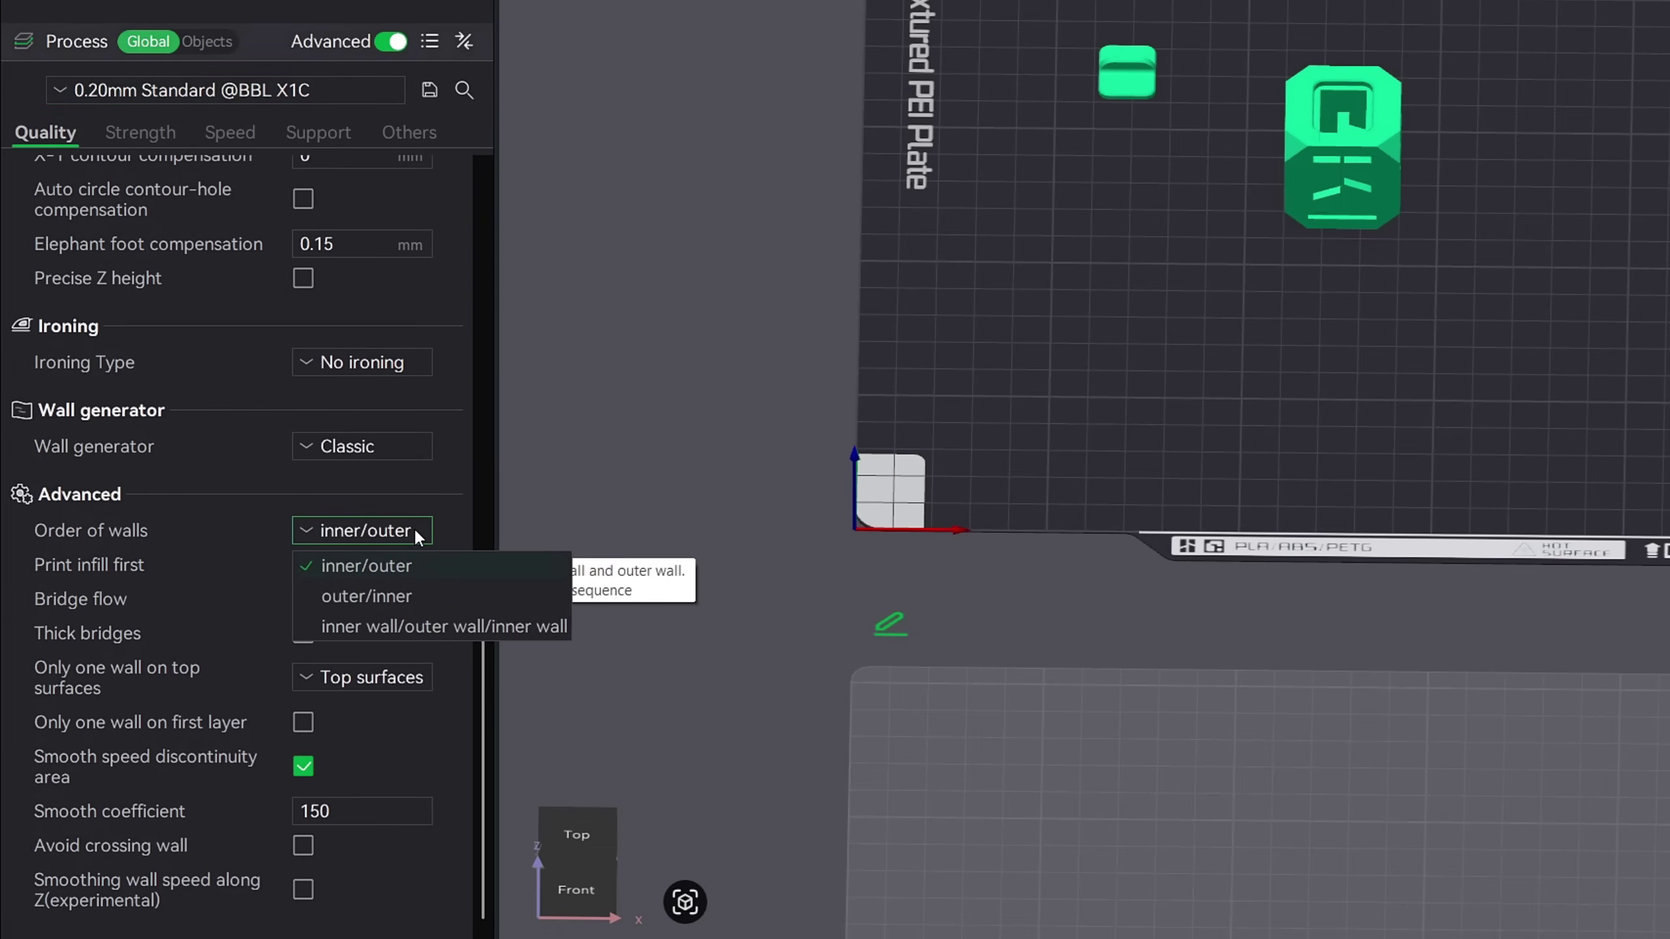
pyautogui.click(402, 597)
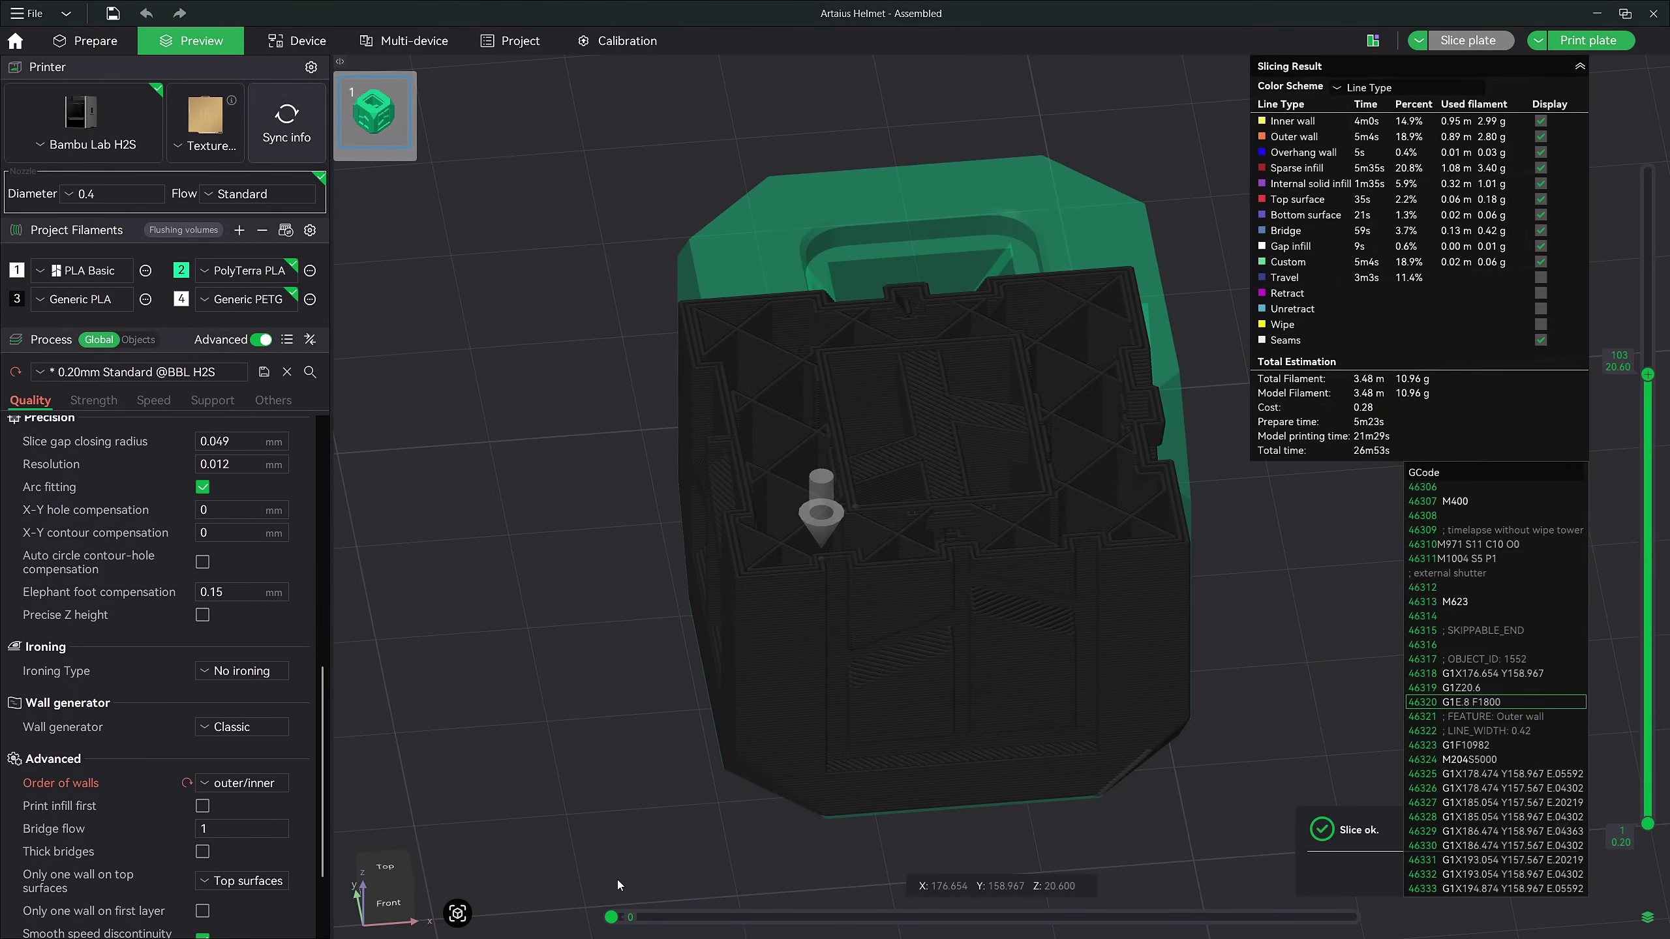
pyautogui.moveTo(617, 880)
pyautogui.mouseDown()
pyautogui.moveTo(877, 885)
pyautogui.moveTo(1015, 914)
pyautogui.mouseUp()
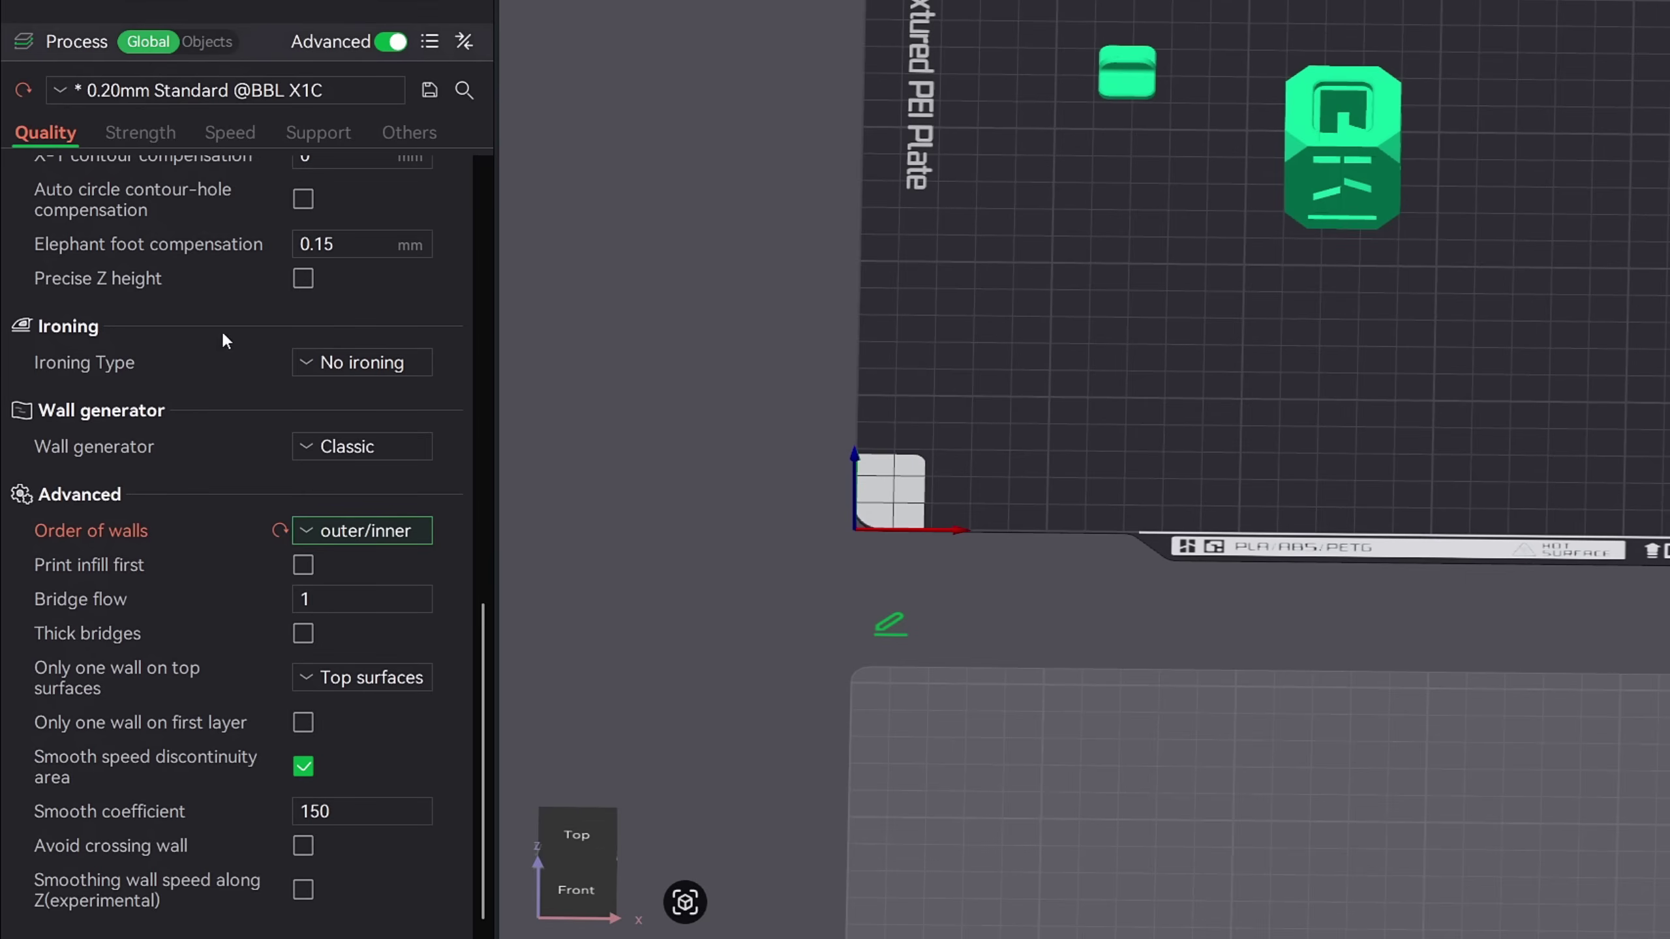
# Step: On the Strength page, step Wall loops up to 5 with the spin arrow
pyautogui.click(138, 135)
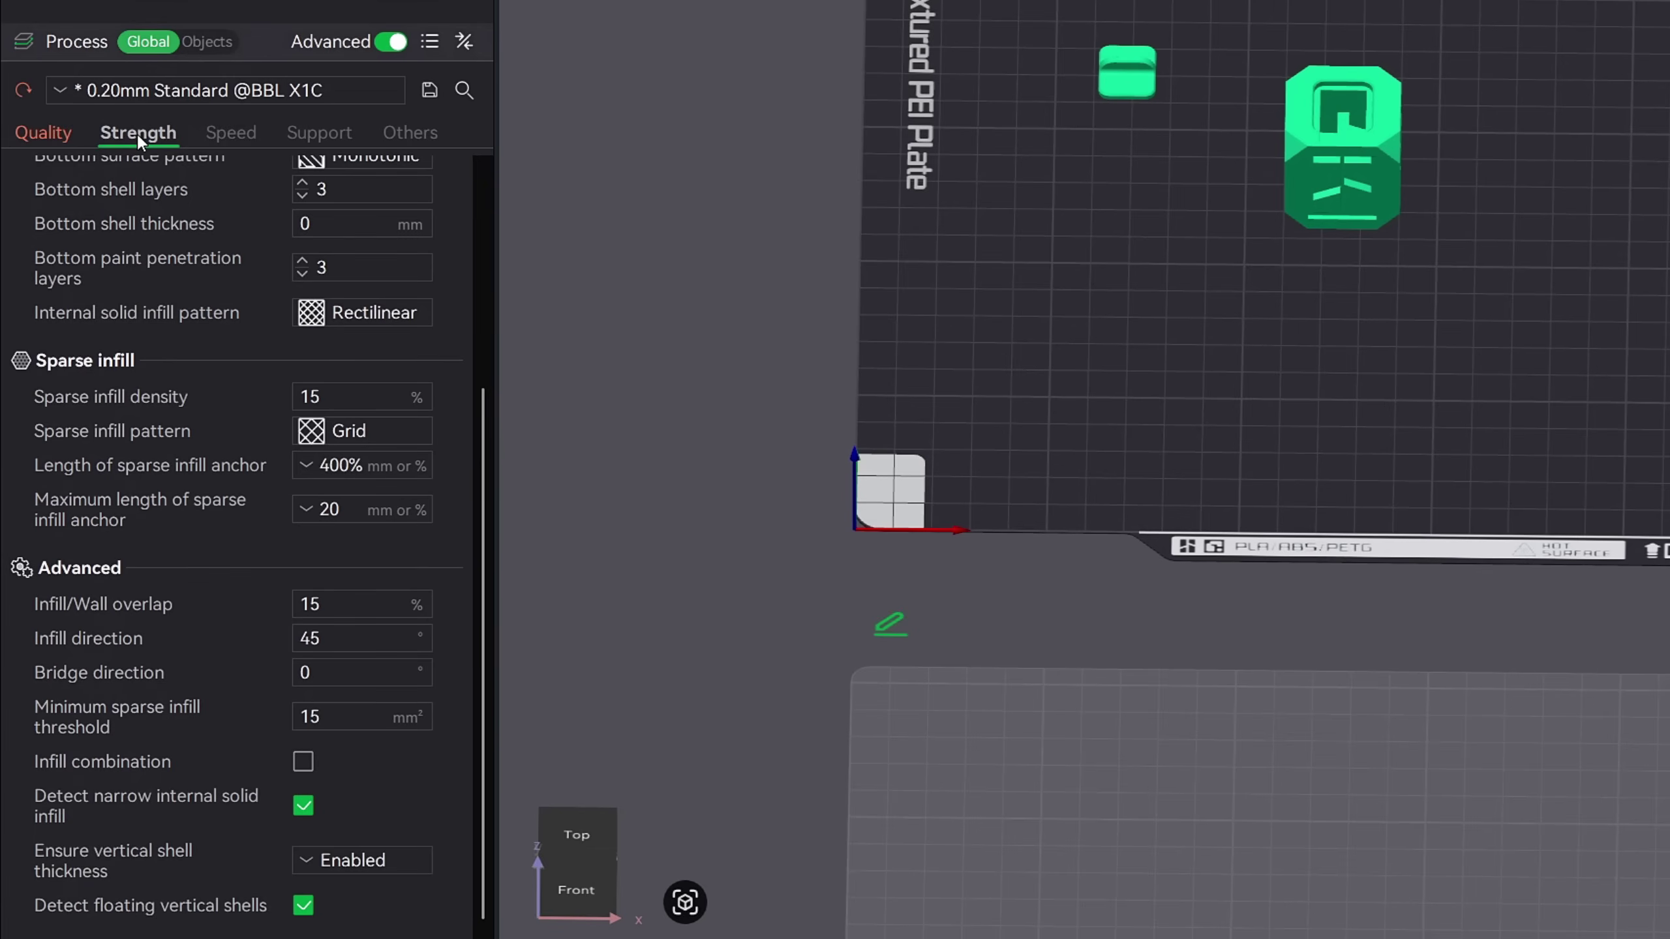
pyautogui.scroll(5, 222, 227)
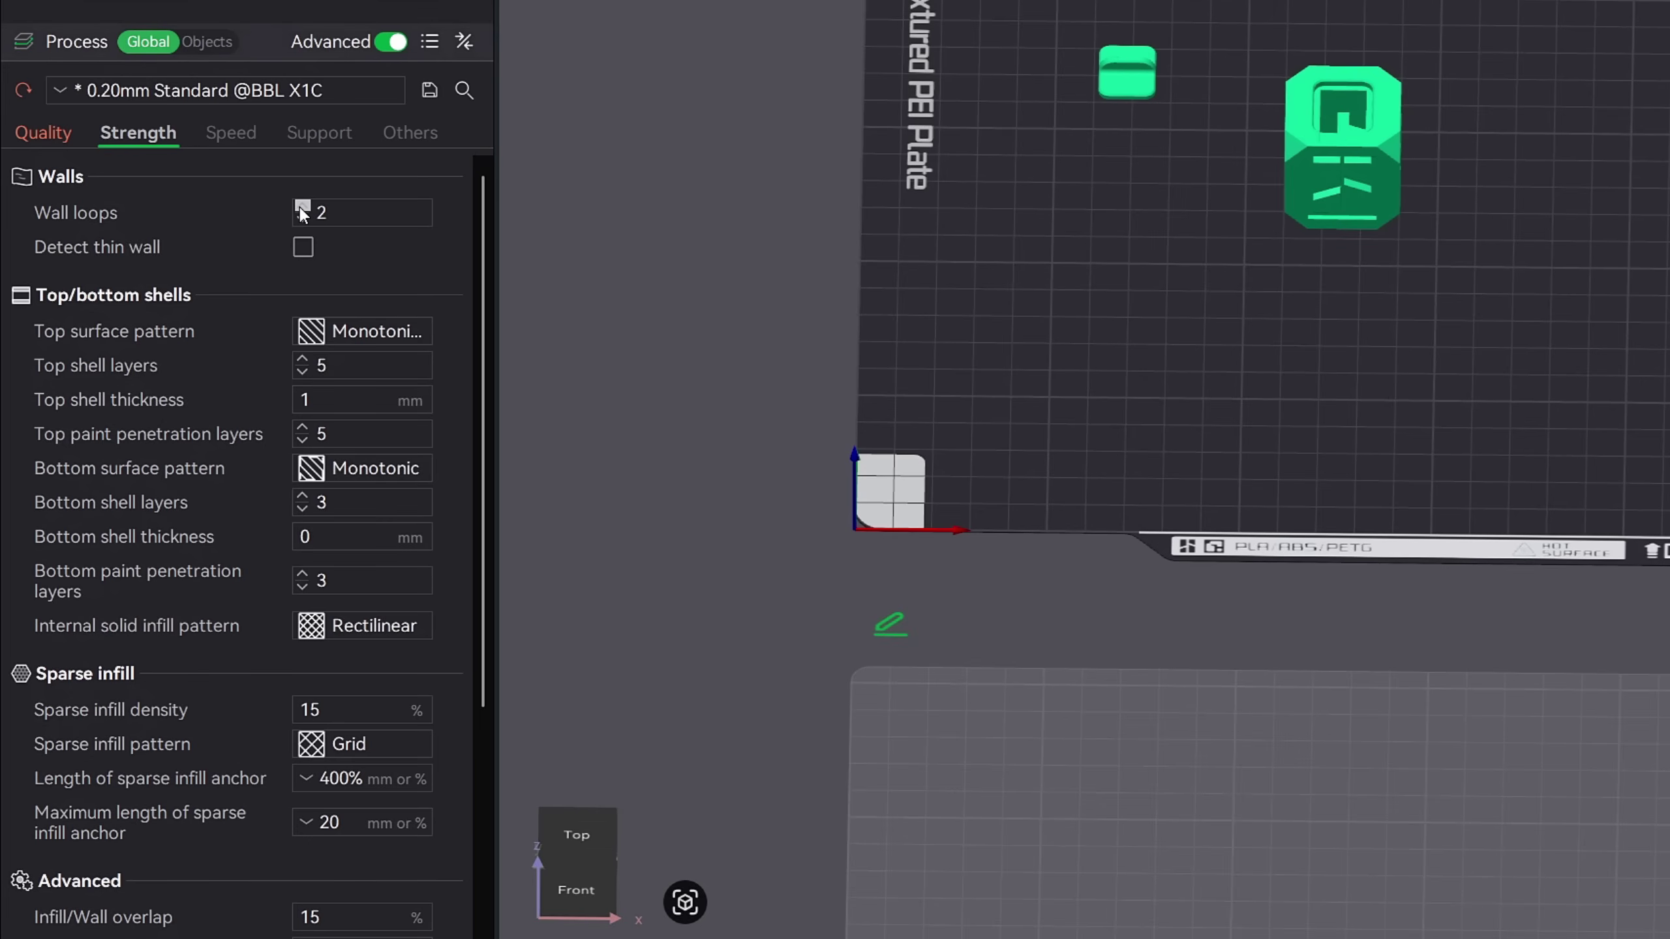
pyautogui.click(302, 210)
pyautogui.click(302, 209)
pyautogui.click(302, 210)
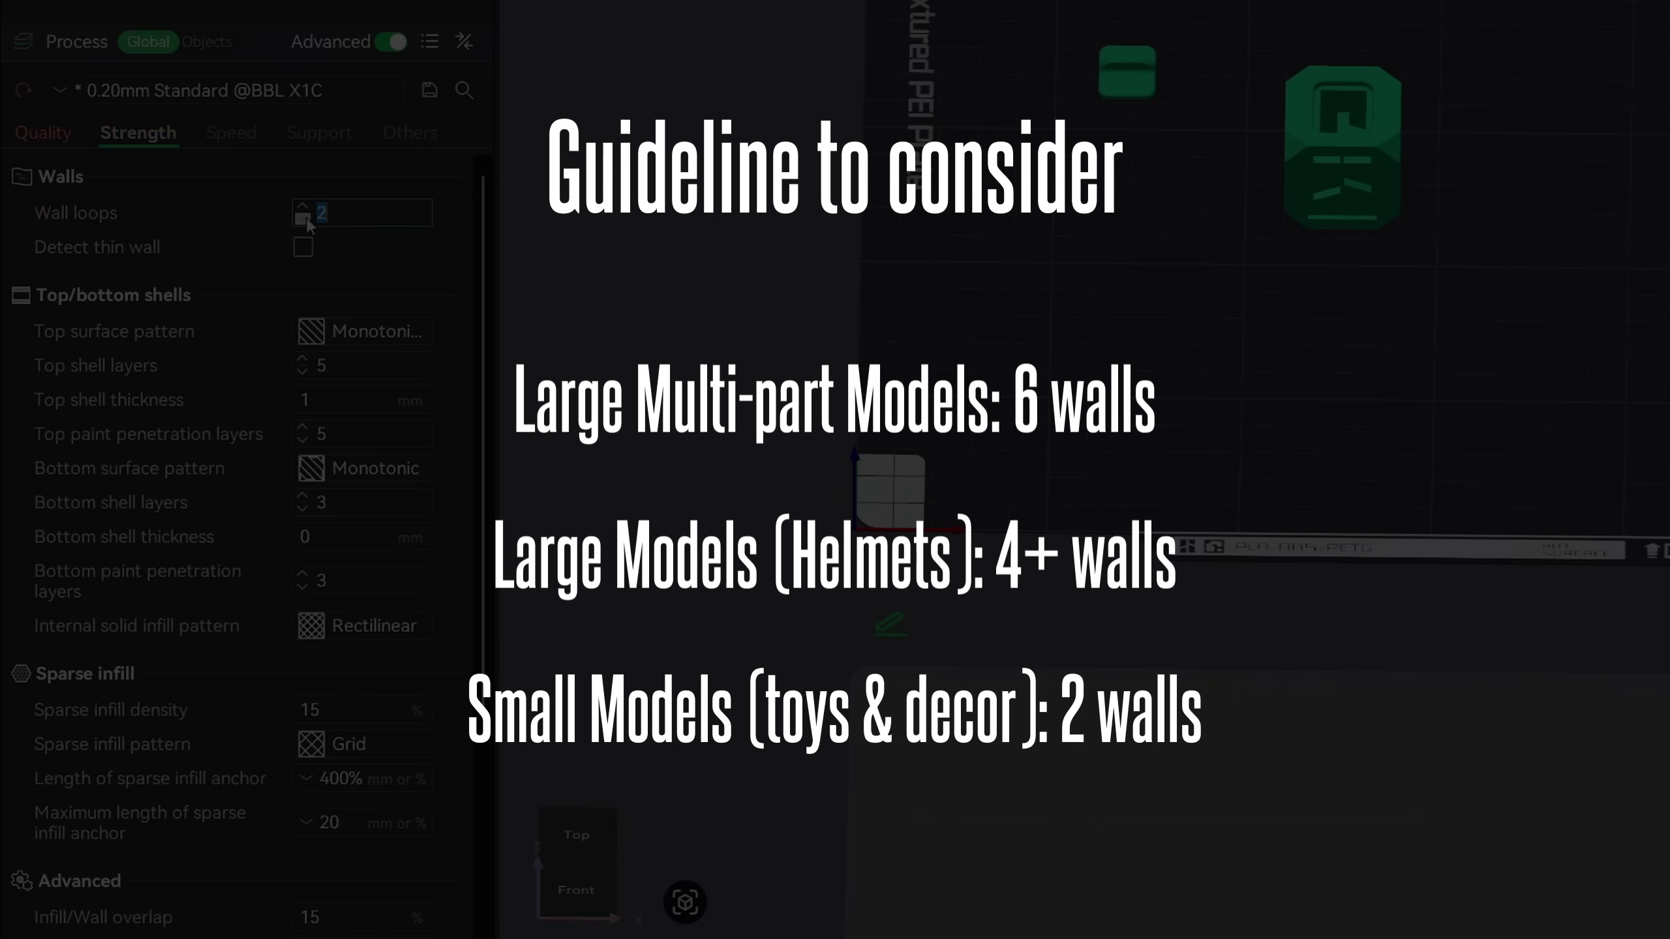
pyautogui.click(266, 219)
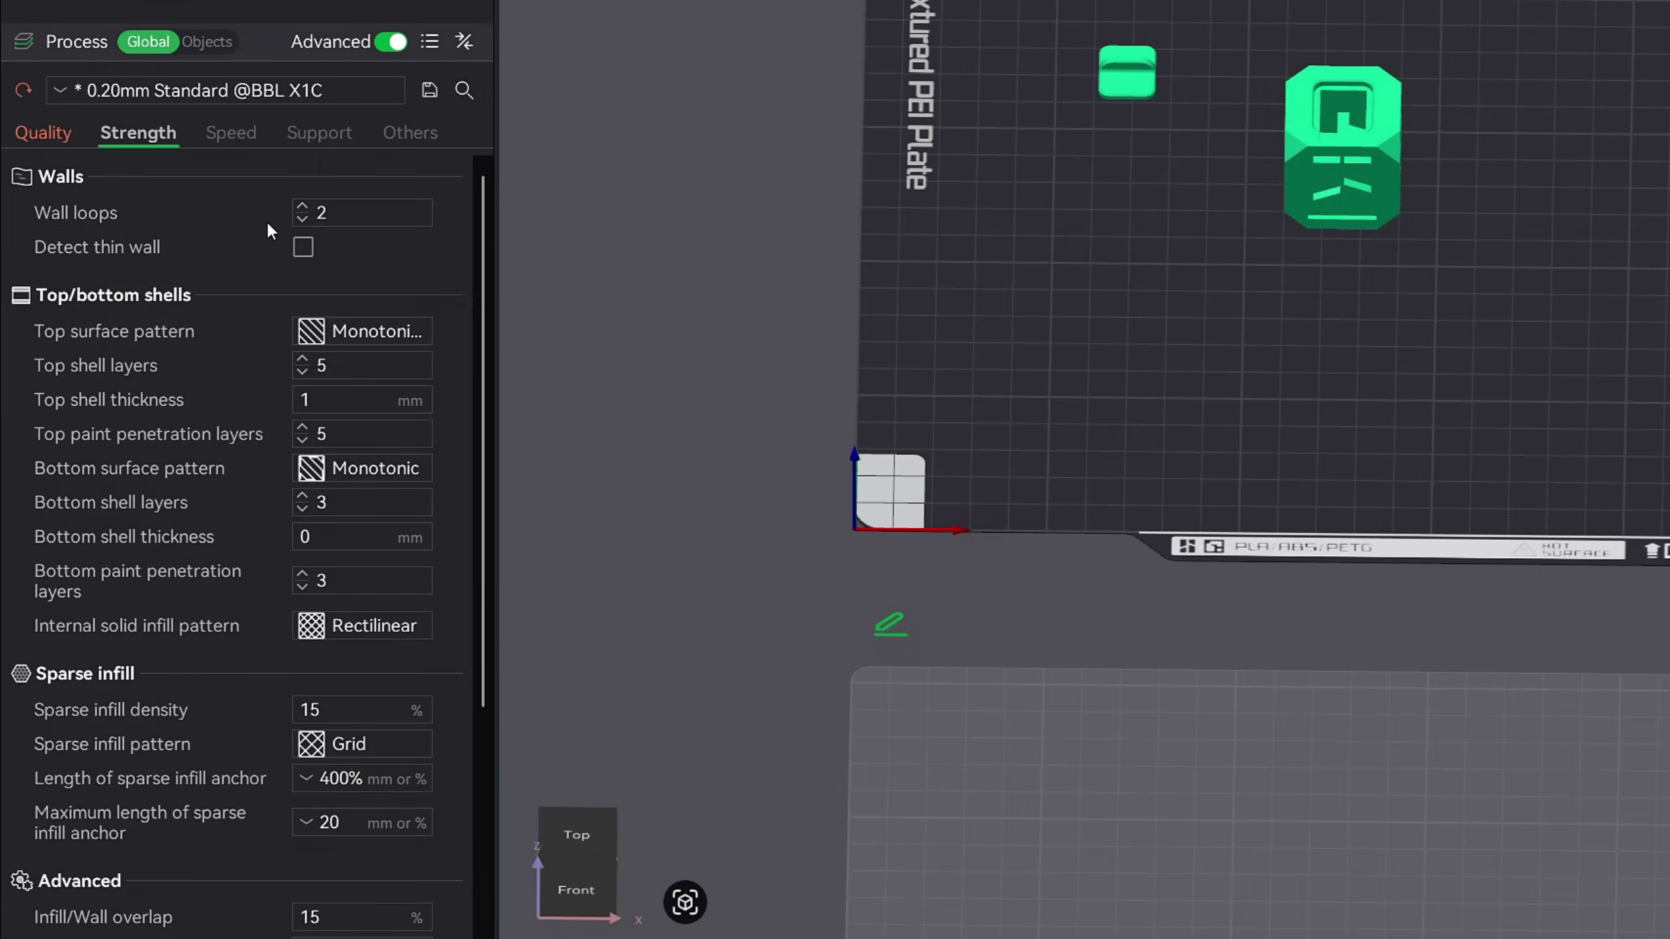
pyautogui.scroll(-5, 221, 712)
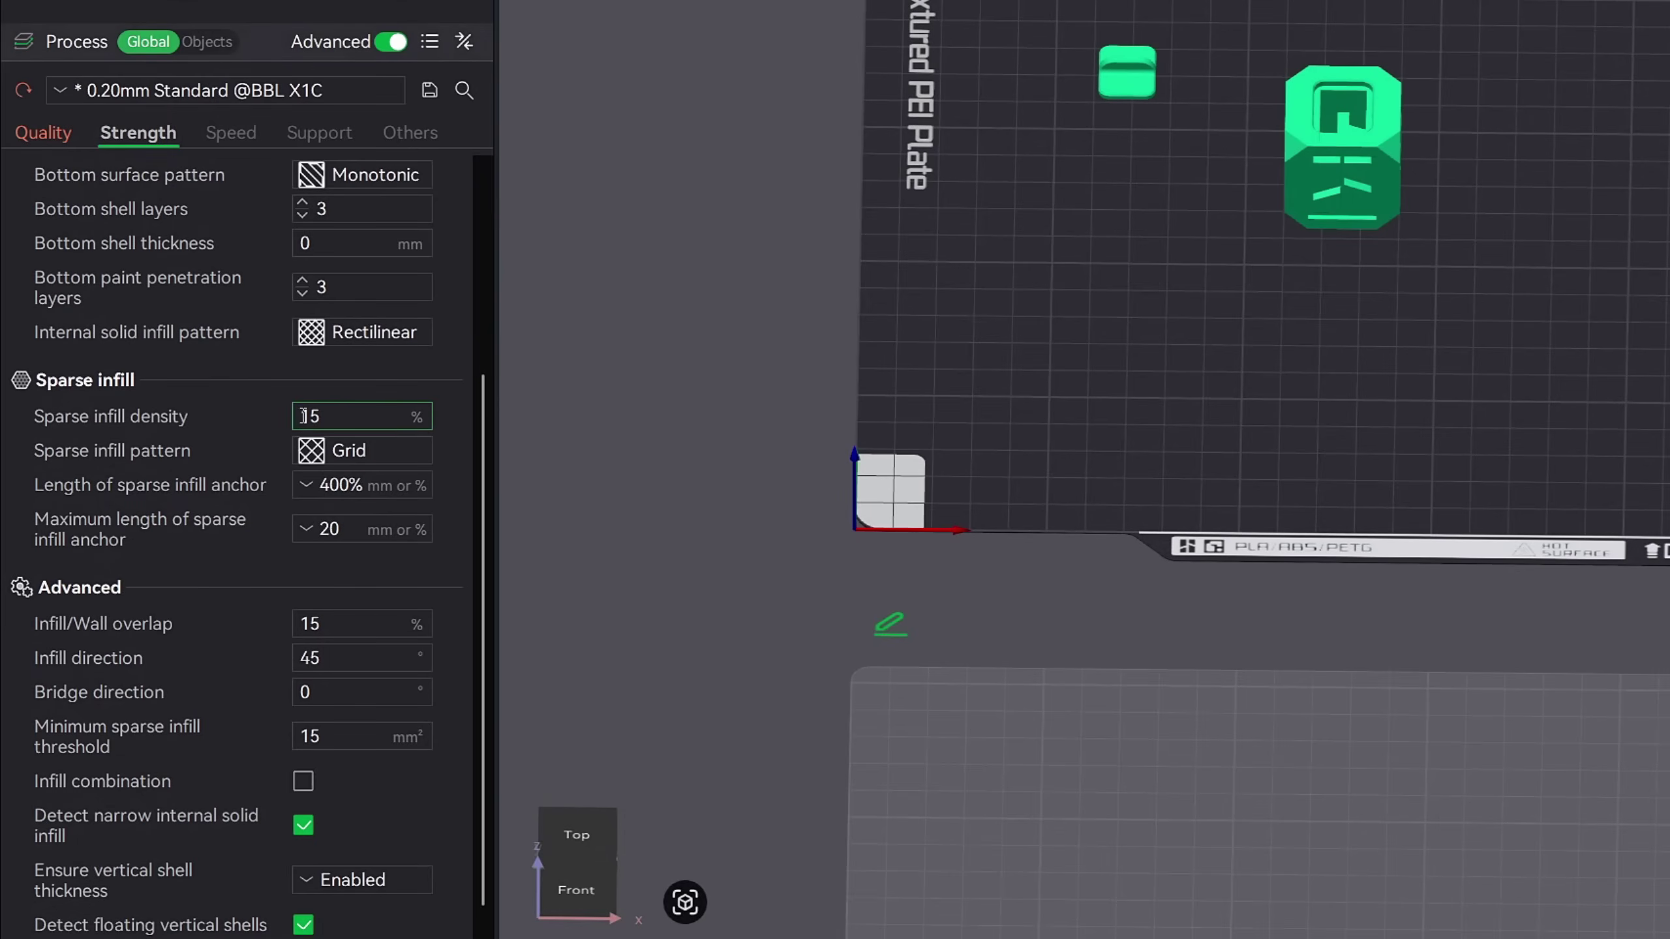
pyautogui.click(294, 418)
pyautogui.click(269, 415)
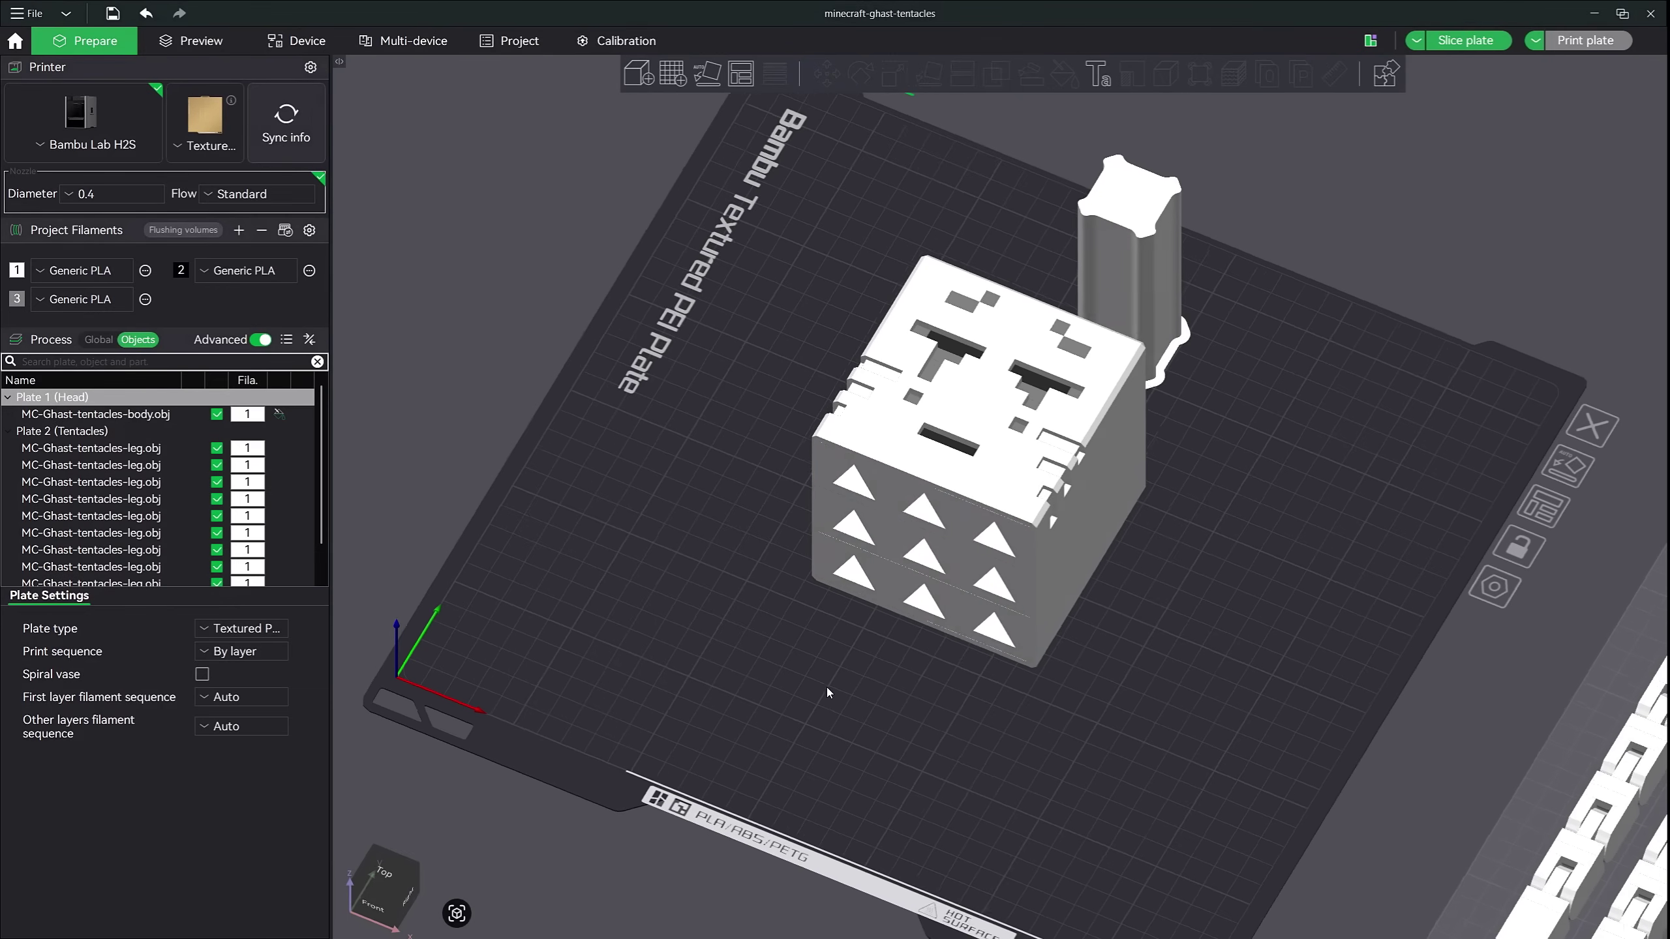
pyautogui.moveTo(827, 687); pyautogui.dragTo(859, 687)
pyautogui.press('1')
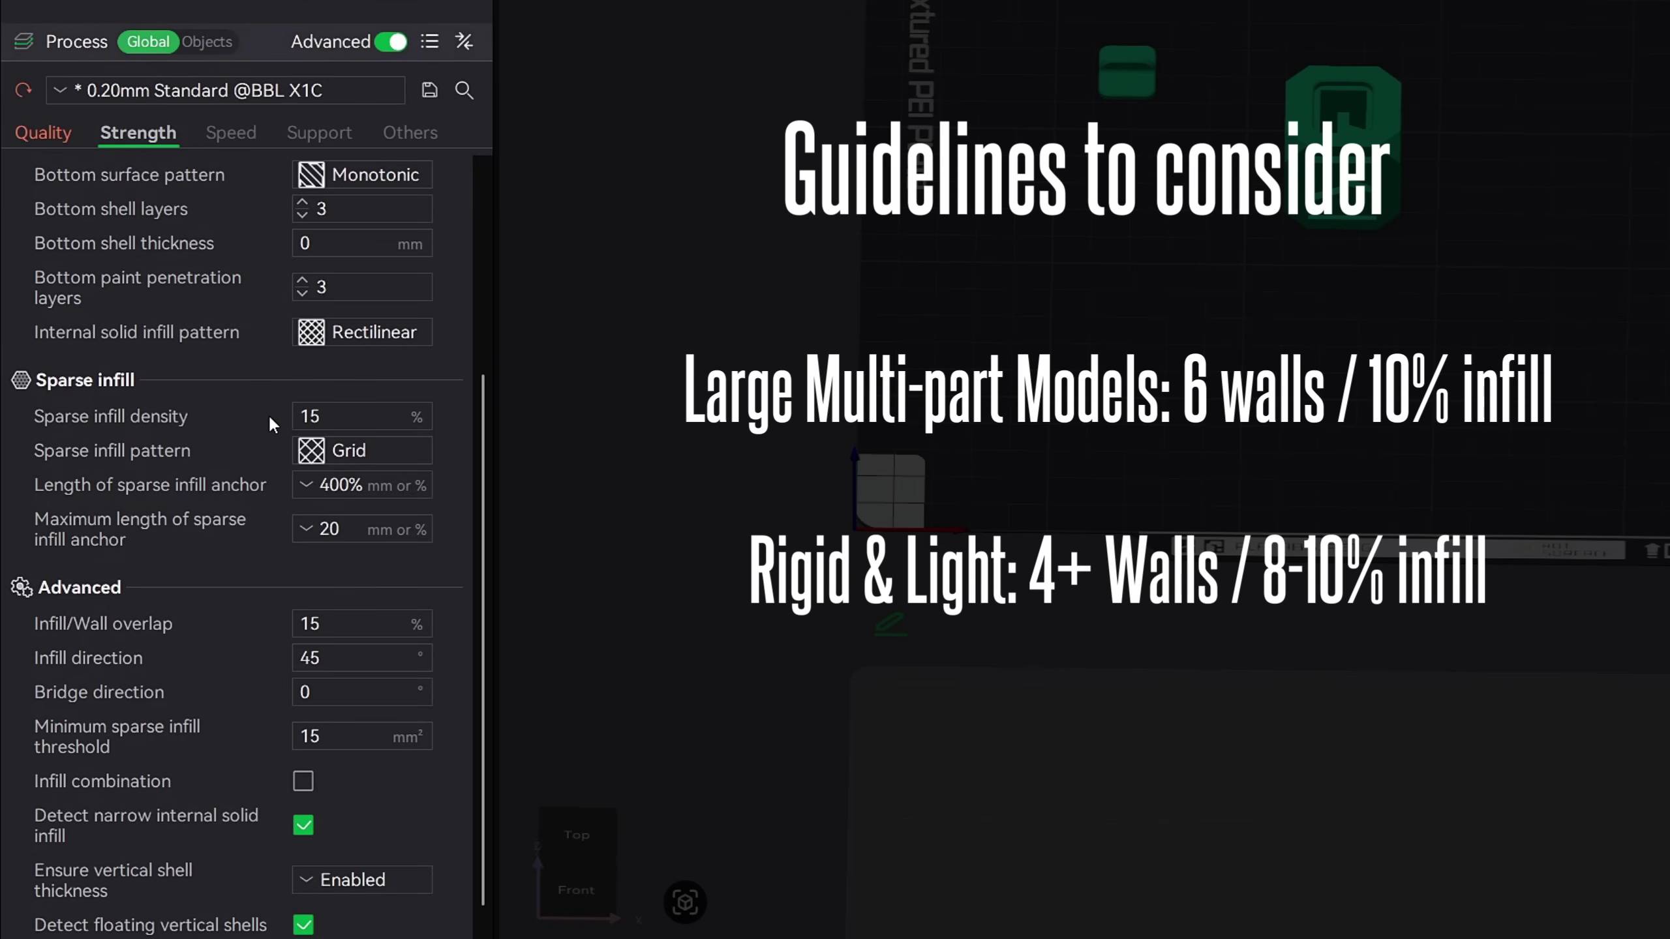
# Step: Enter 8% sparse infill density and raise wall loops to 4, then show the infill pattern choices
pyautogui.doubleClick(325, 417)
pyautogui.write('8')
pyautogui.scroll(5, 247, 418)
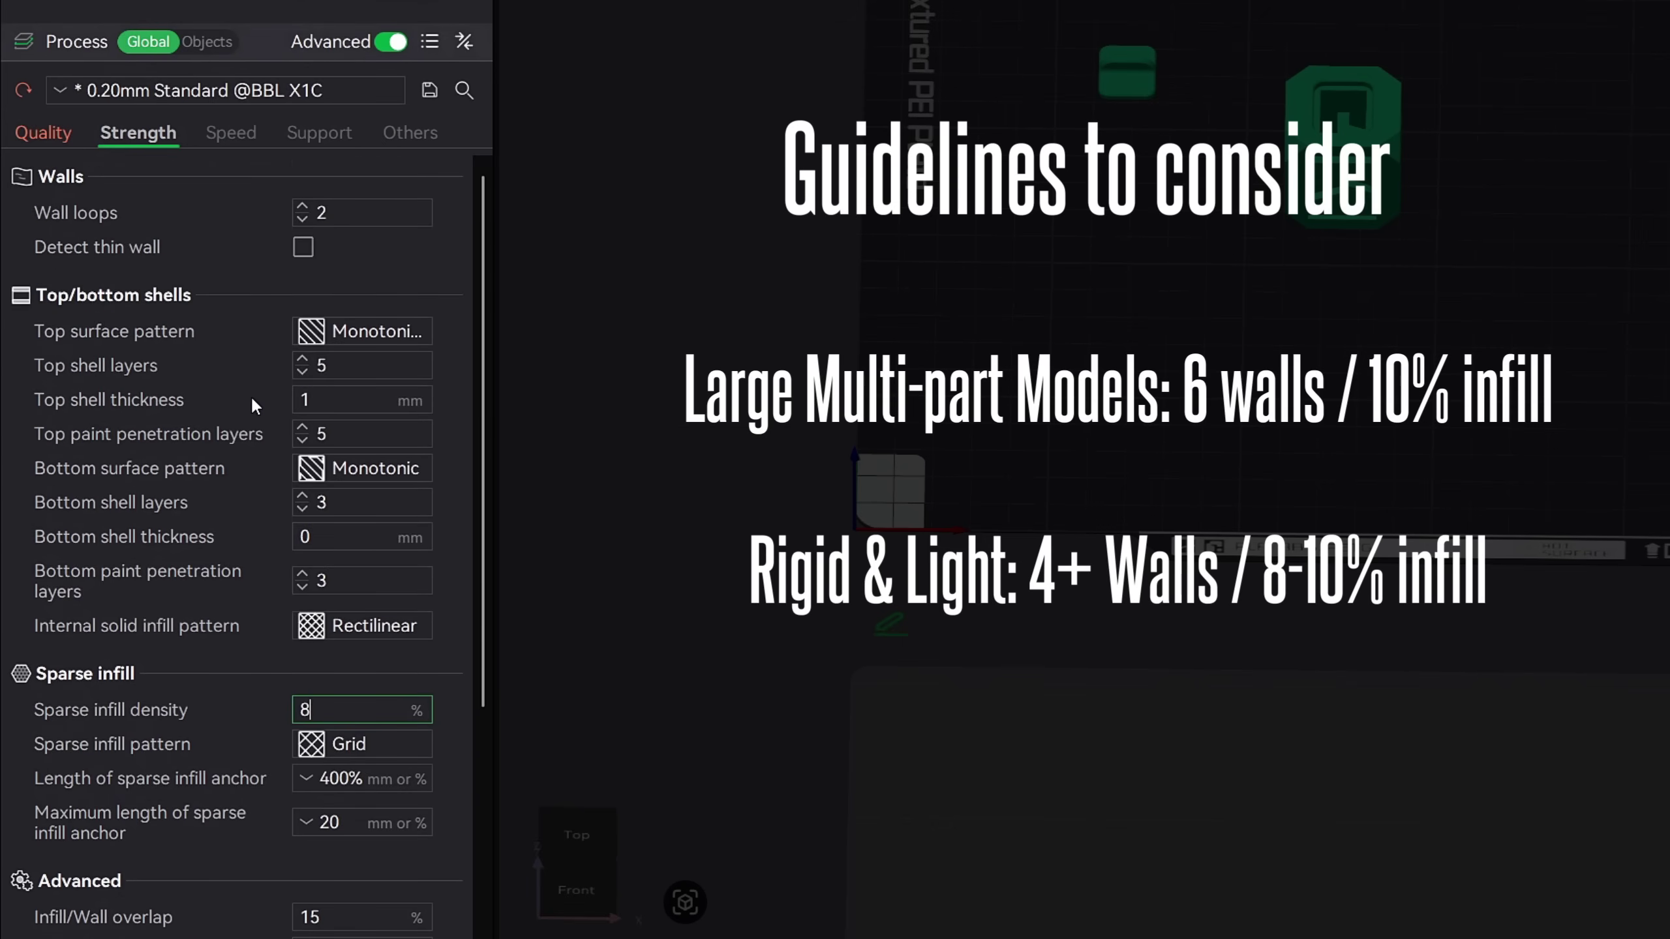
pyautogui.click(303, 207)
pyautogui.click(303, 207)
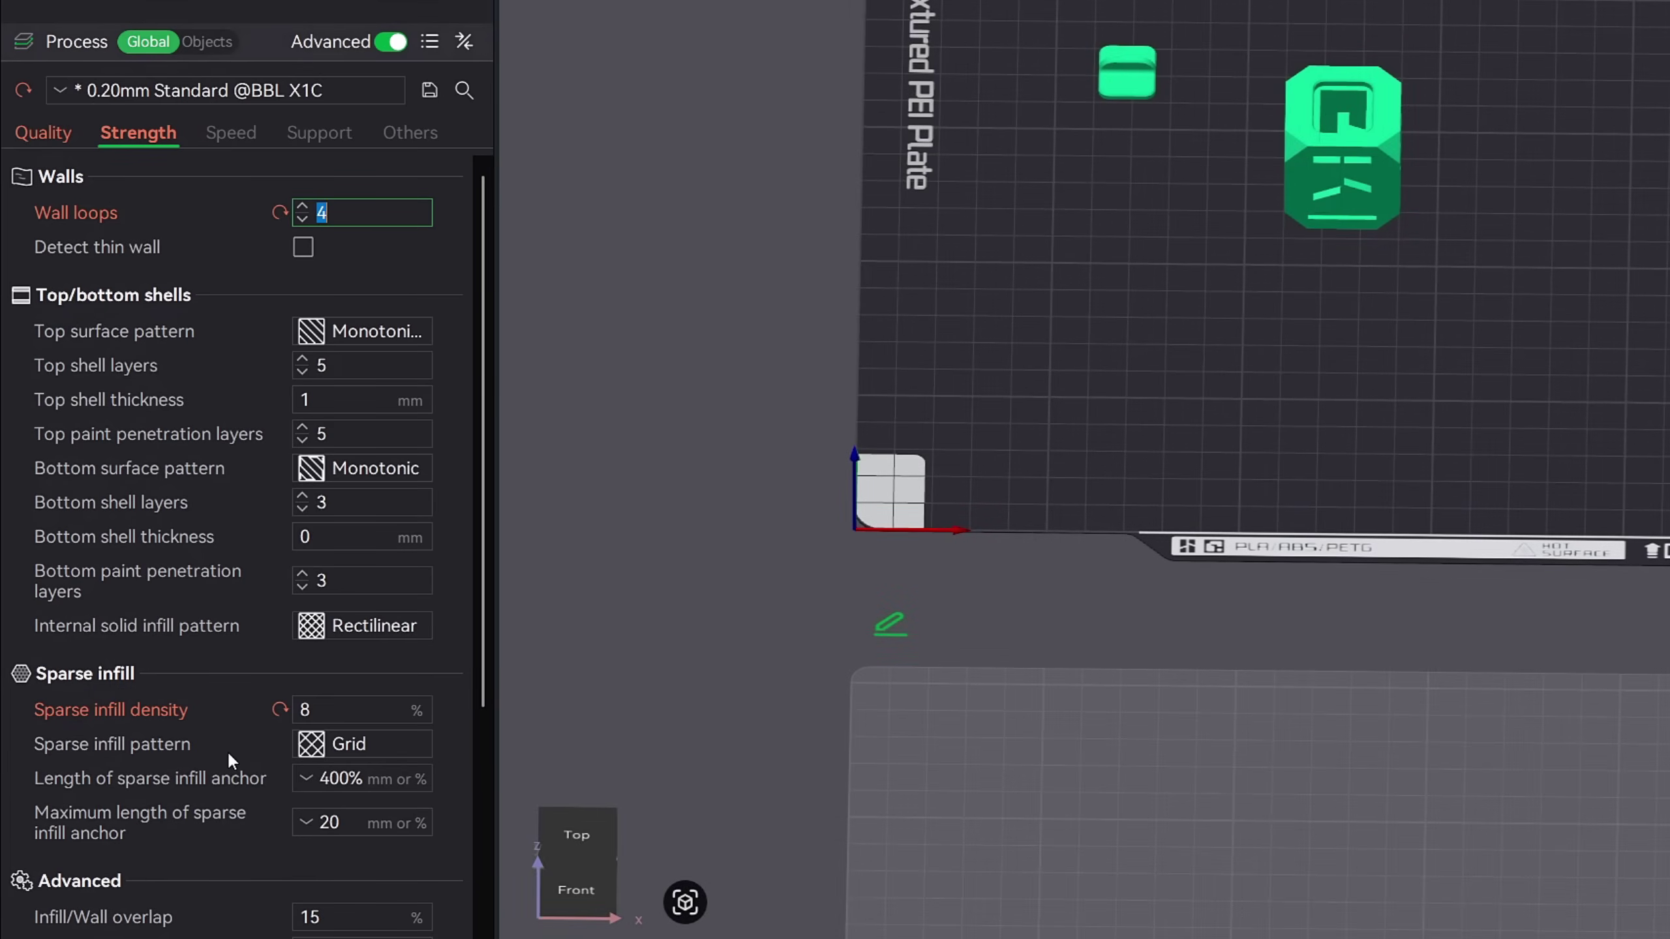
pyautogui.click(381, 747)
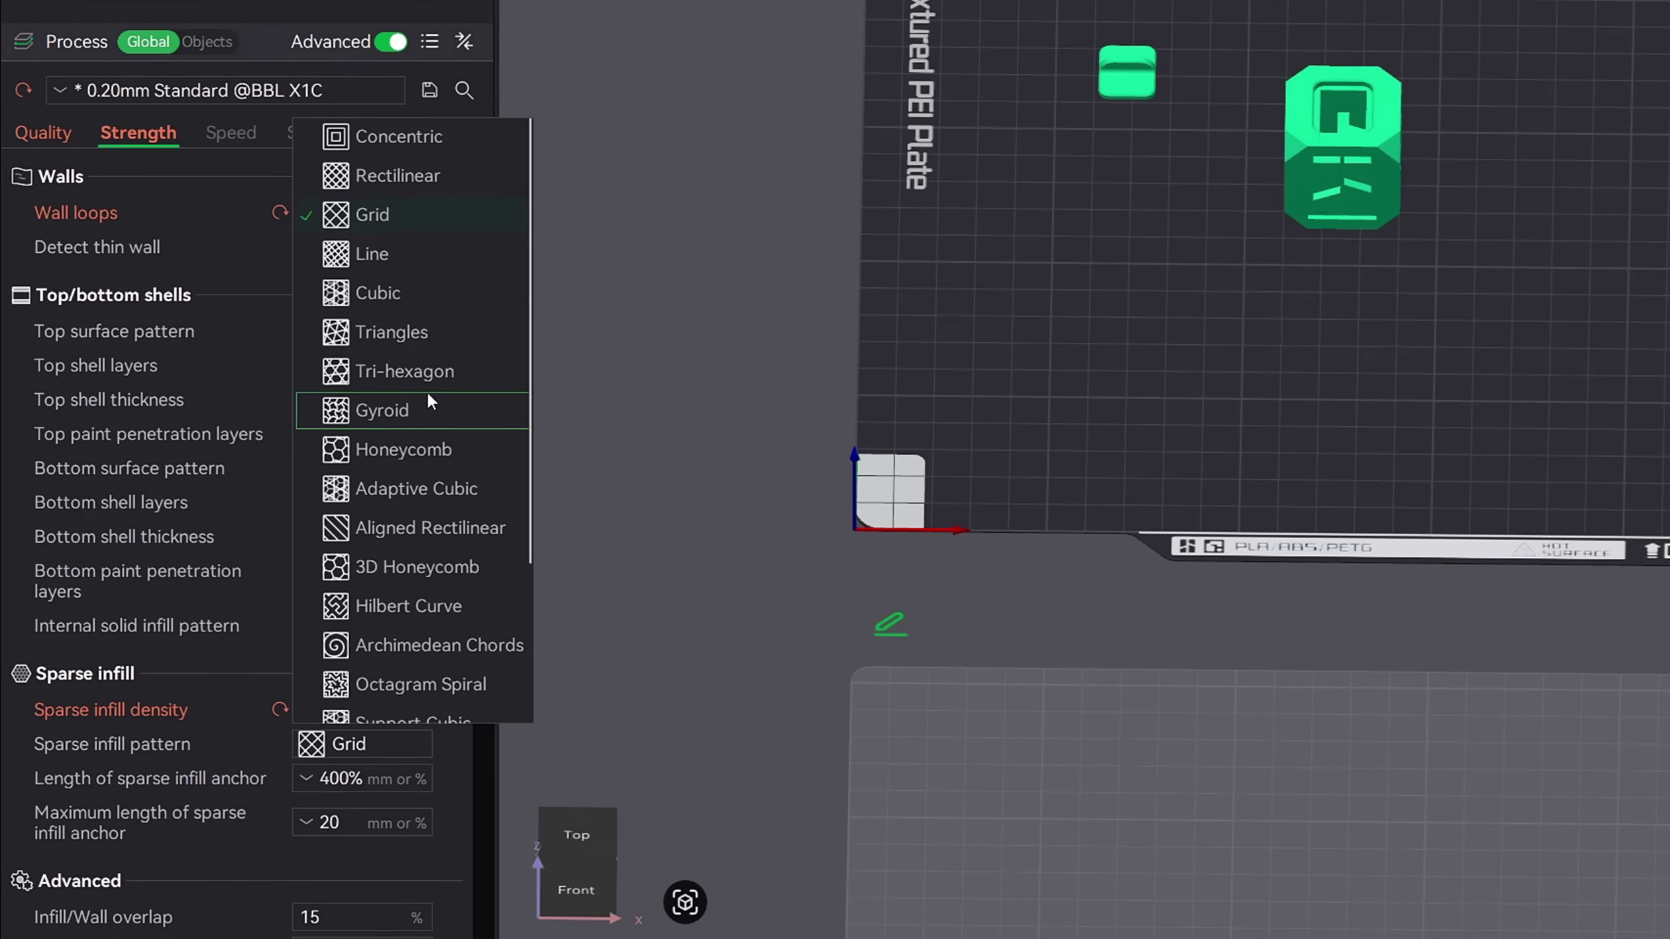
# Step: Pick Triangles from the sparse infill pattern list in place of Grid
pyautogui.click(436, 334)
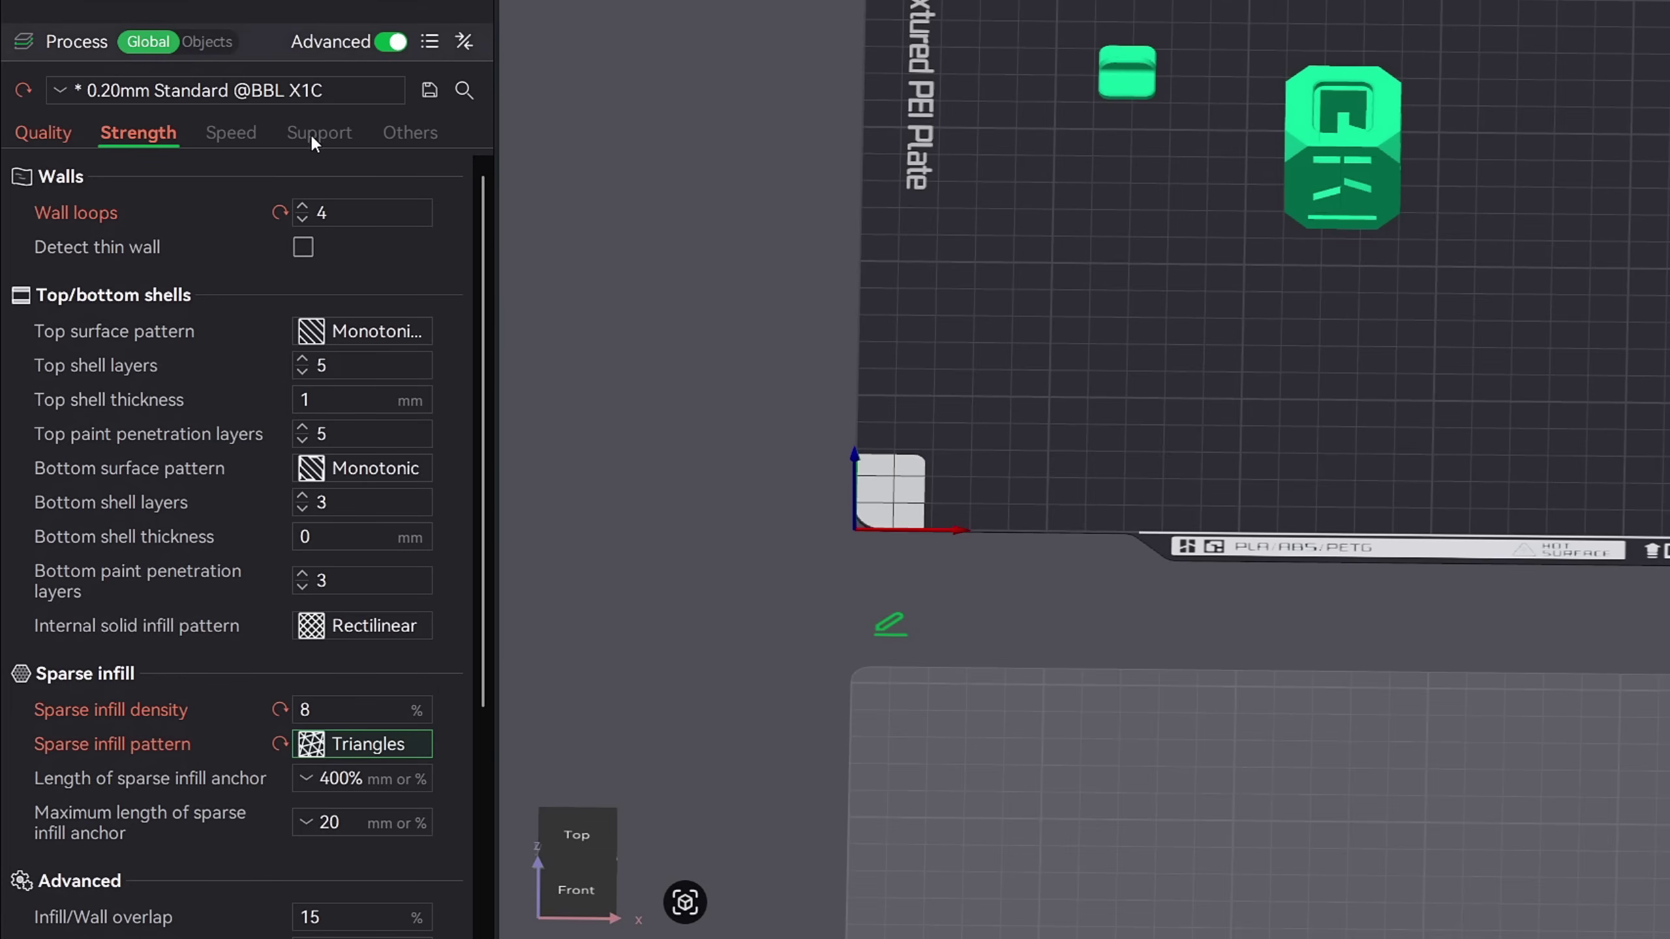
# Step: Switch the Process panel to its Speed settings
pyautogui.click(224, 131)
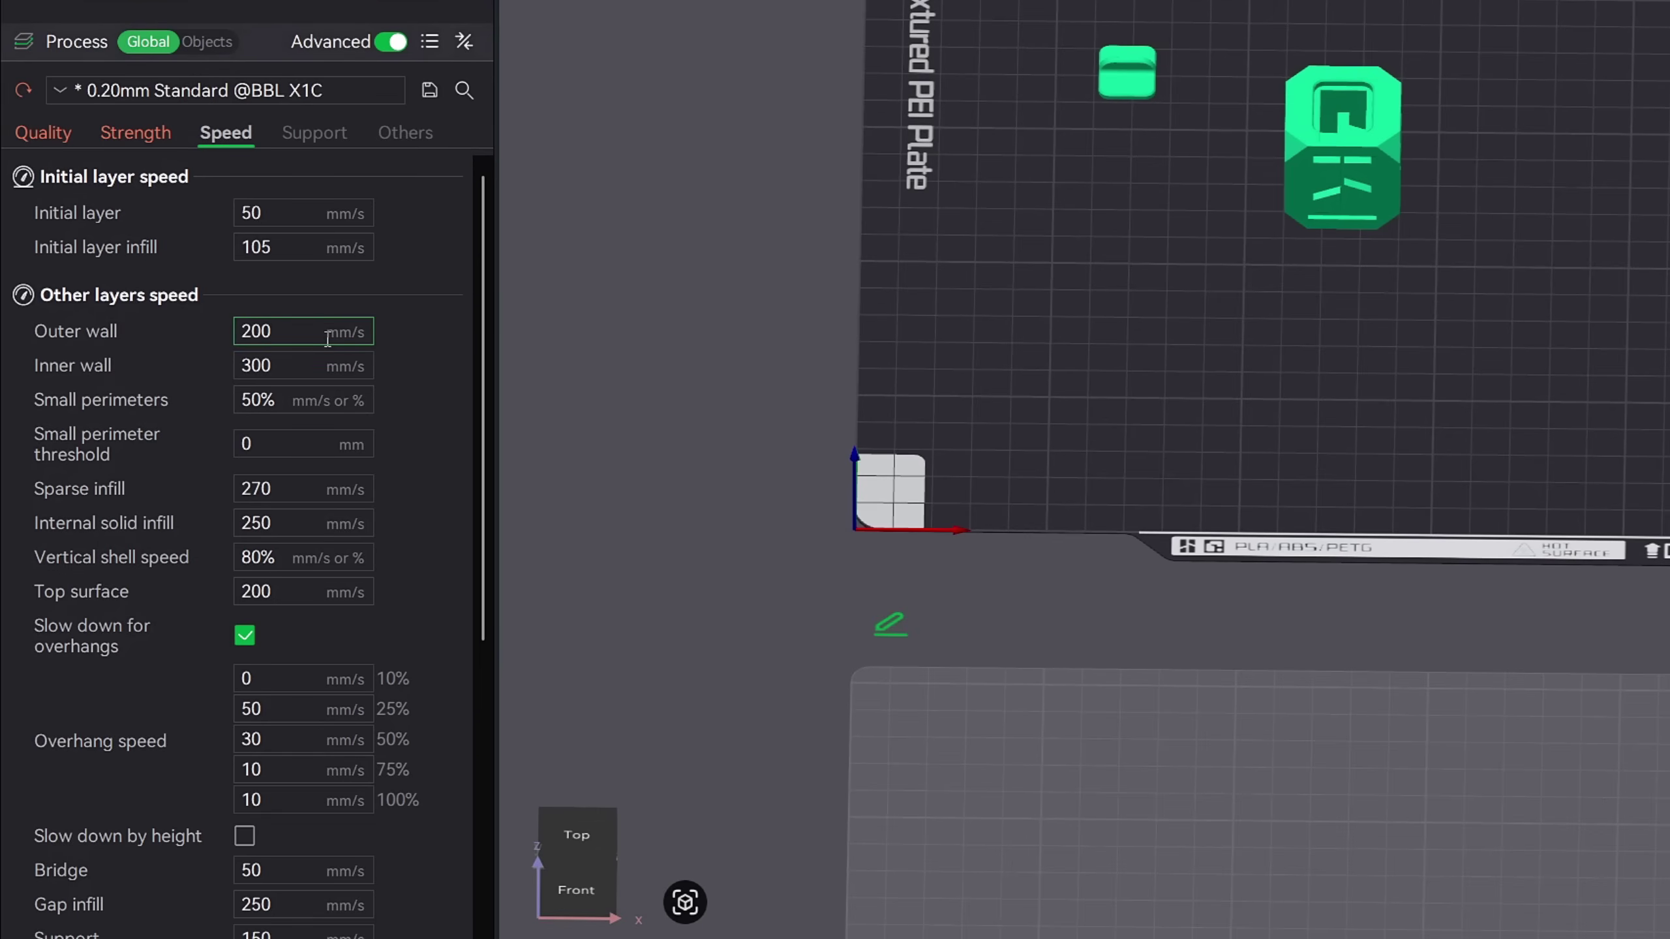
# Step: Turn on support generation in the Support settings, keeping the tree(auto) type
pyautogui.moveTo(327, 337)
pyautogui.click(319, 134)
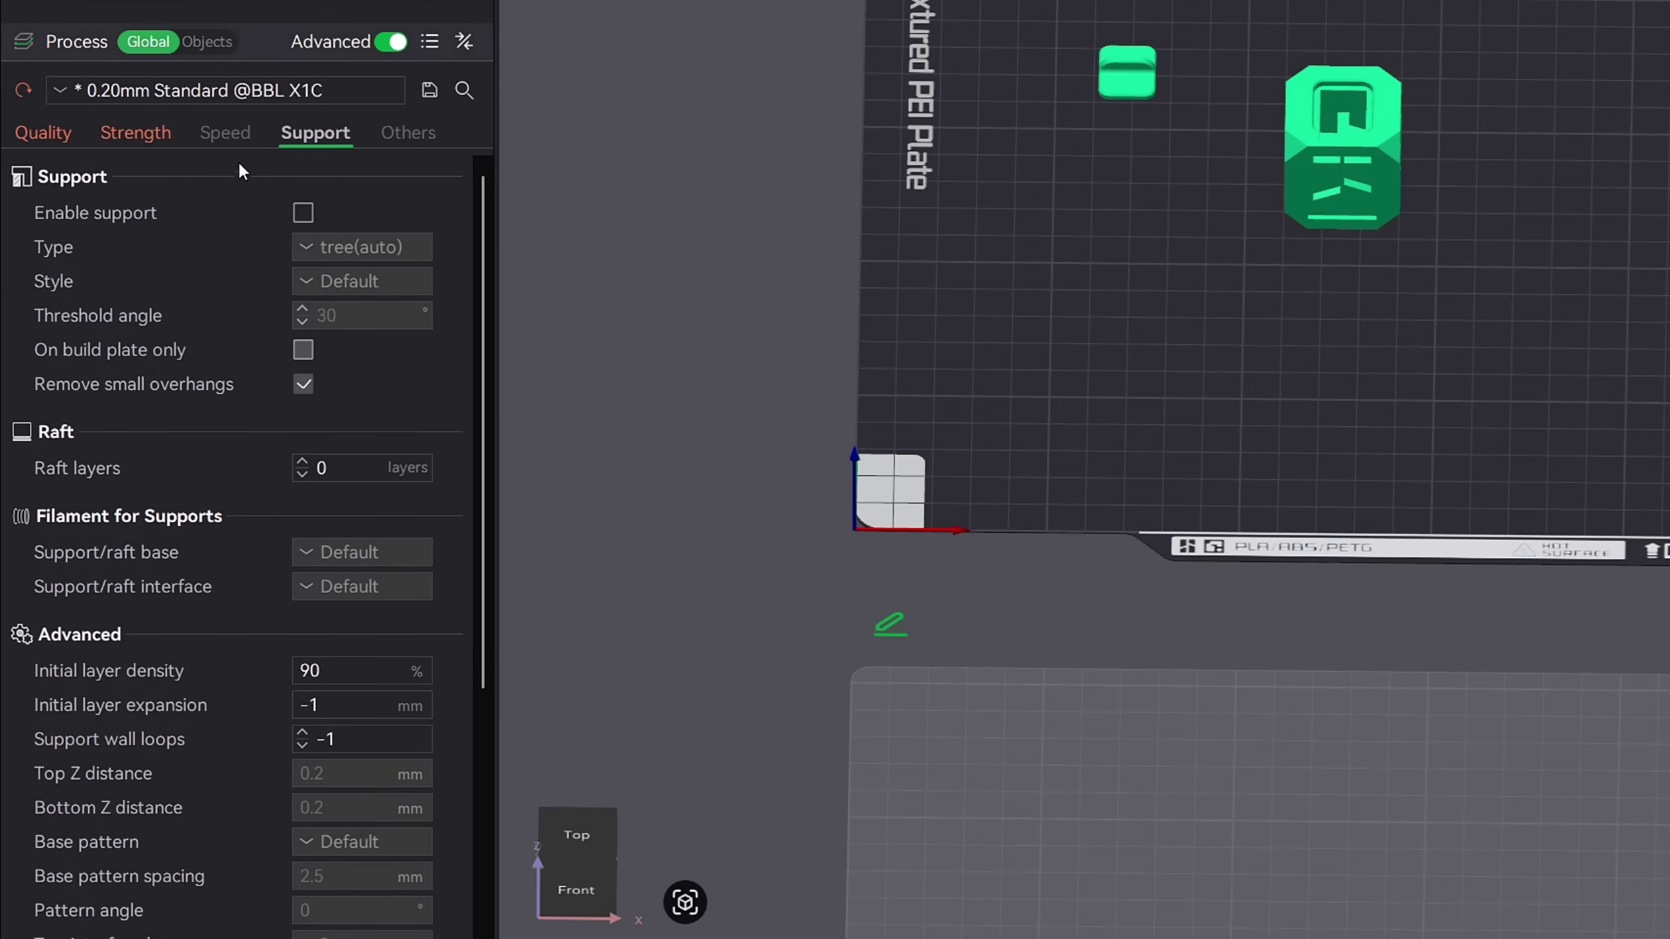
pyautogui.click(302, 213)
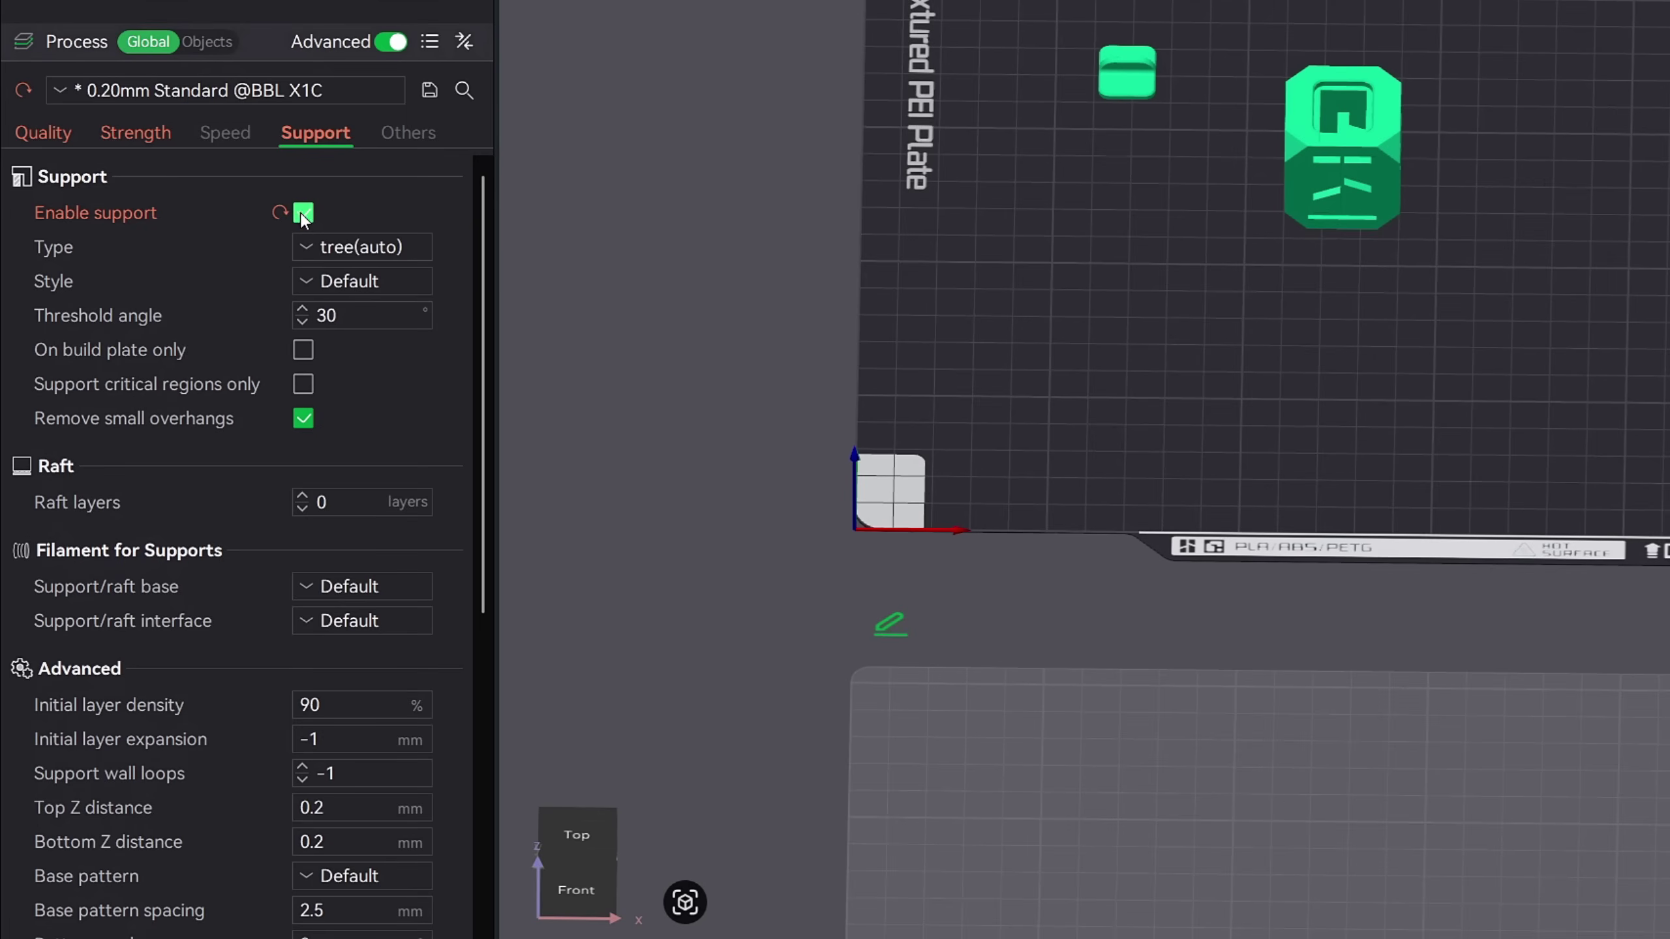
pyautogui.click(392, 249)
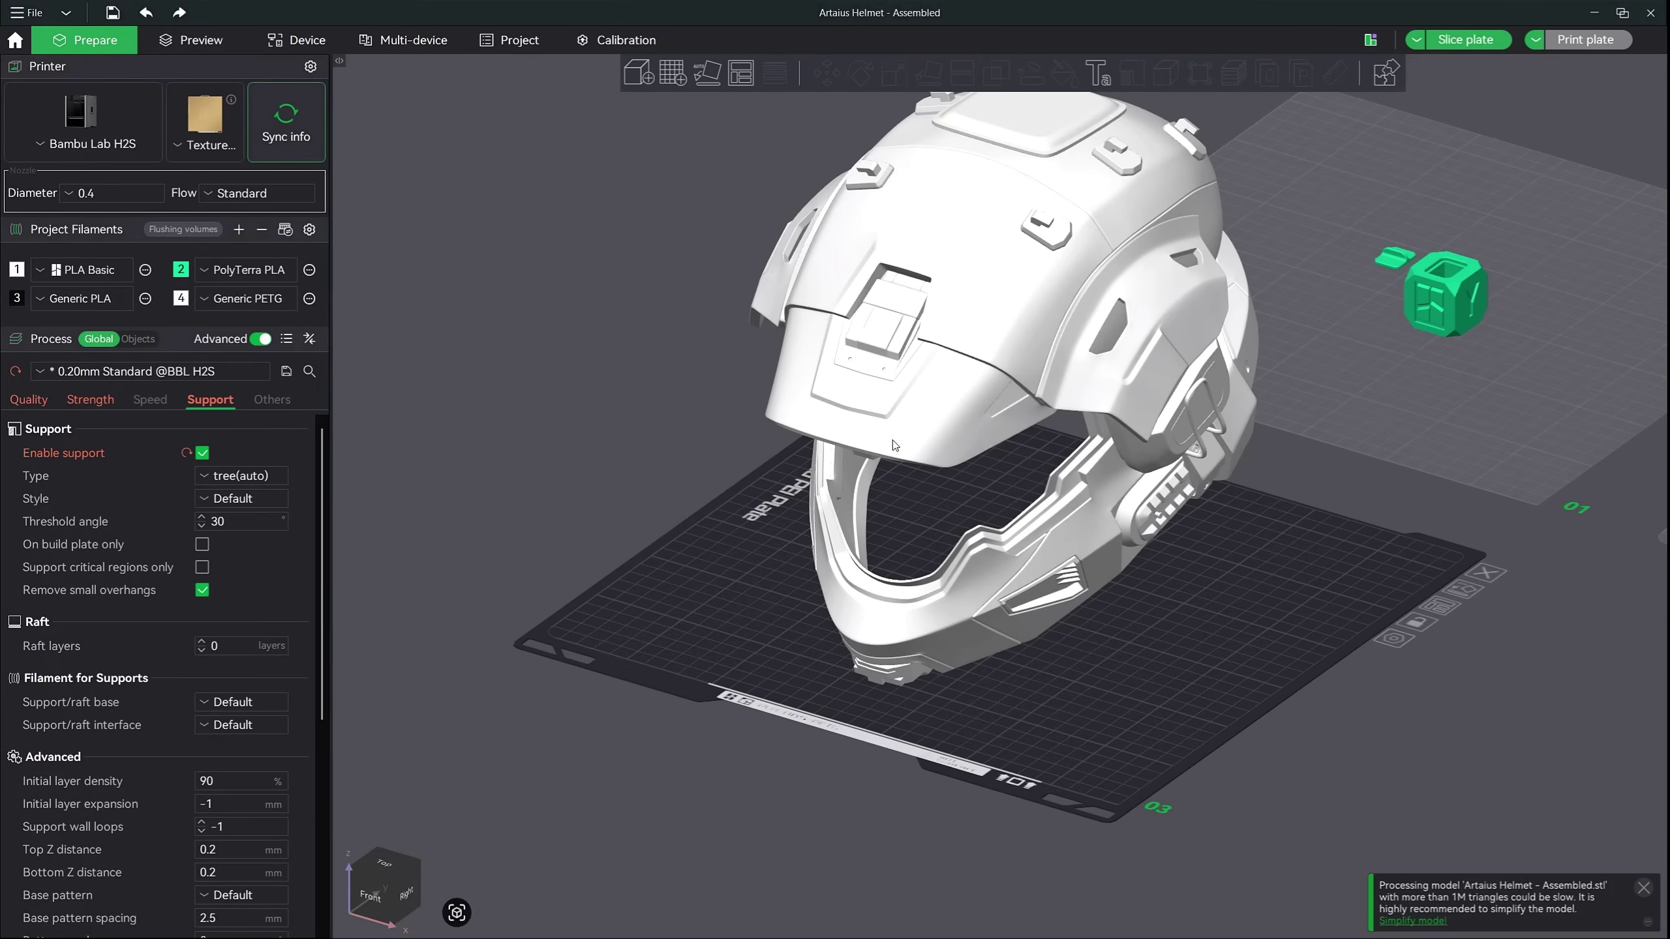
# Step: Switch the support type to normal(auto) and slice the plate with Ctrl+R
pyautogui.click(231, 476)
pyautogui.click(226, 501)
pyautogui.hotkey('ctrl', 'r')
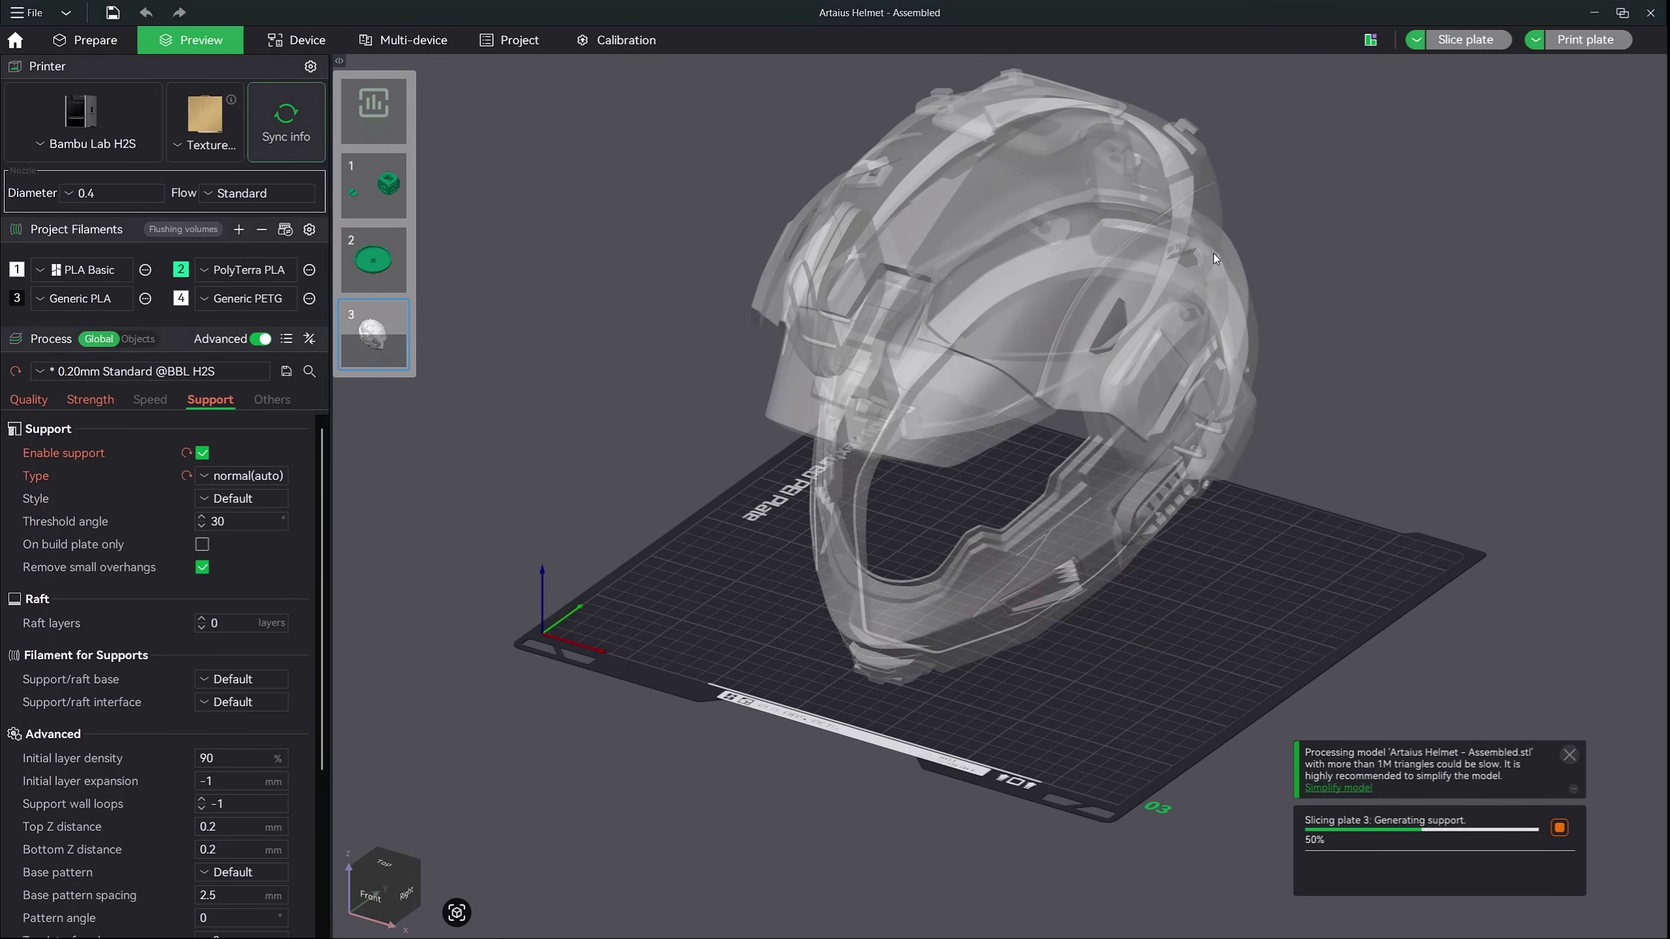
# Step: View the sliced helmet from behind with the preview coloured by Line Type
pyautogui.moveTo(1206, 498); pyautogui.dragTo(926, 498)
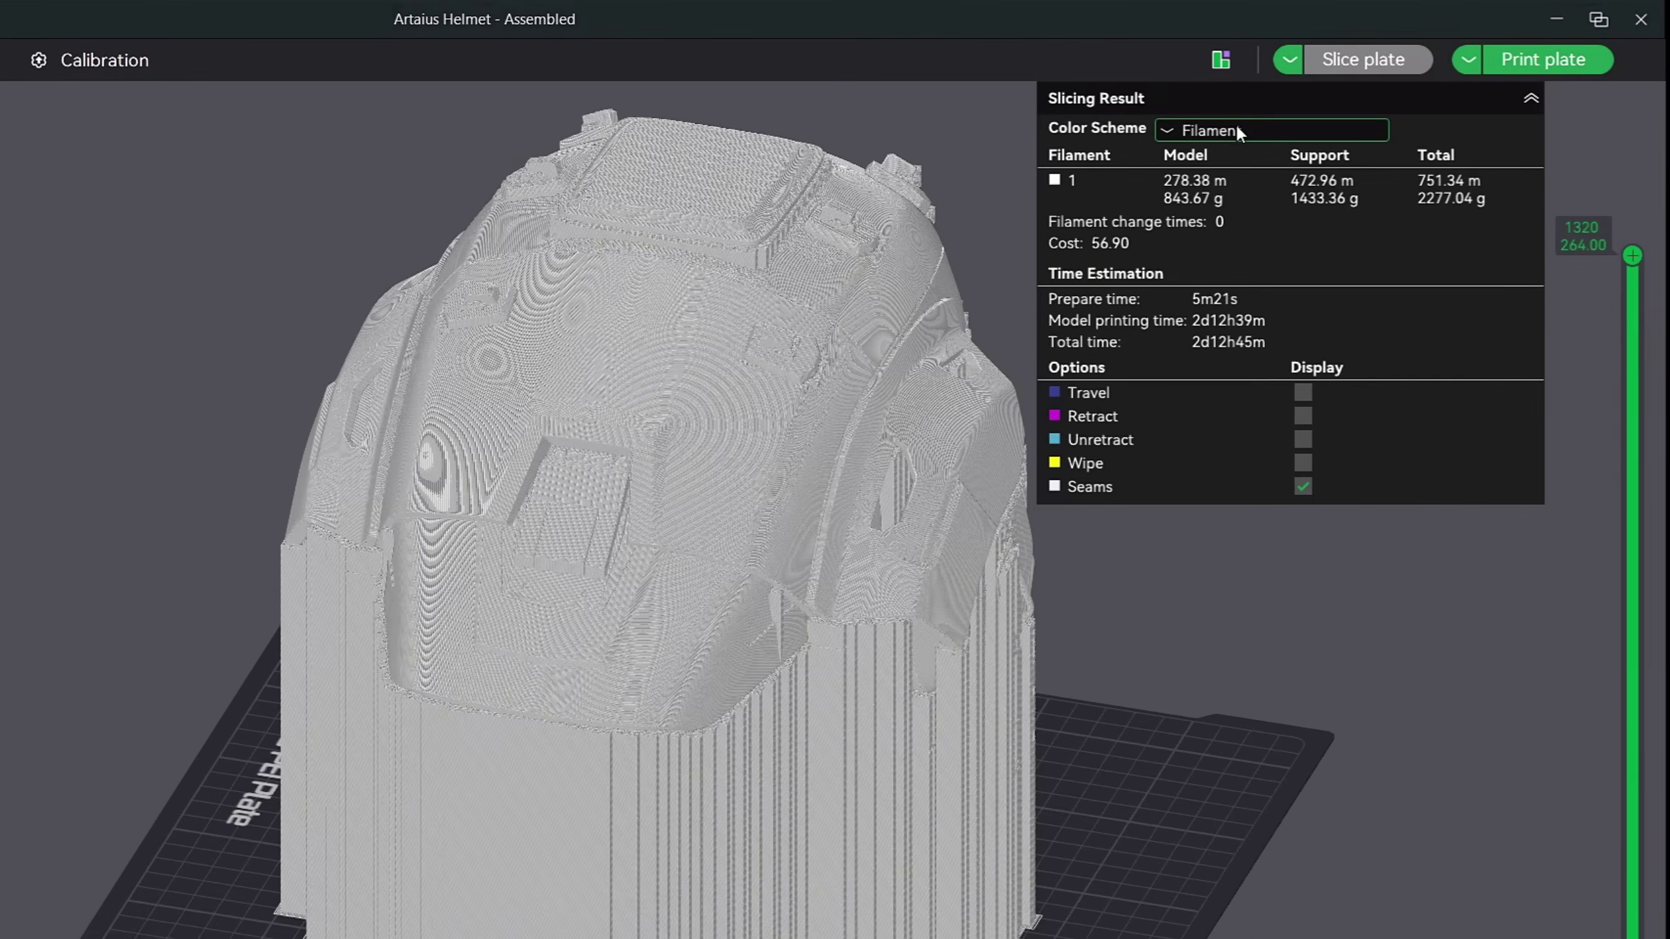
pyautogui.click(1237, 129)
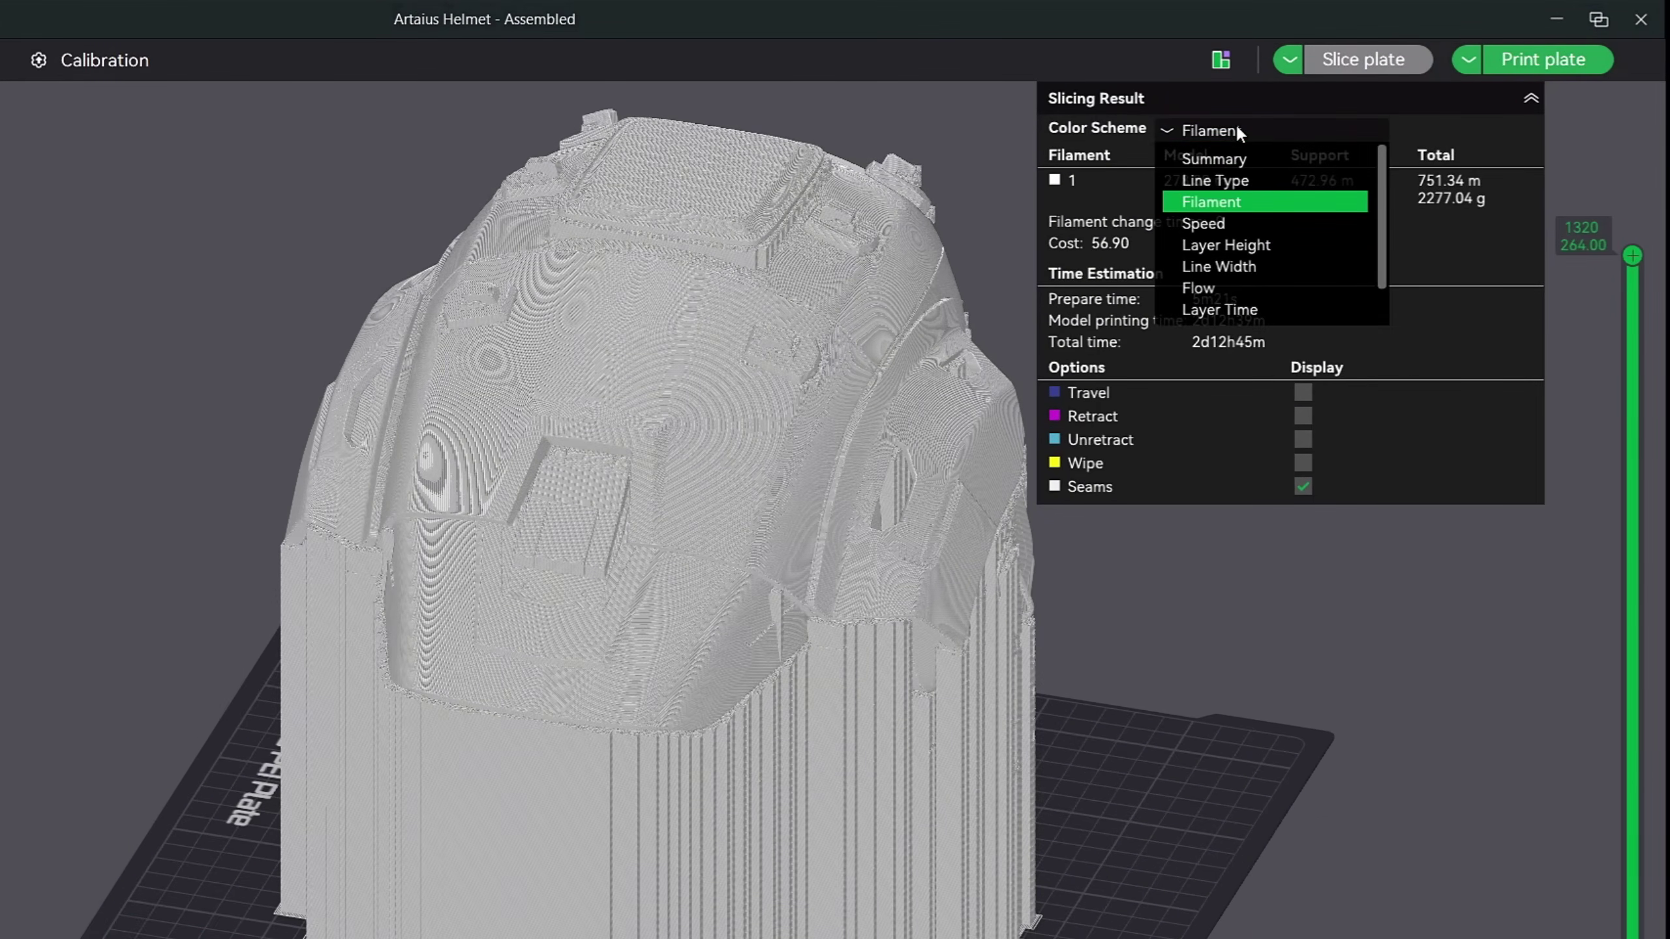
pyautogui.click(1215, 179)
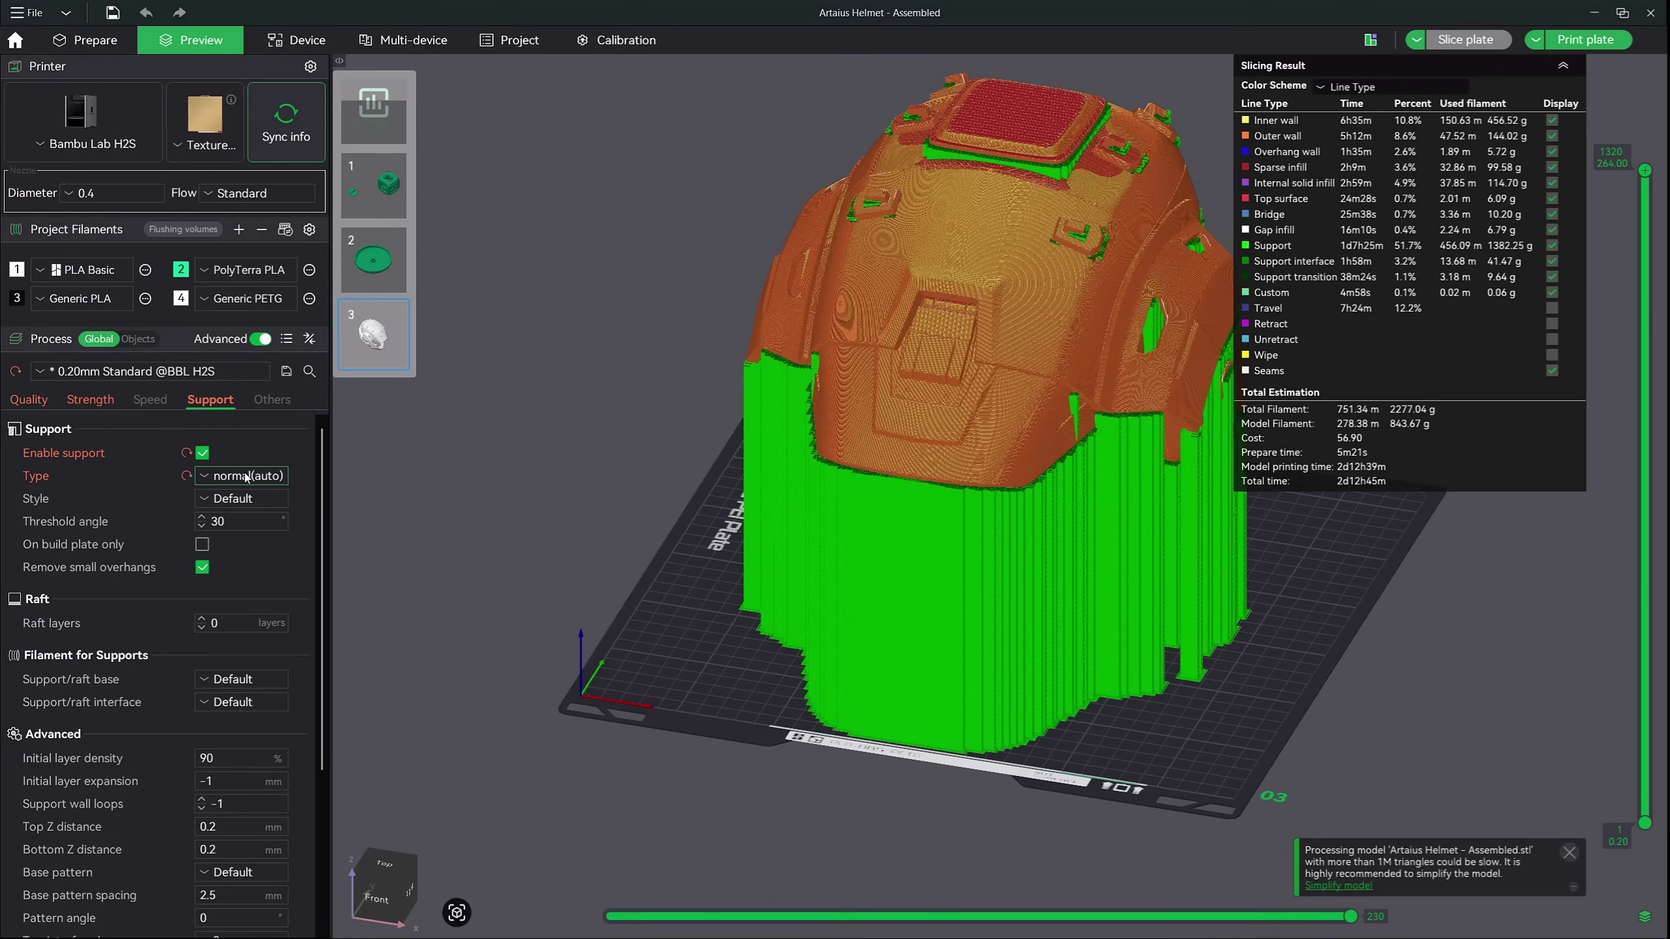
# Step: Change the support type back to tree(auto) and slice the plate again
pyautogui.click(238, 476)
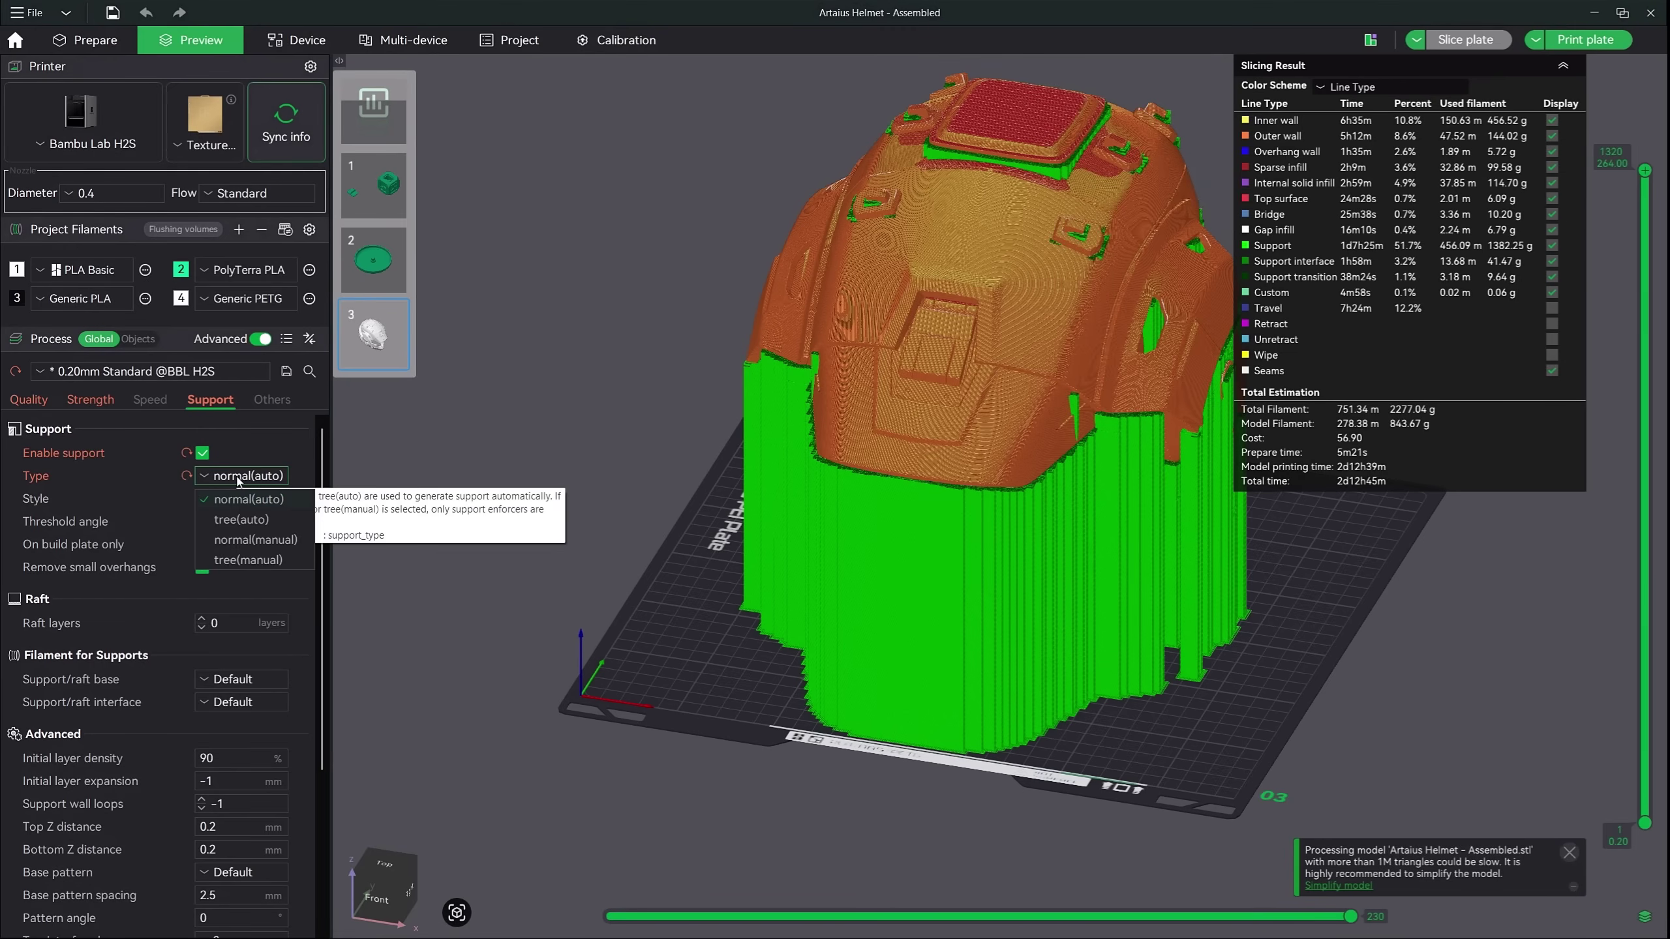
pyautogui.click(242, 520)
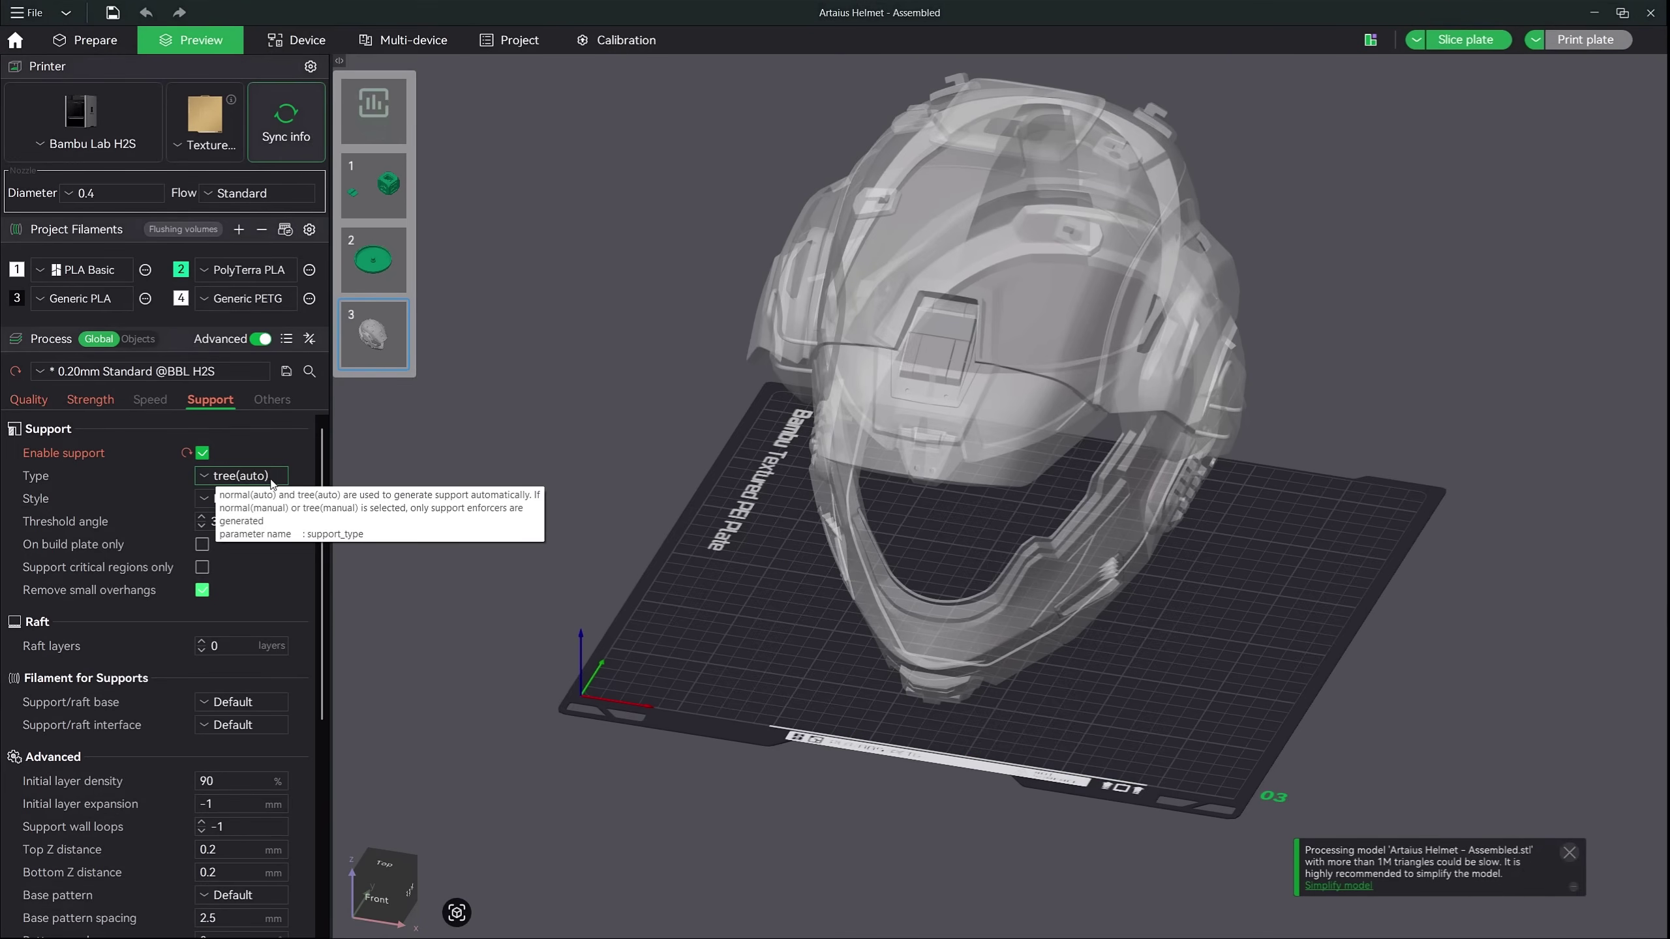
pyautogui.click(1466, 40)
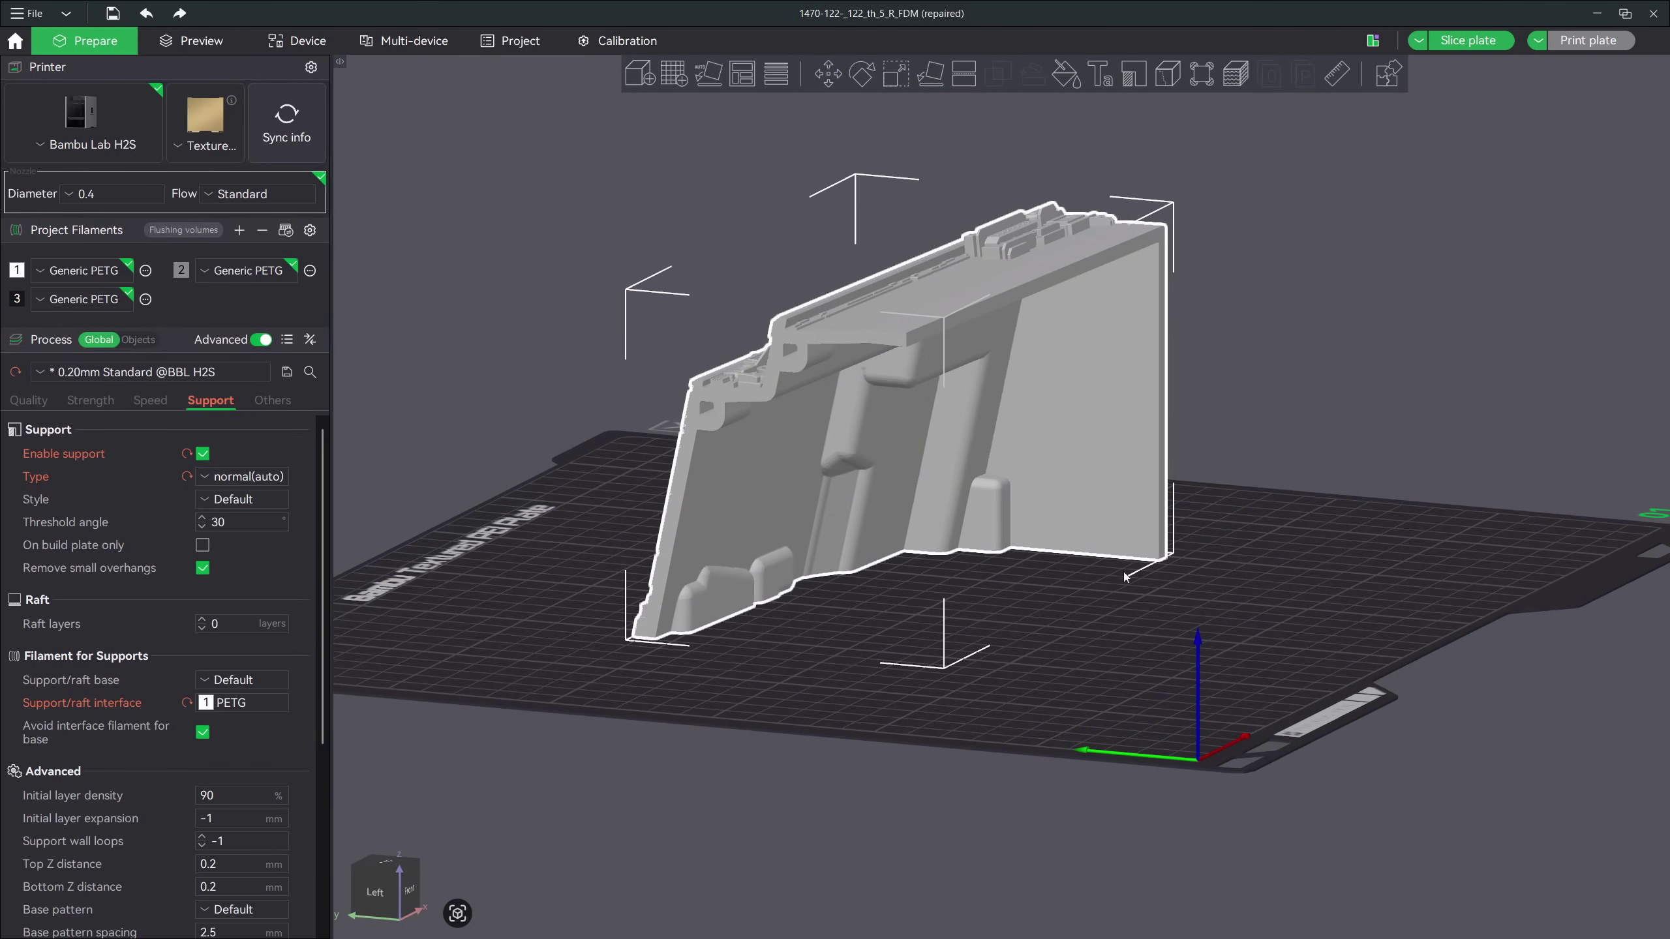
# Step: Slice the part's plate and inspect it from the left, back-left and front-left
pyautogui.click(1440, 42)
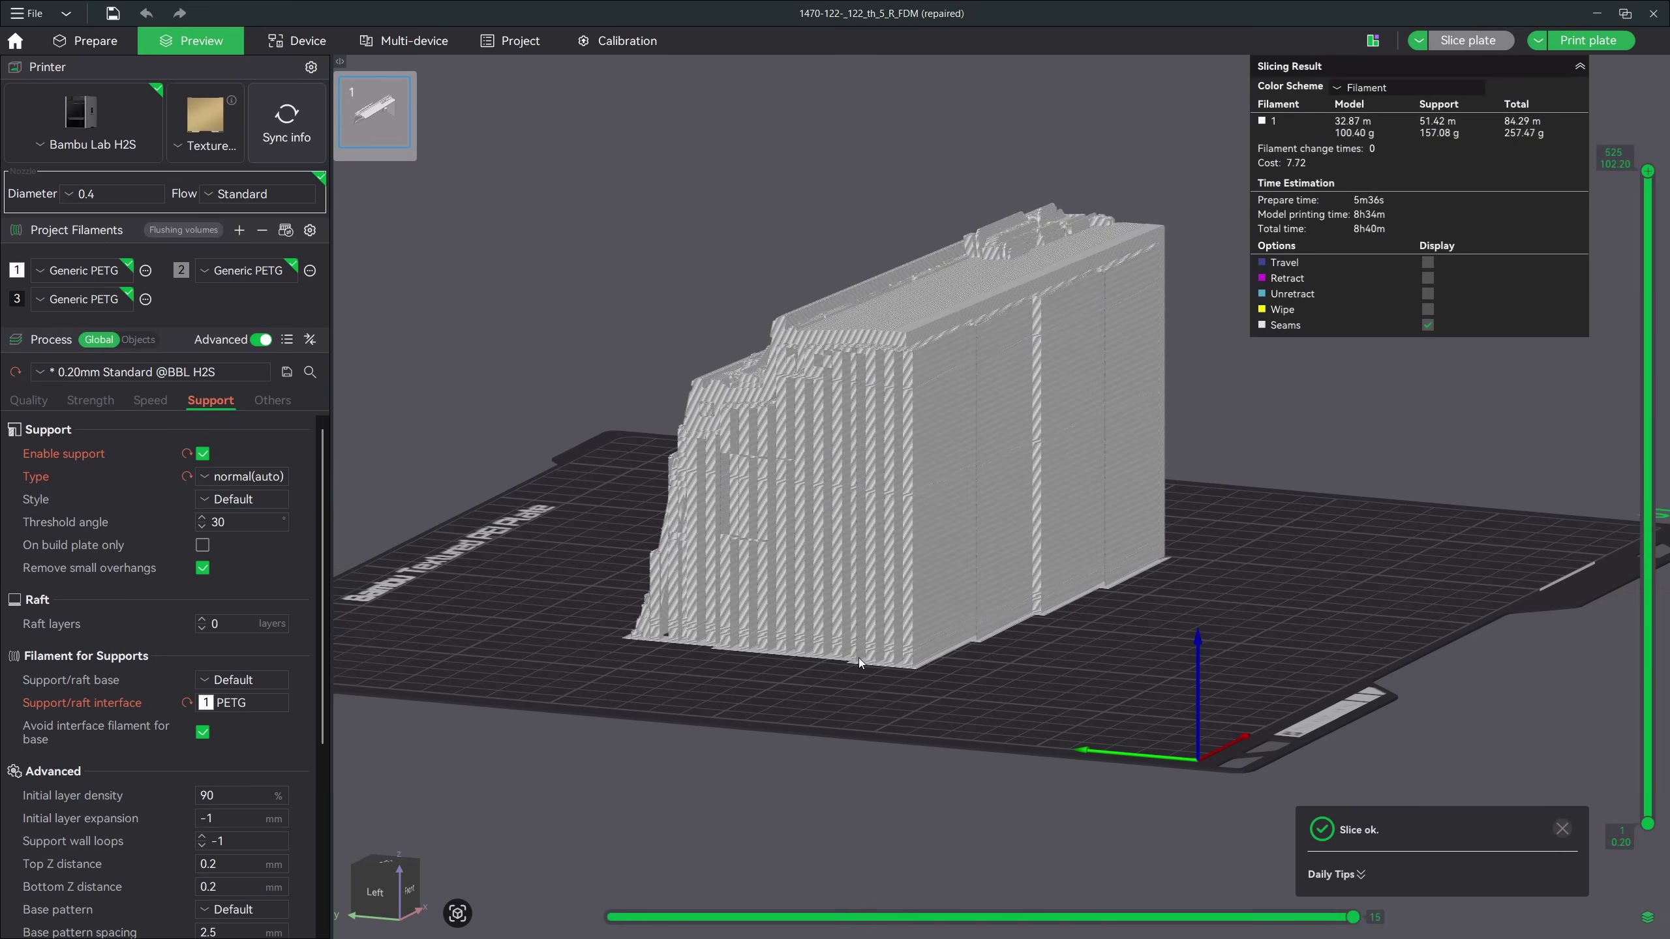
pyautogui.press('5')
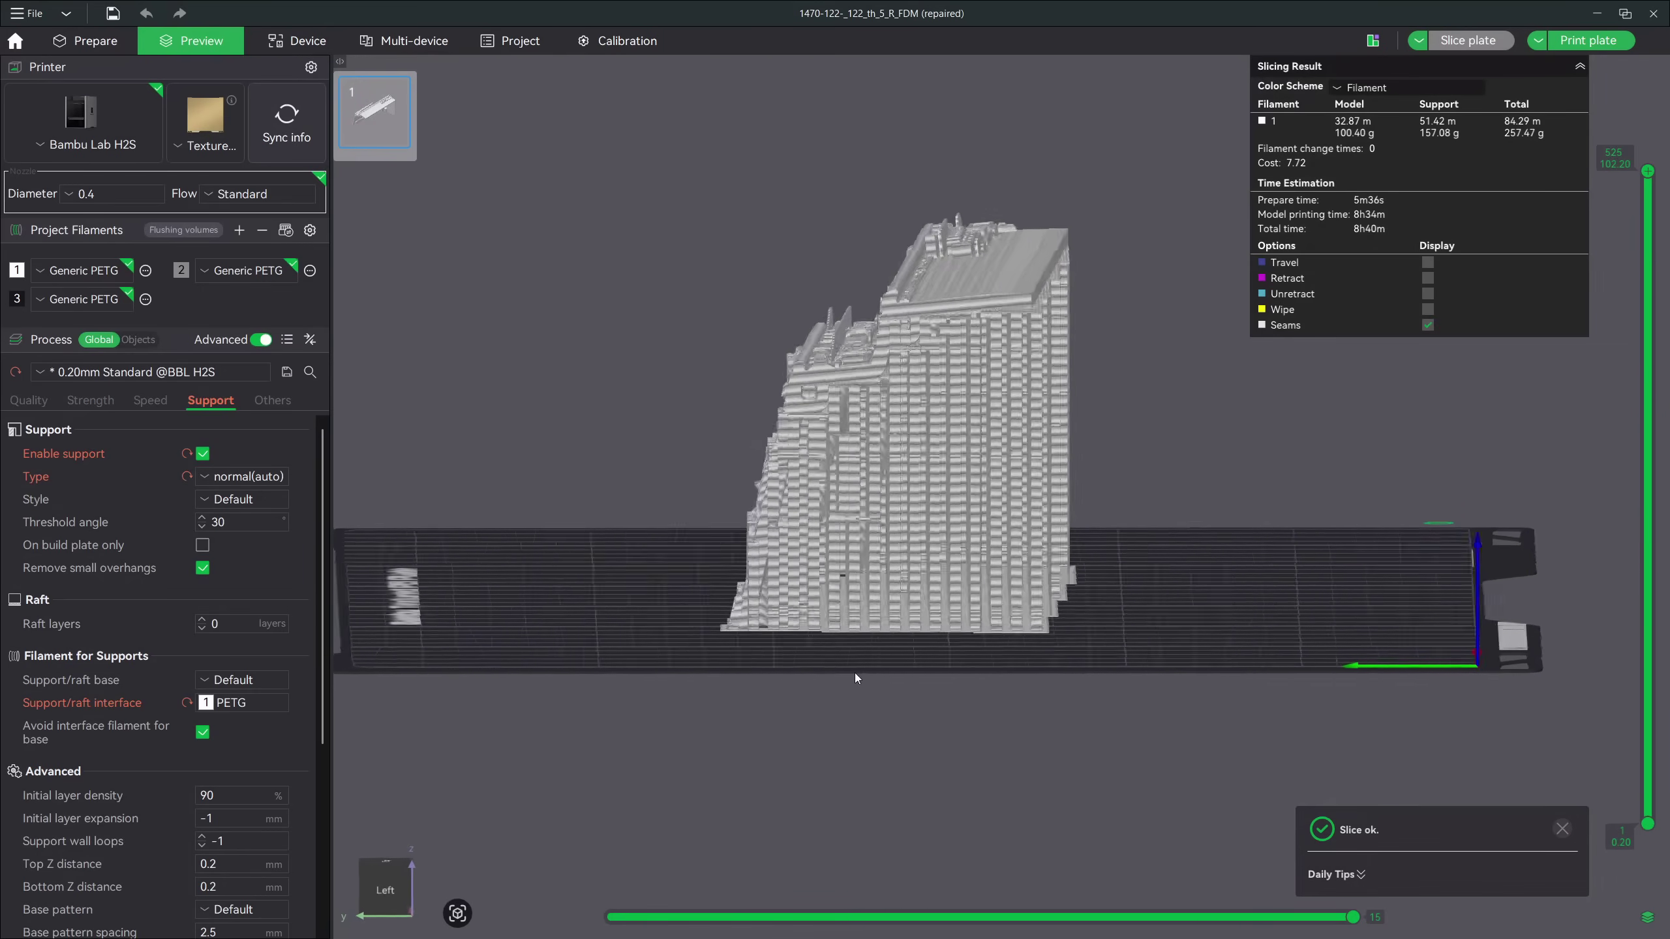
pyautogui.press('0')
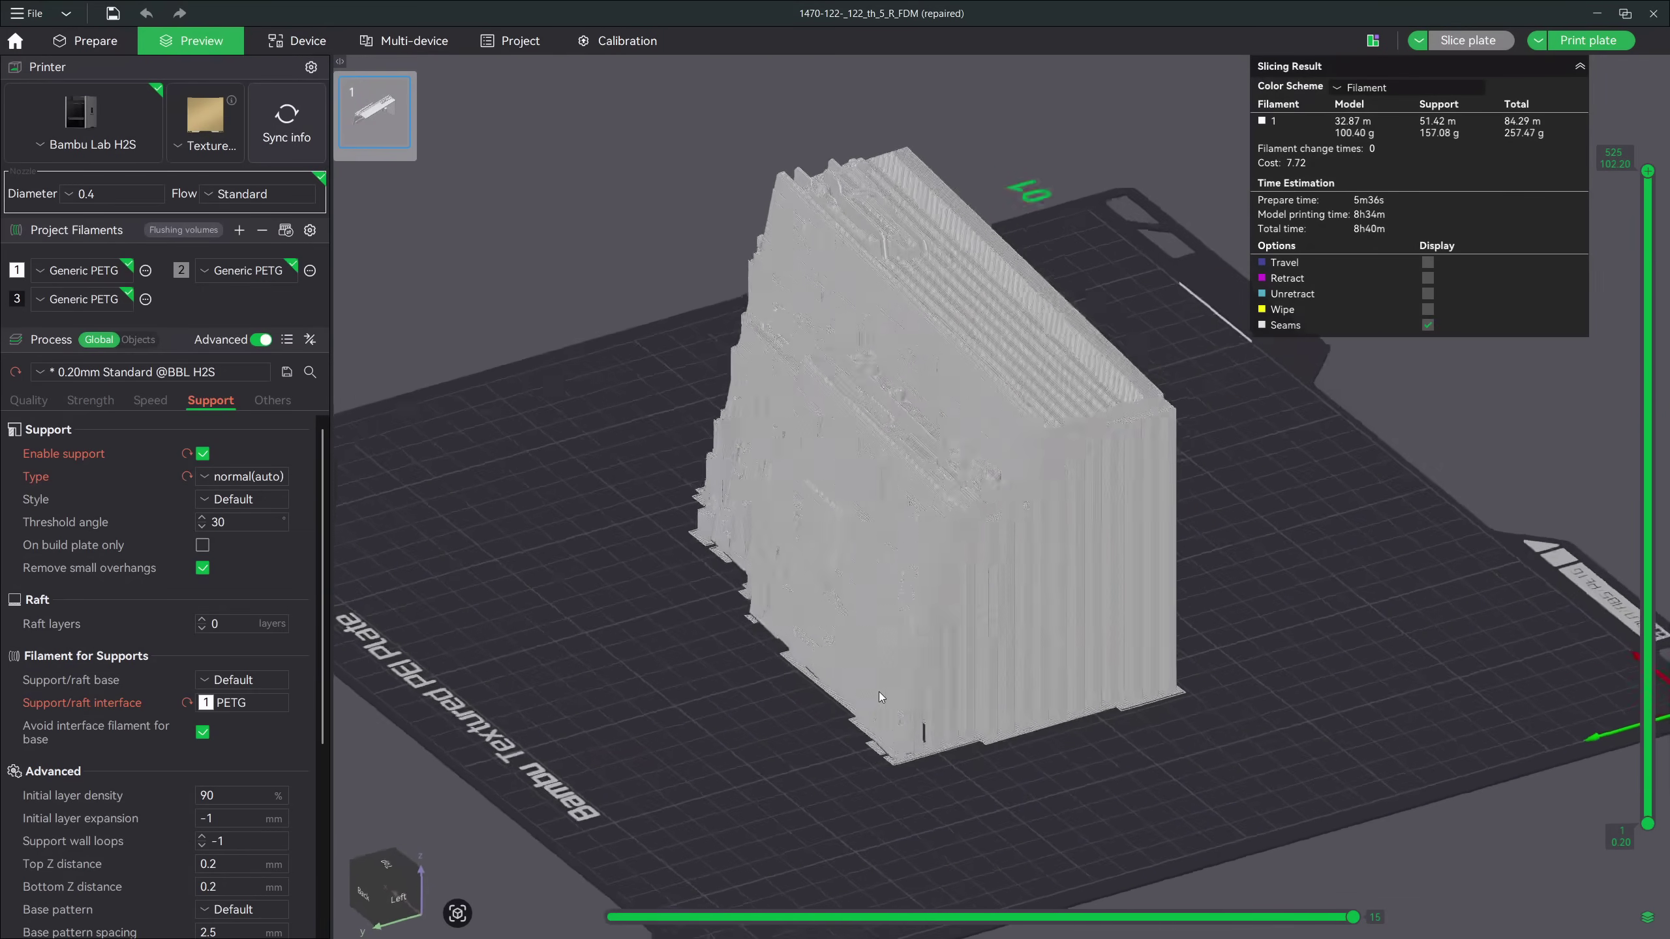
pyautogui.moveTo(880, 692); pyautogui.dragTo(818, 685)
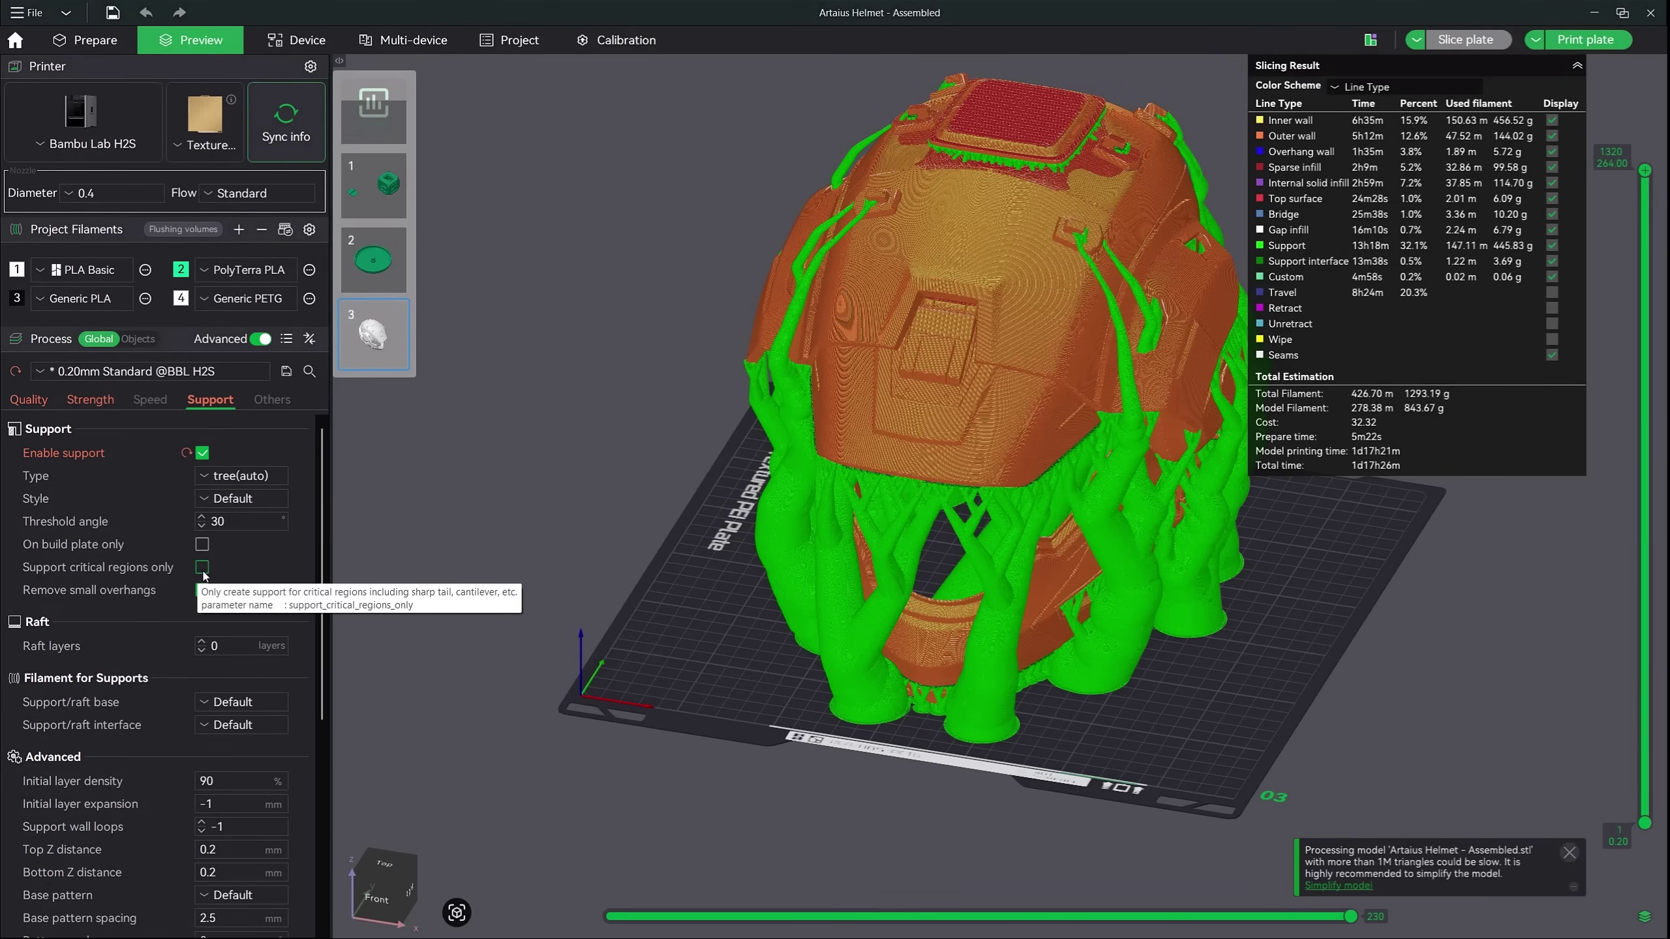
# Step: Restrict supports to critical regions only and re-slice, cutting support to 17.0% and 182.33 g
pyautogui.click(202, 568)
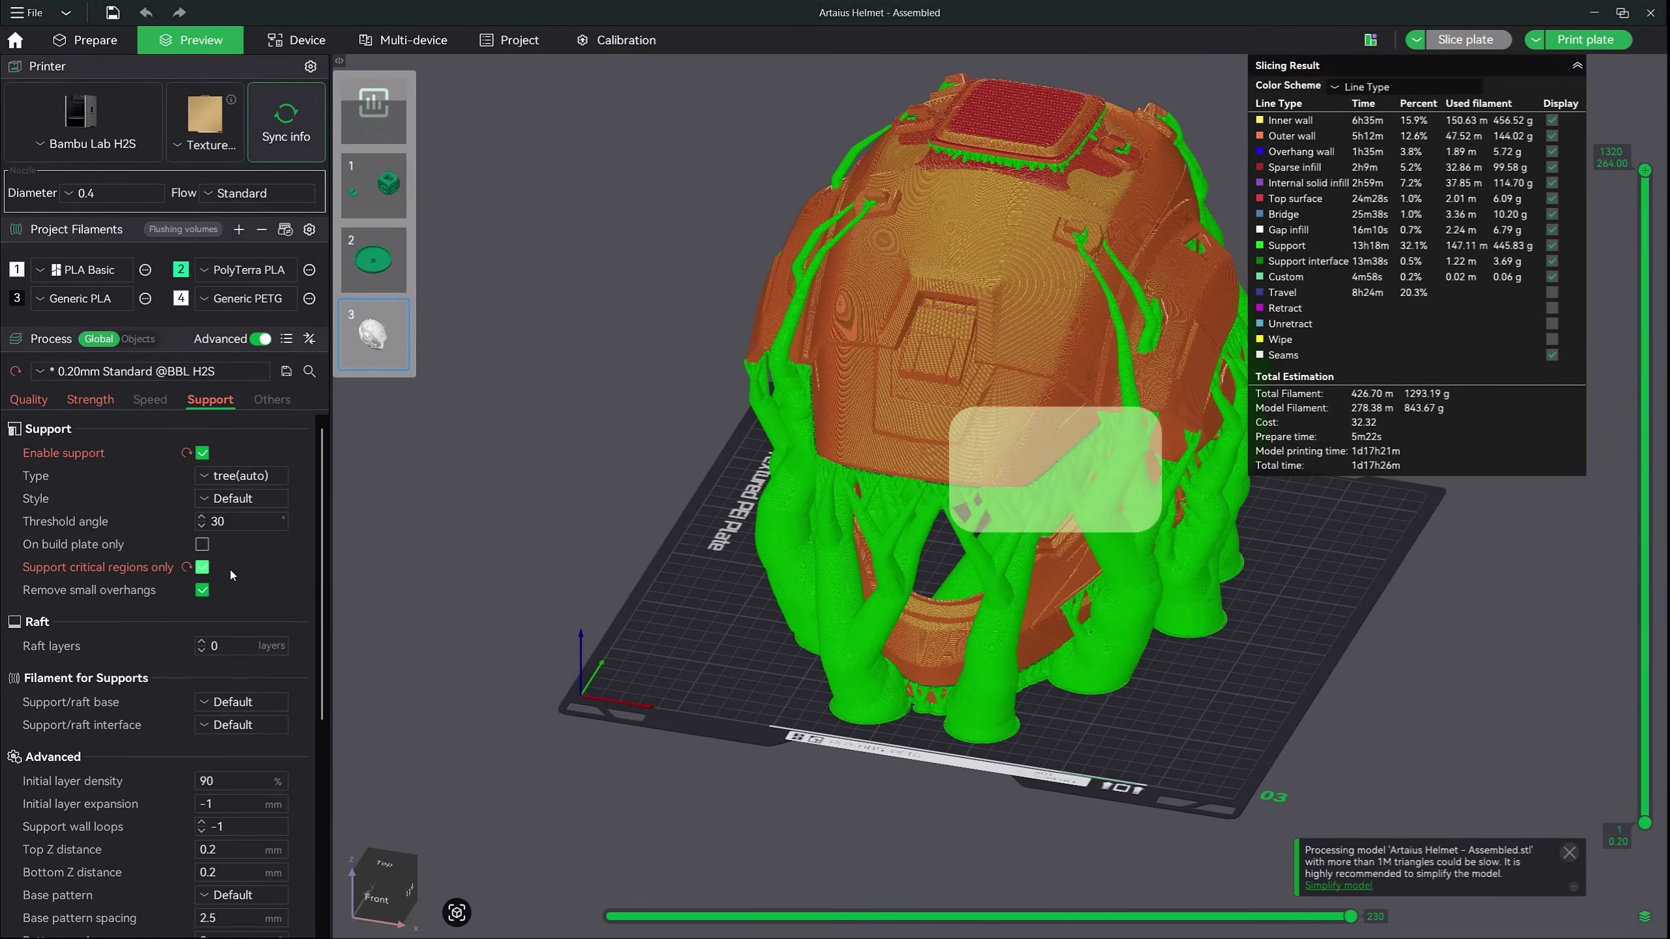
pyautogui.click(1480, 40)
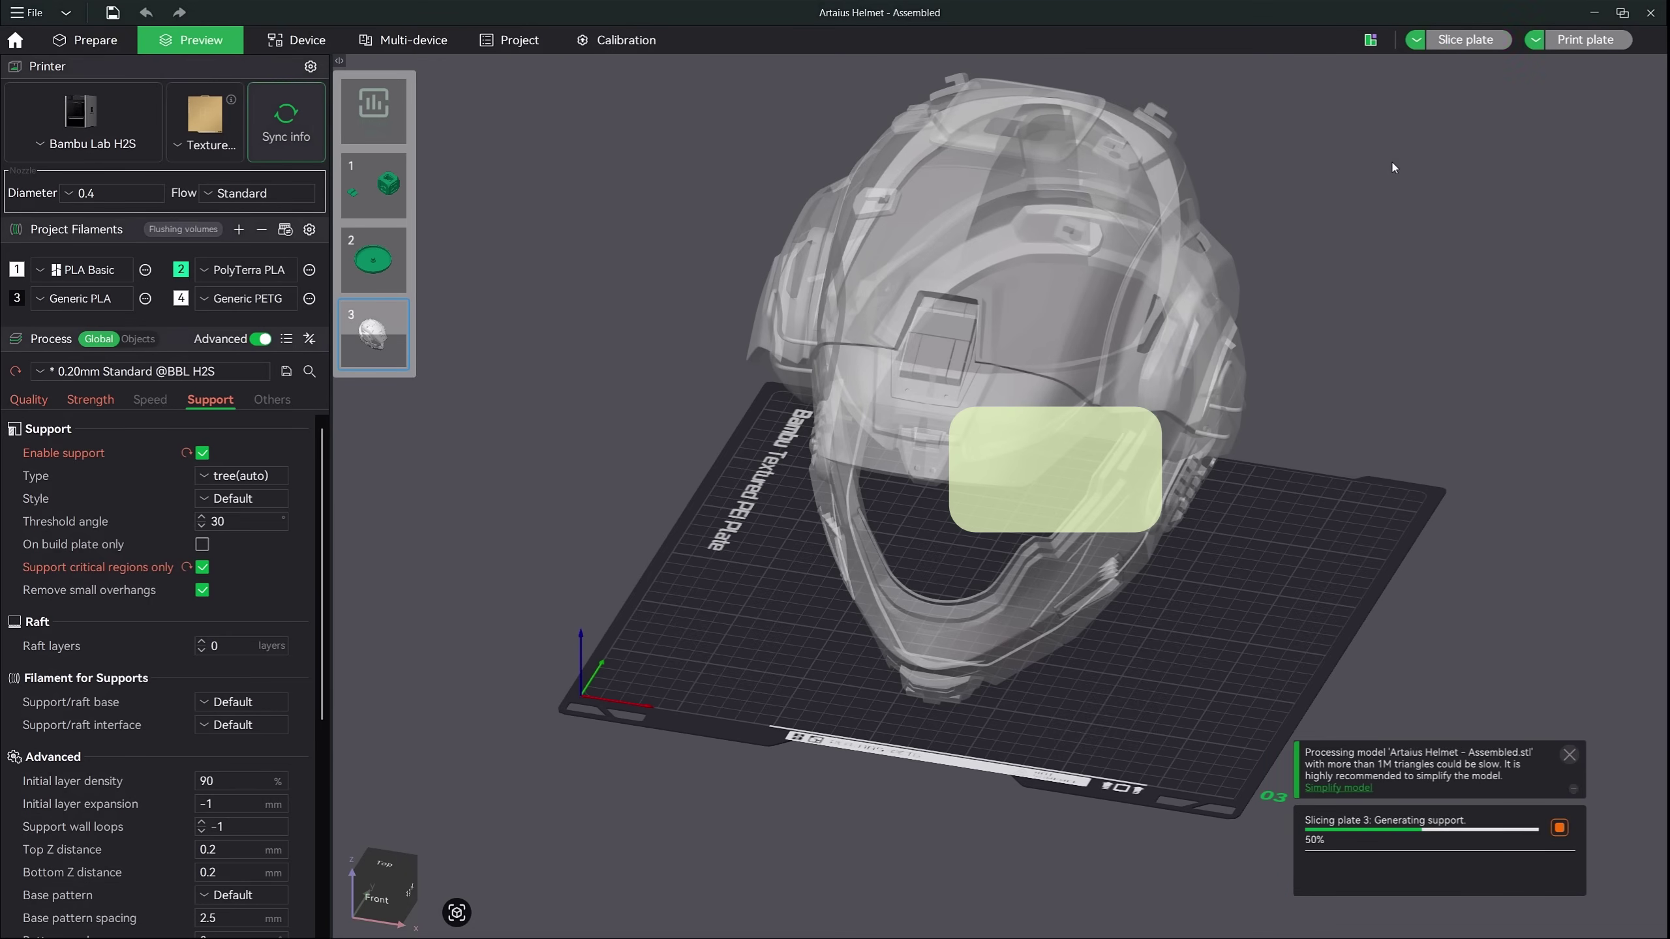
pyautogui.moveTo(1174, 305); pyautogui.dragTo(1021, 97)
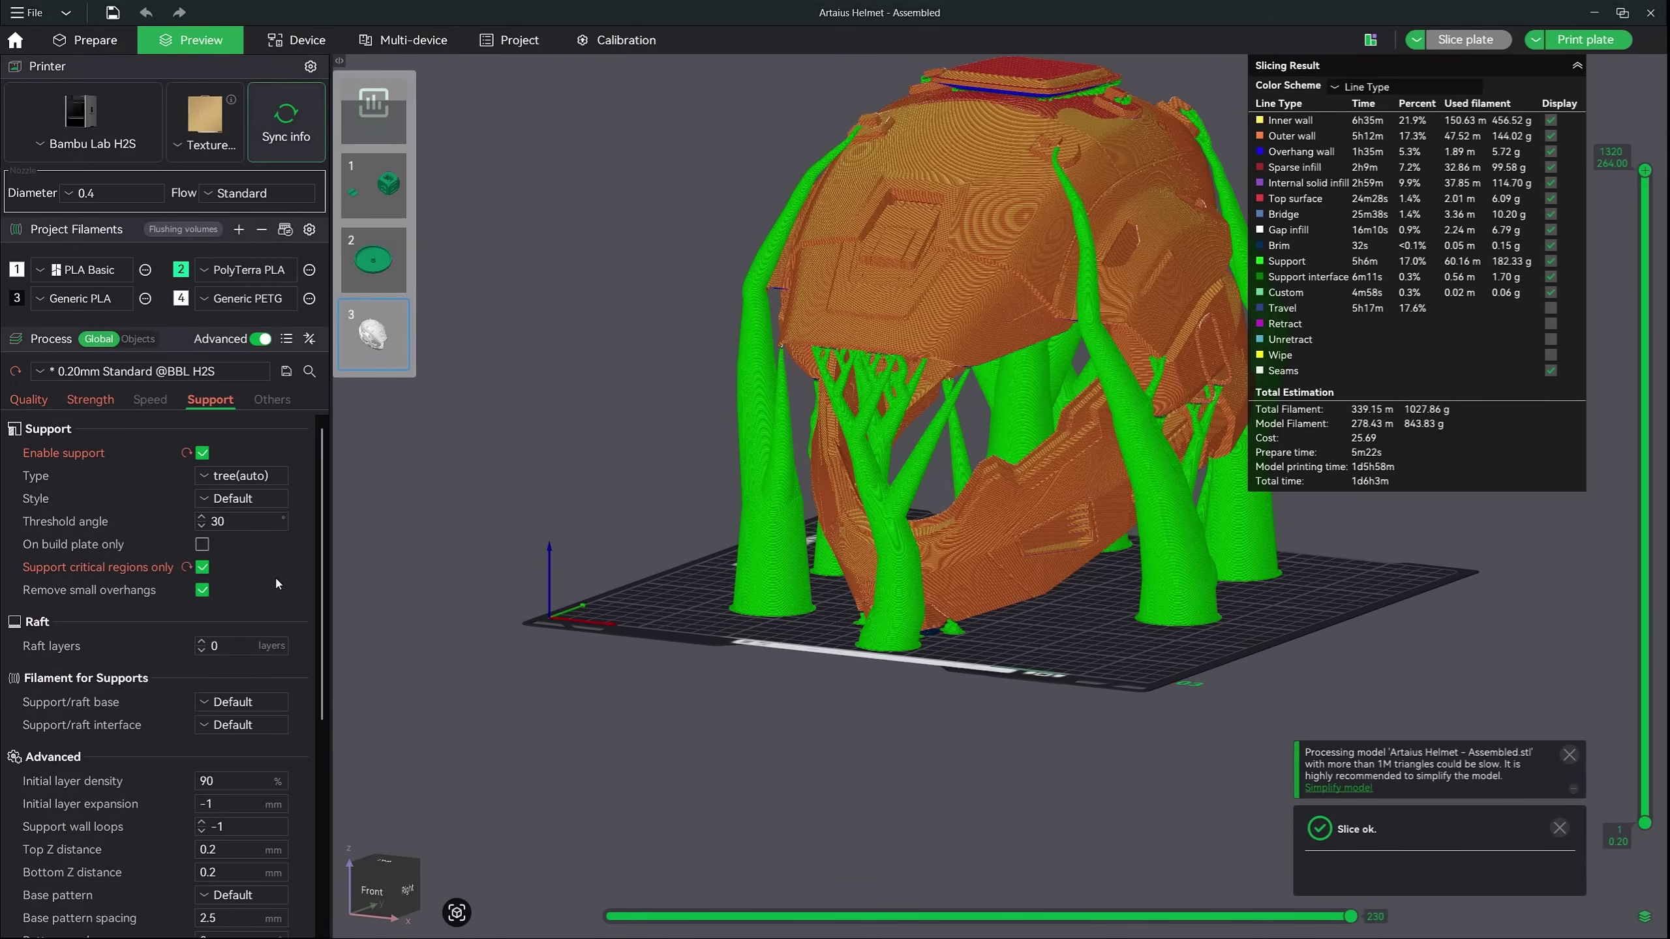
pyautogui.scroll(-3, 240, 598)
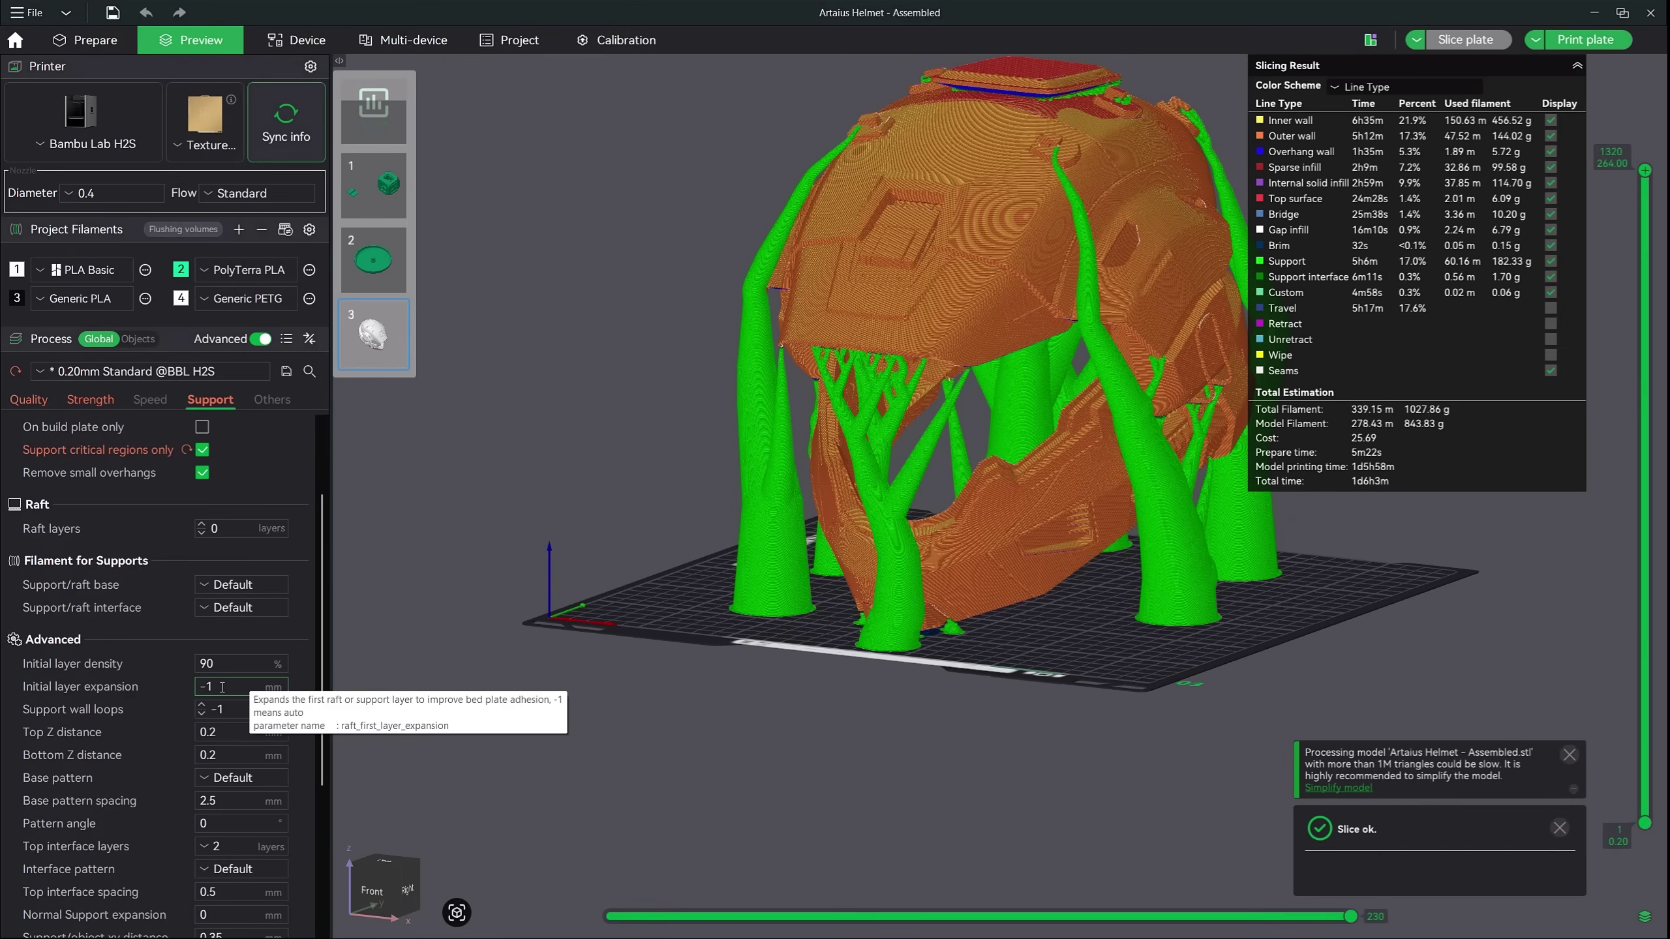
# Step: Enter 10 mm as the support initial layer expansion
pyautogui.doubleClick(222, 687)
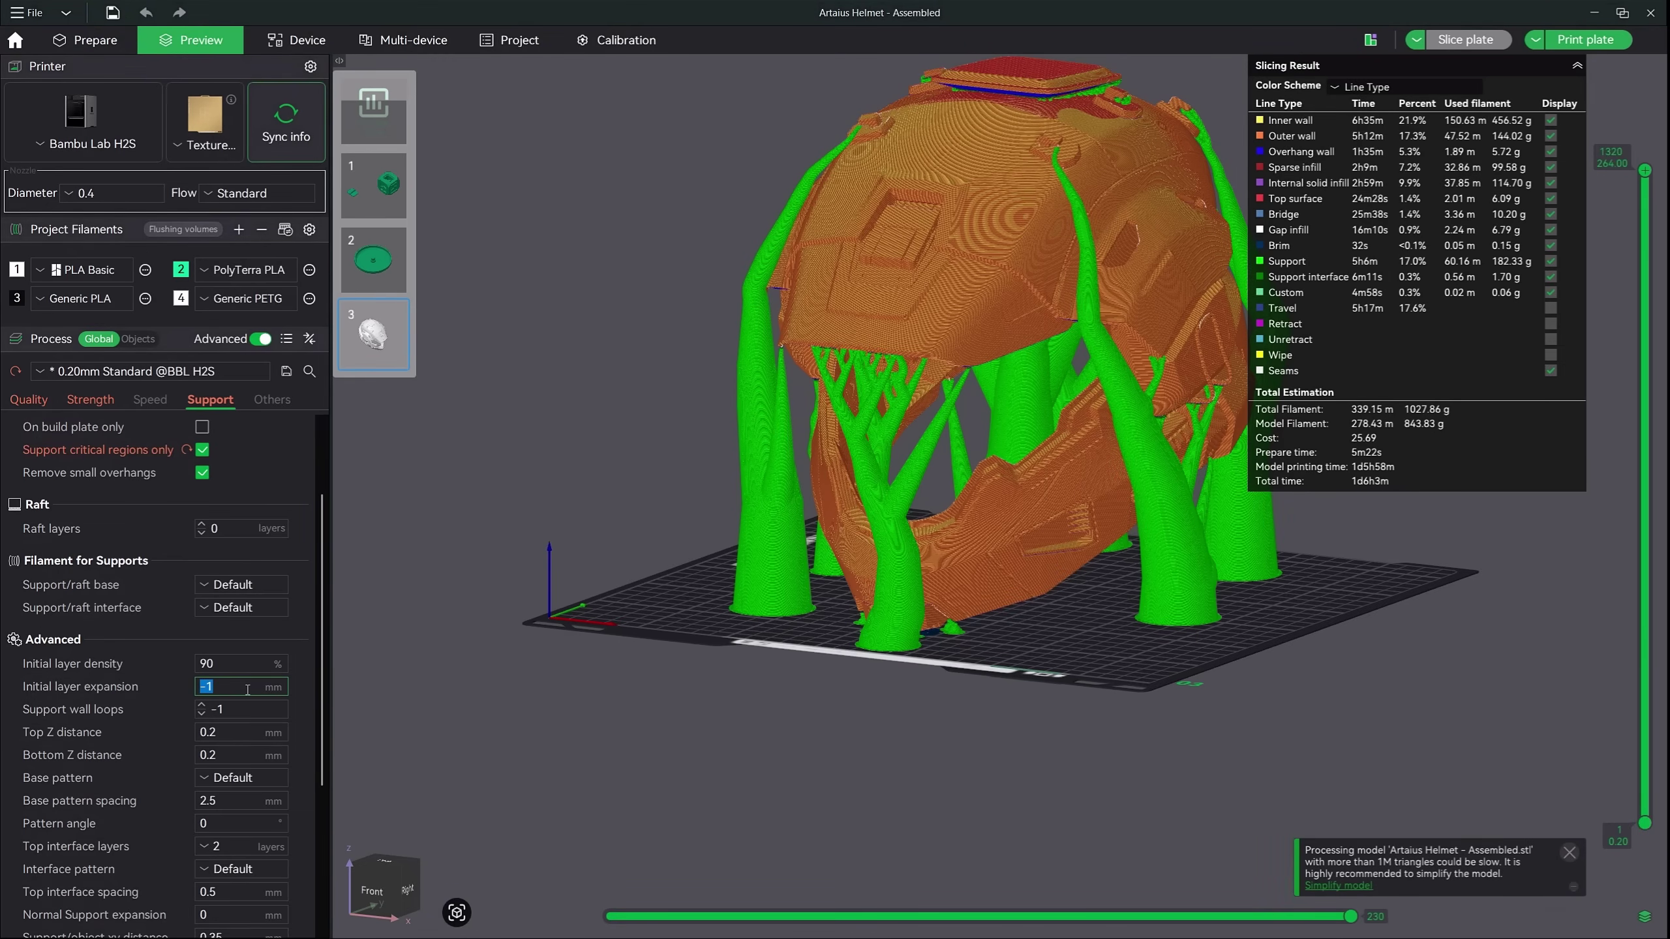
pyautogui.write('10')
pyautogui.moveTo(1041, 635); pyautogui.dragTo(1047, 663)
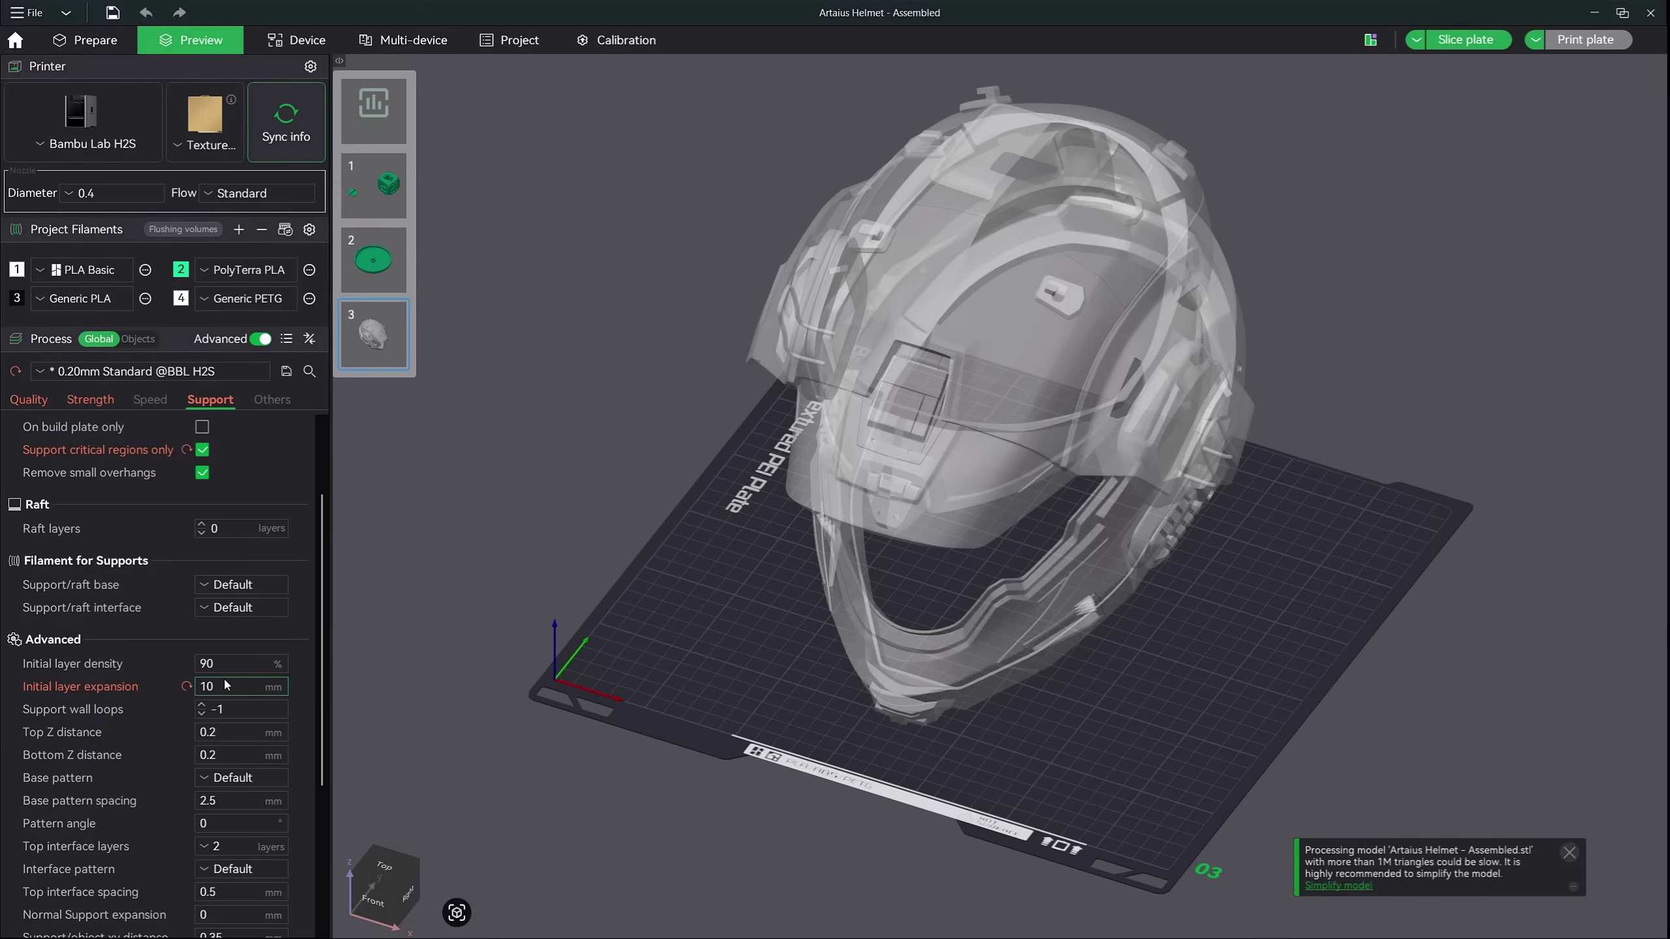
# Step: Re-slice the helmet, giving flared-base supports at 17.3% and 184.63 g, total 1d6h10m
pyautogui.click(1483, 38)
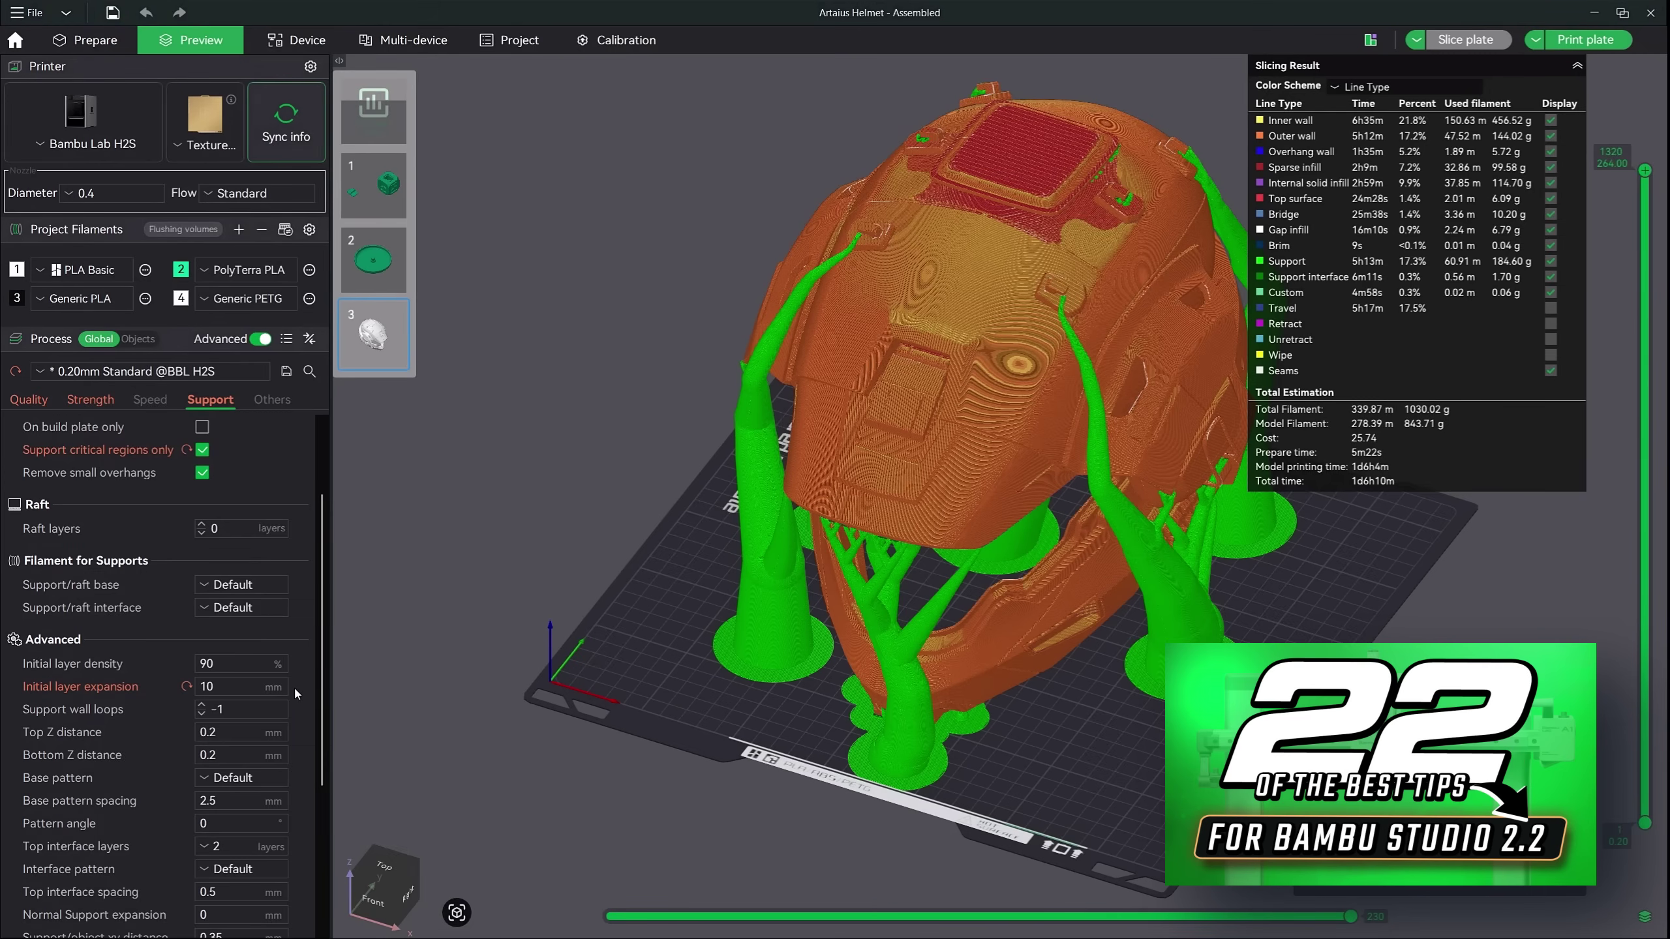
pyautogui.scroll(-4, 293, 687)
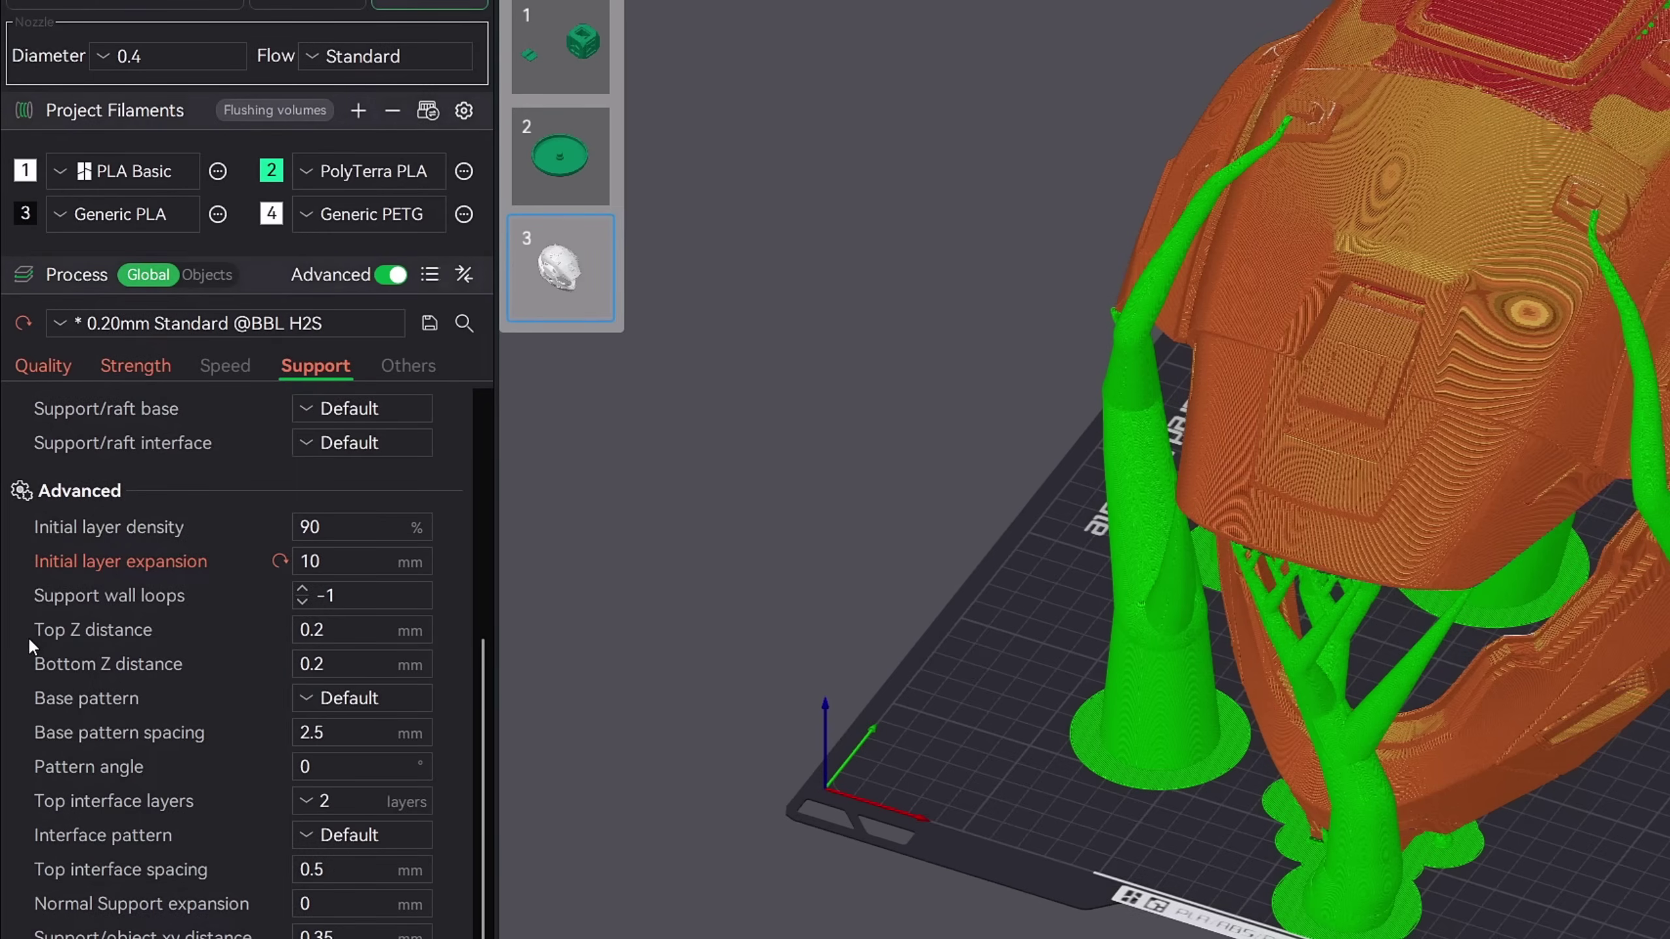
# Step: Raise the support Top Z distance to 0.23 mm
pyautogui.moveTo(72, 639)
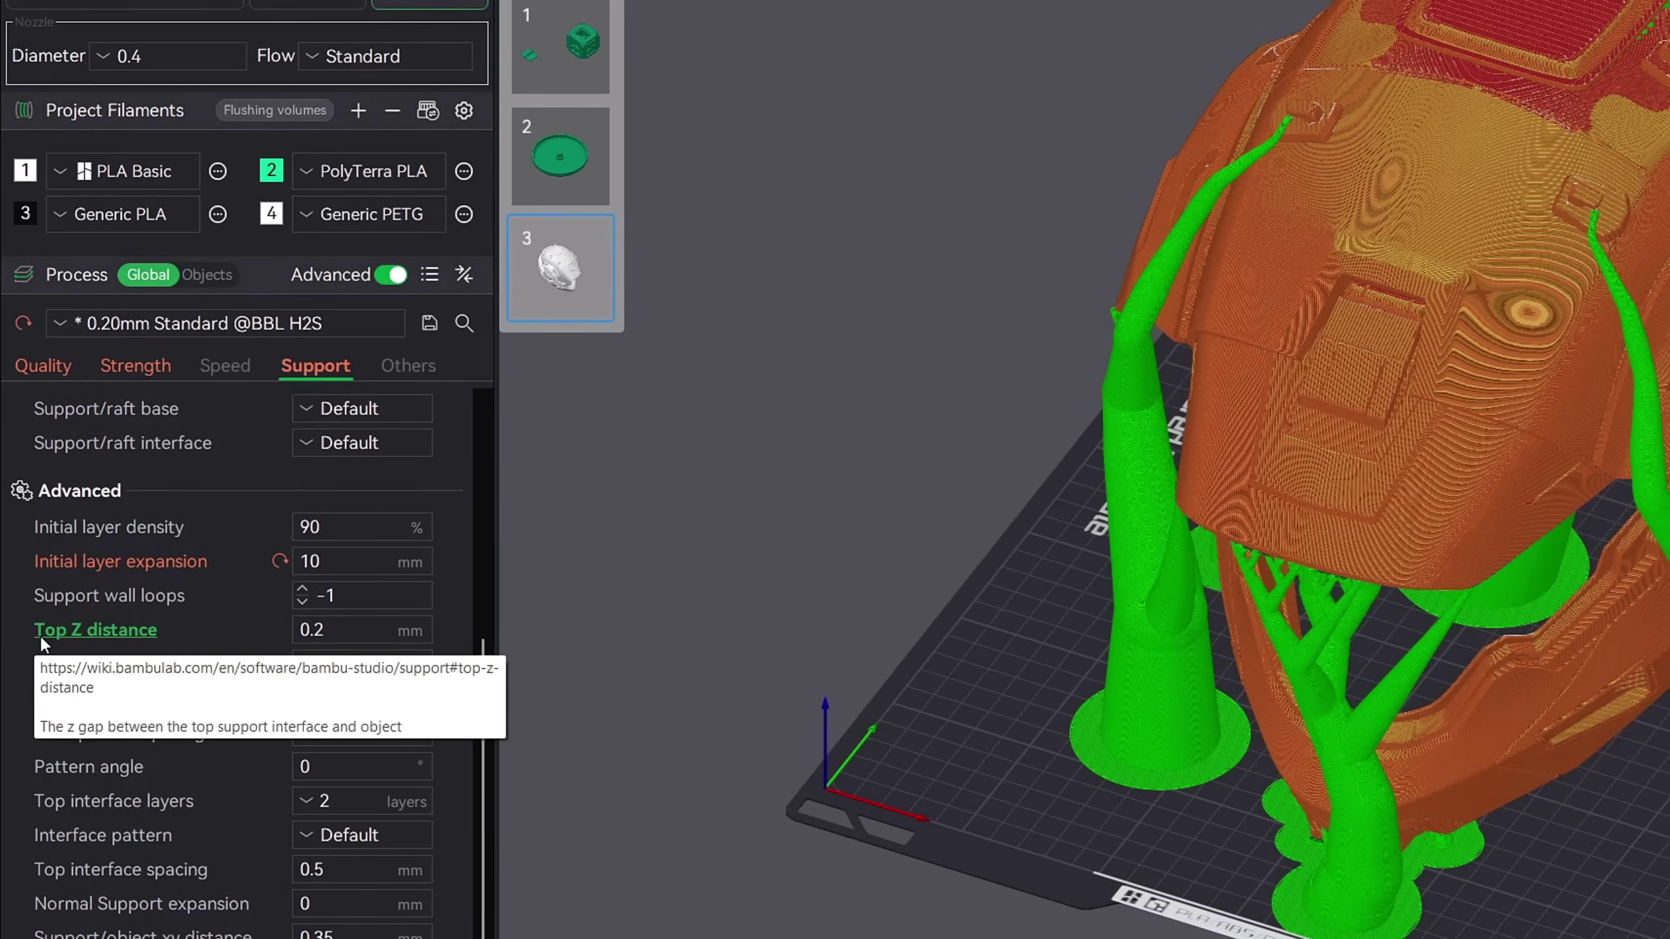
pyautogui.click(342, 634)
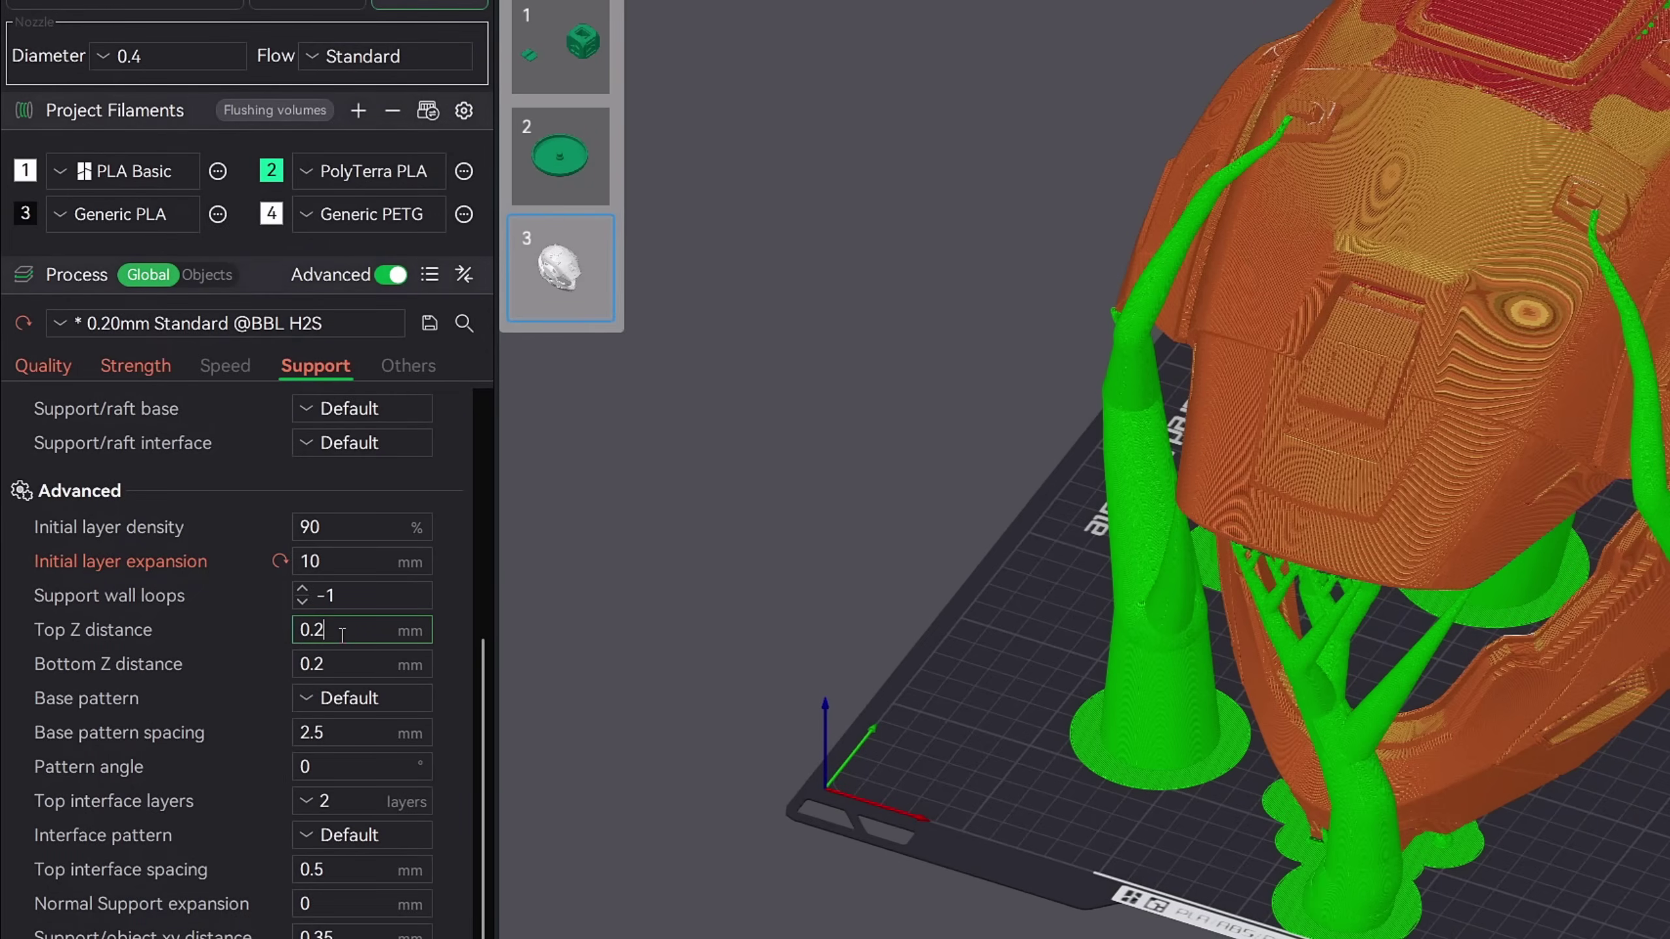
pyautogui.write('3')
pyautogui.click(451, 643)
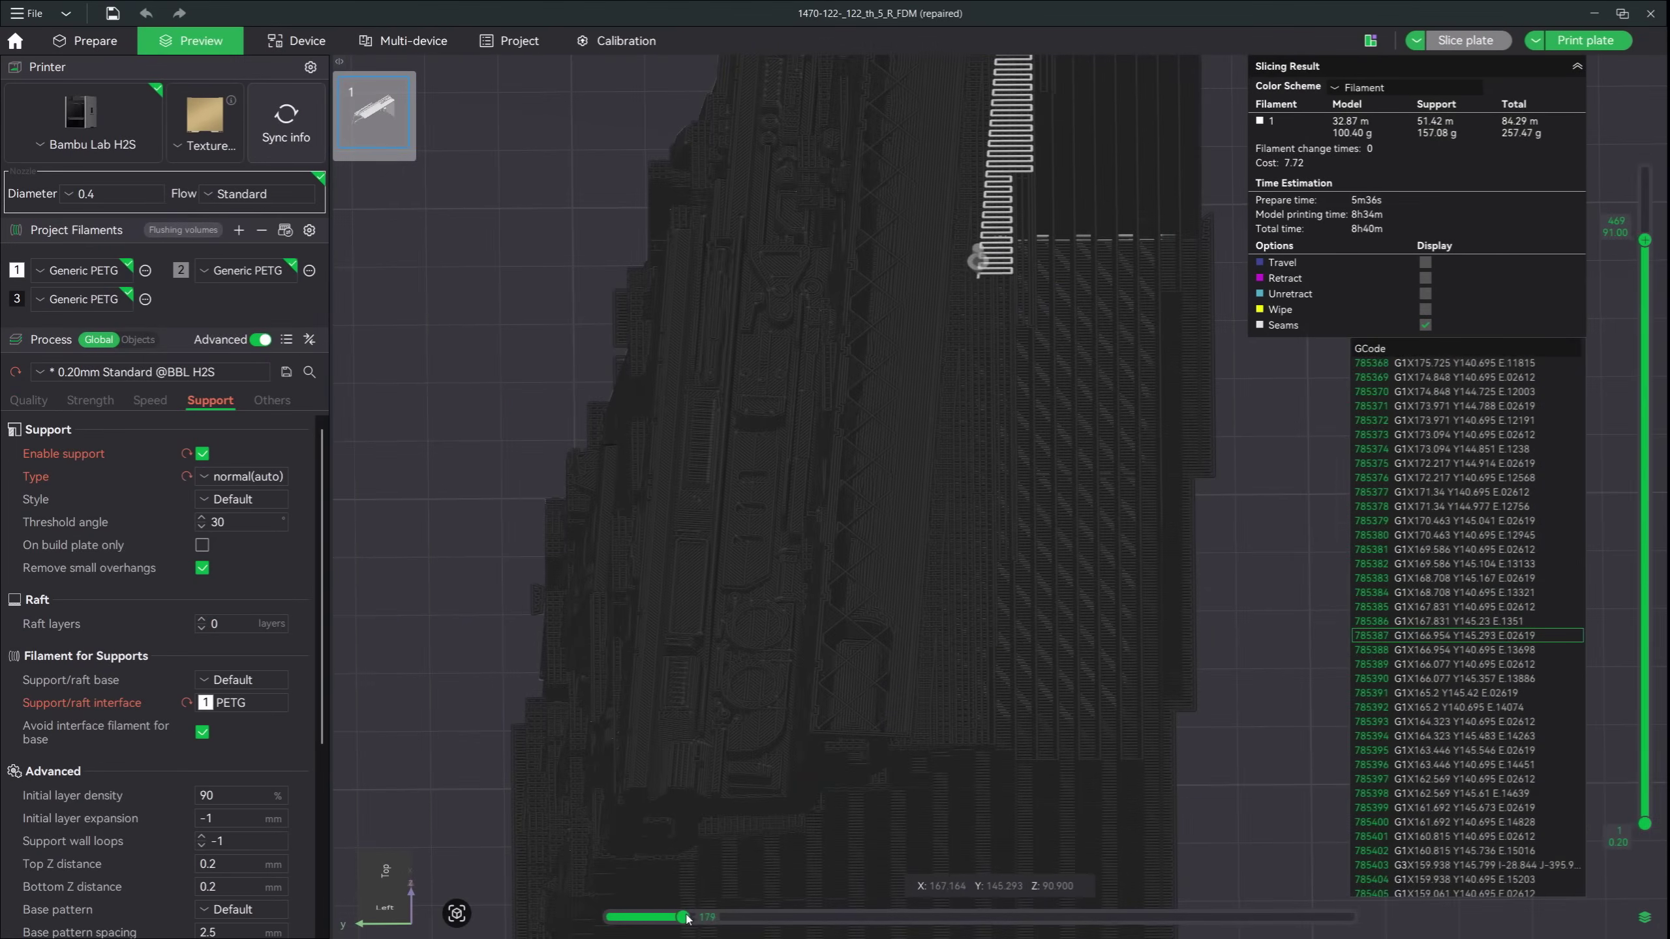
pyautogui.moveTo(717, 918); pyautogui.dragTo(927, 926)
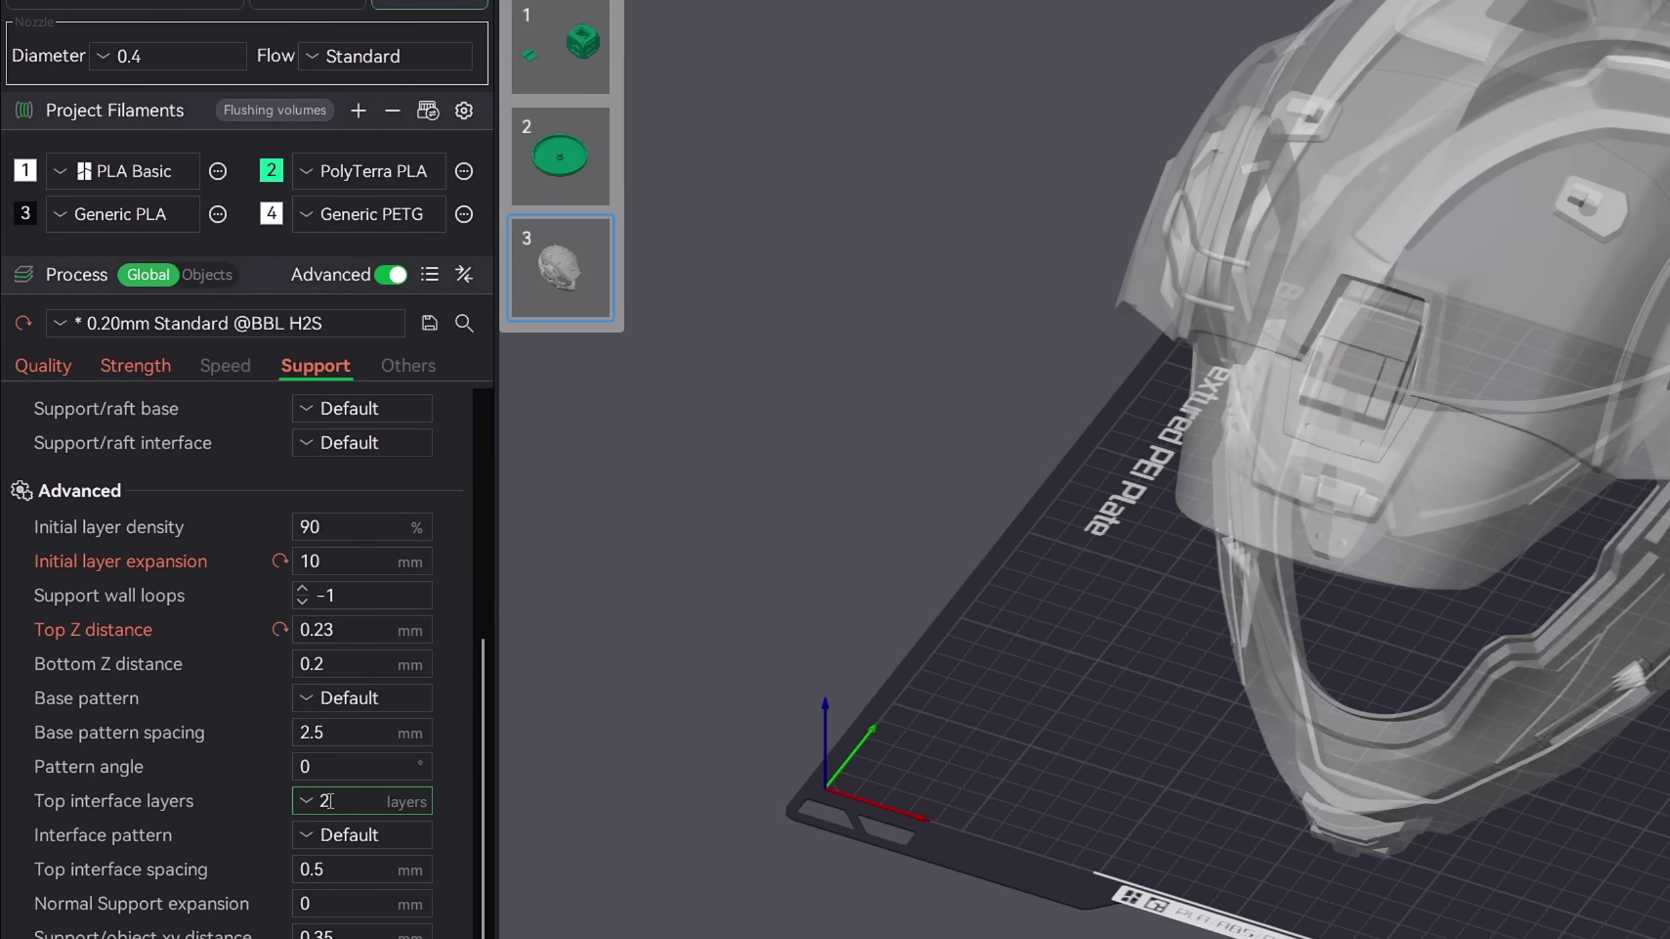
# Step: Set the top interface layers to 3
pyautogui.click(305, 801)
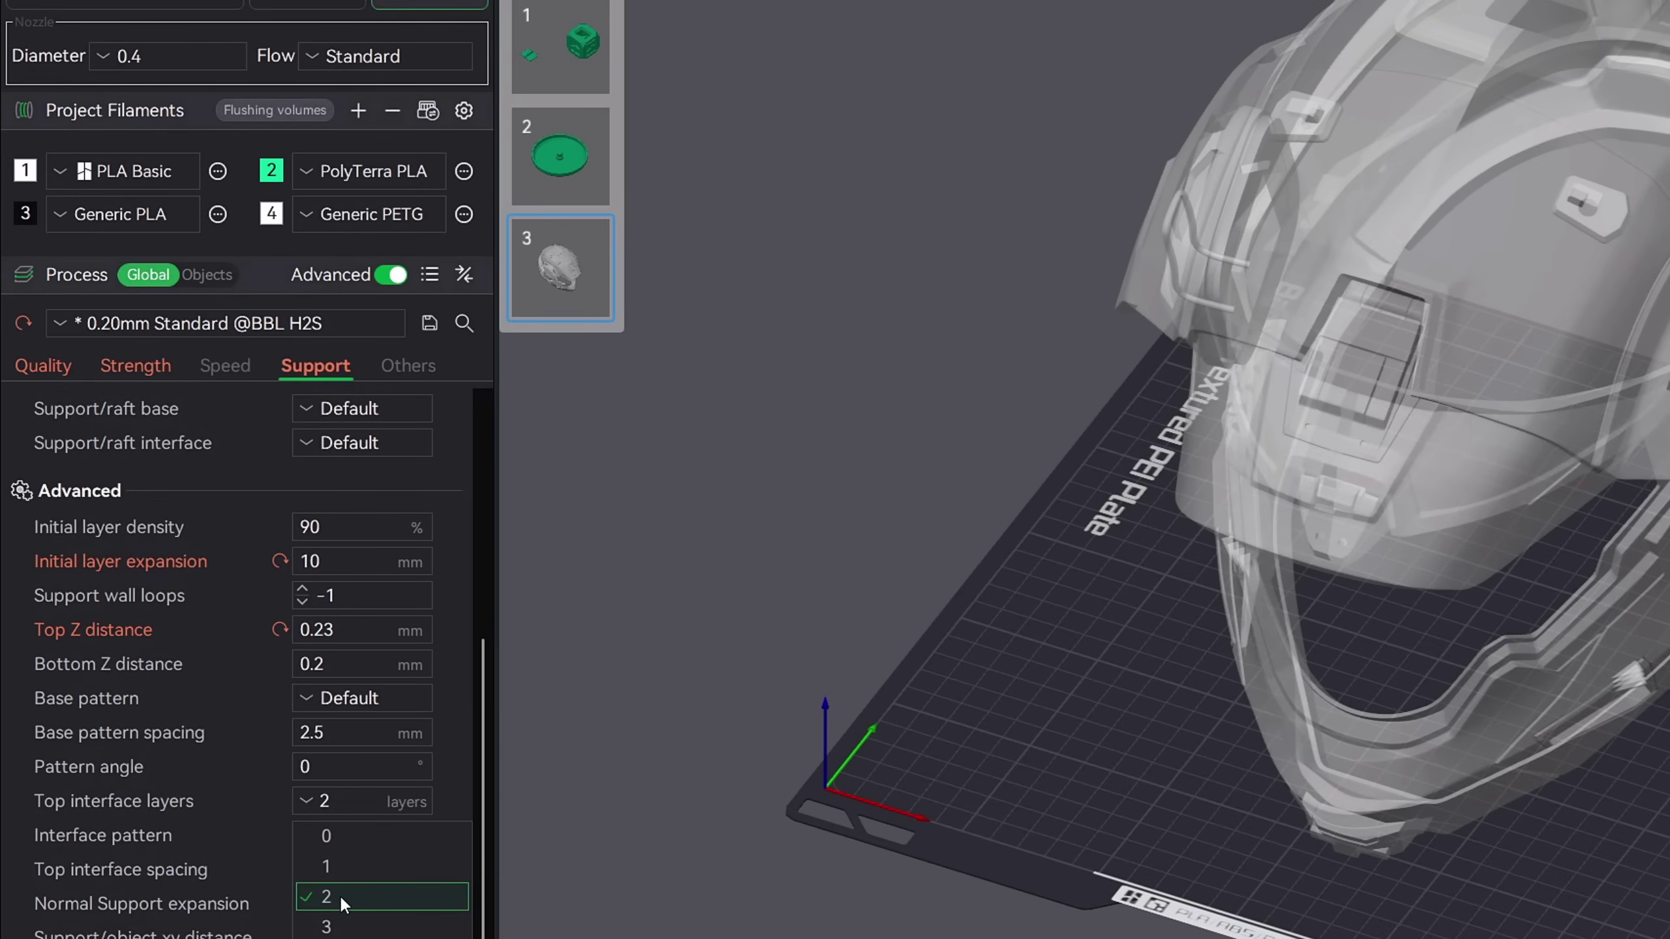
pyautogui.click(365, 931)
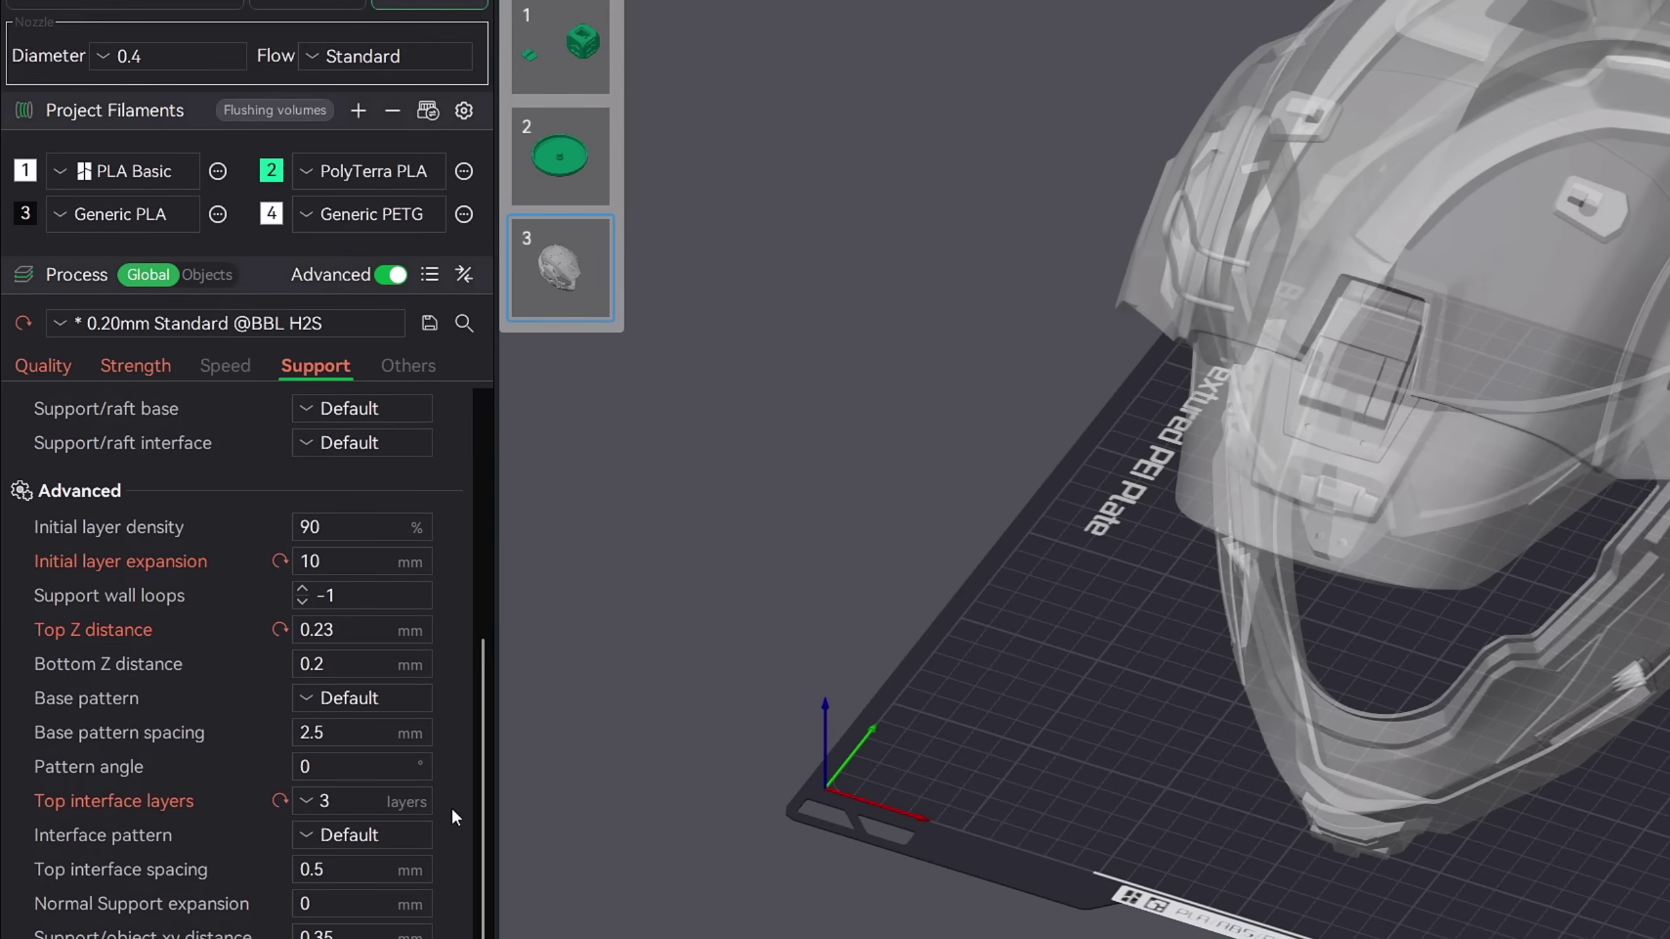
pyautogui.scroll(1, 451, 806)
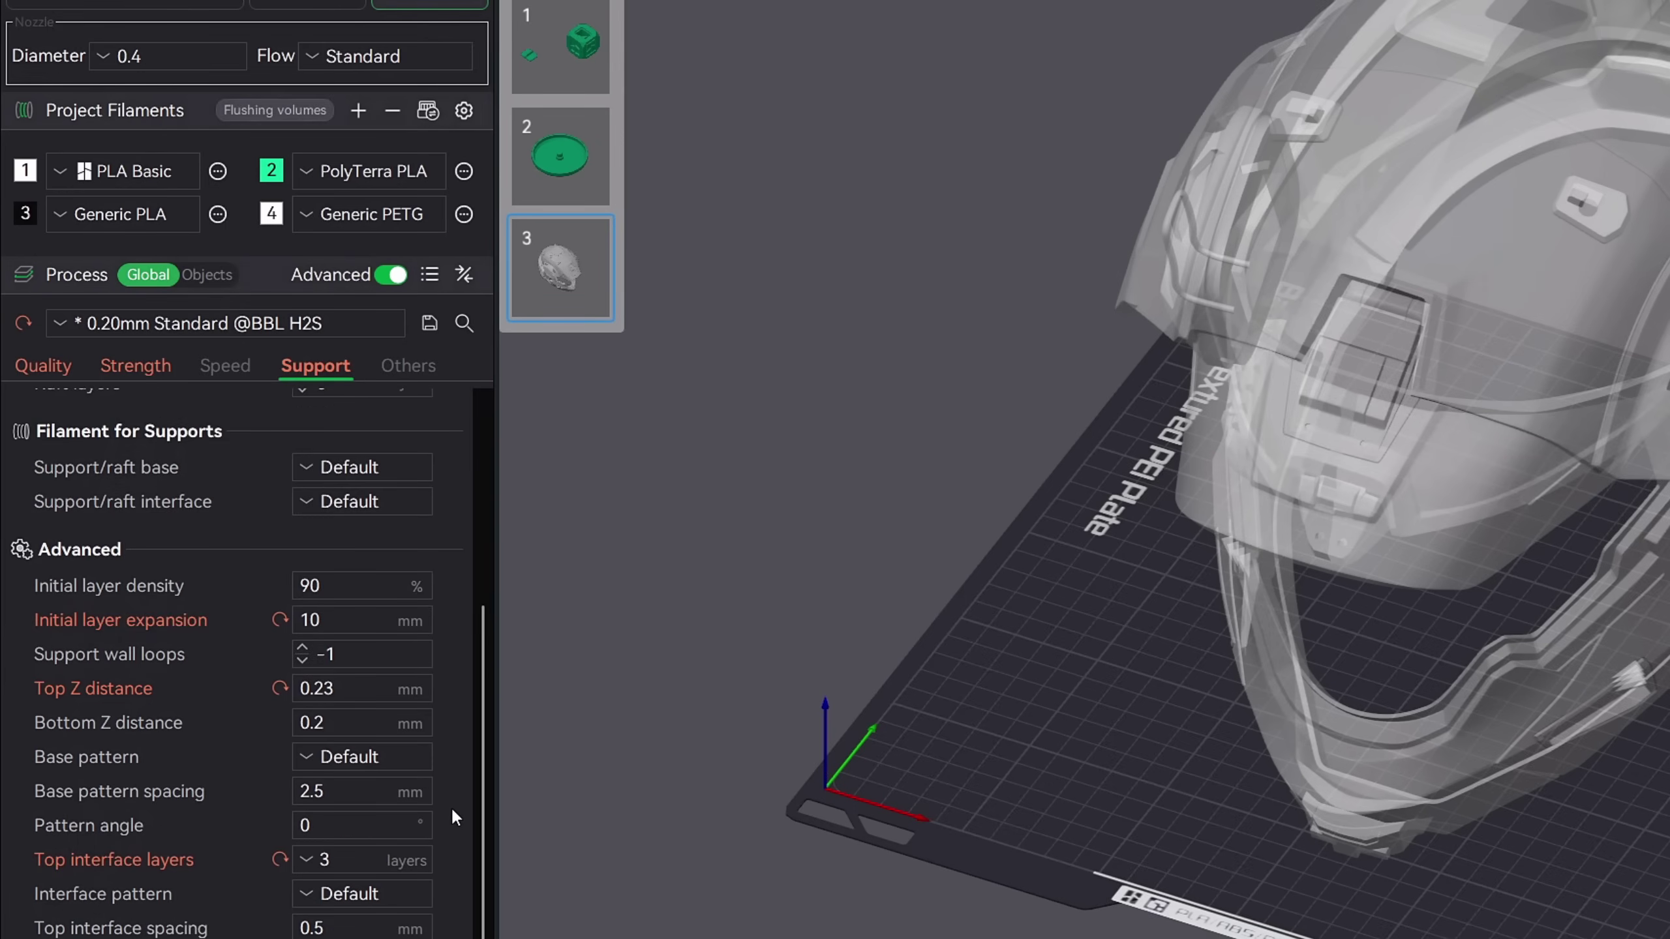
pyautogui.scroll(2, 454, 816)
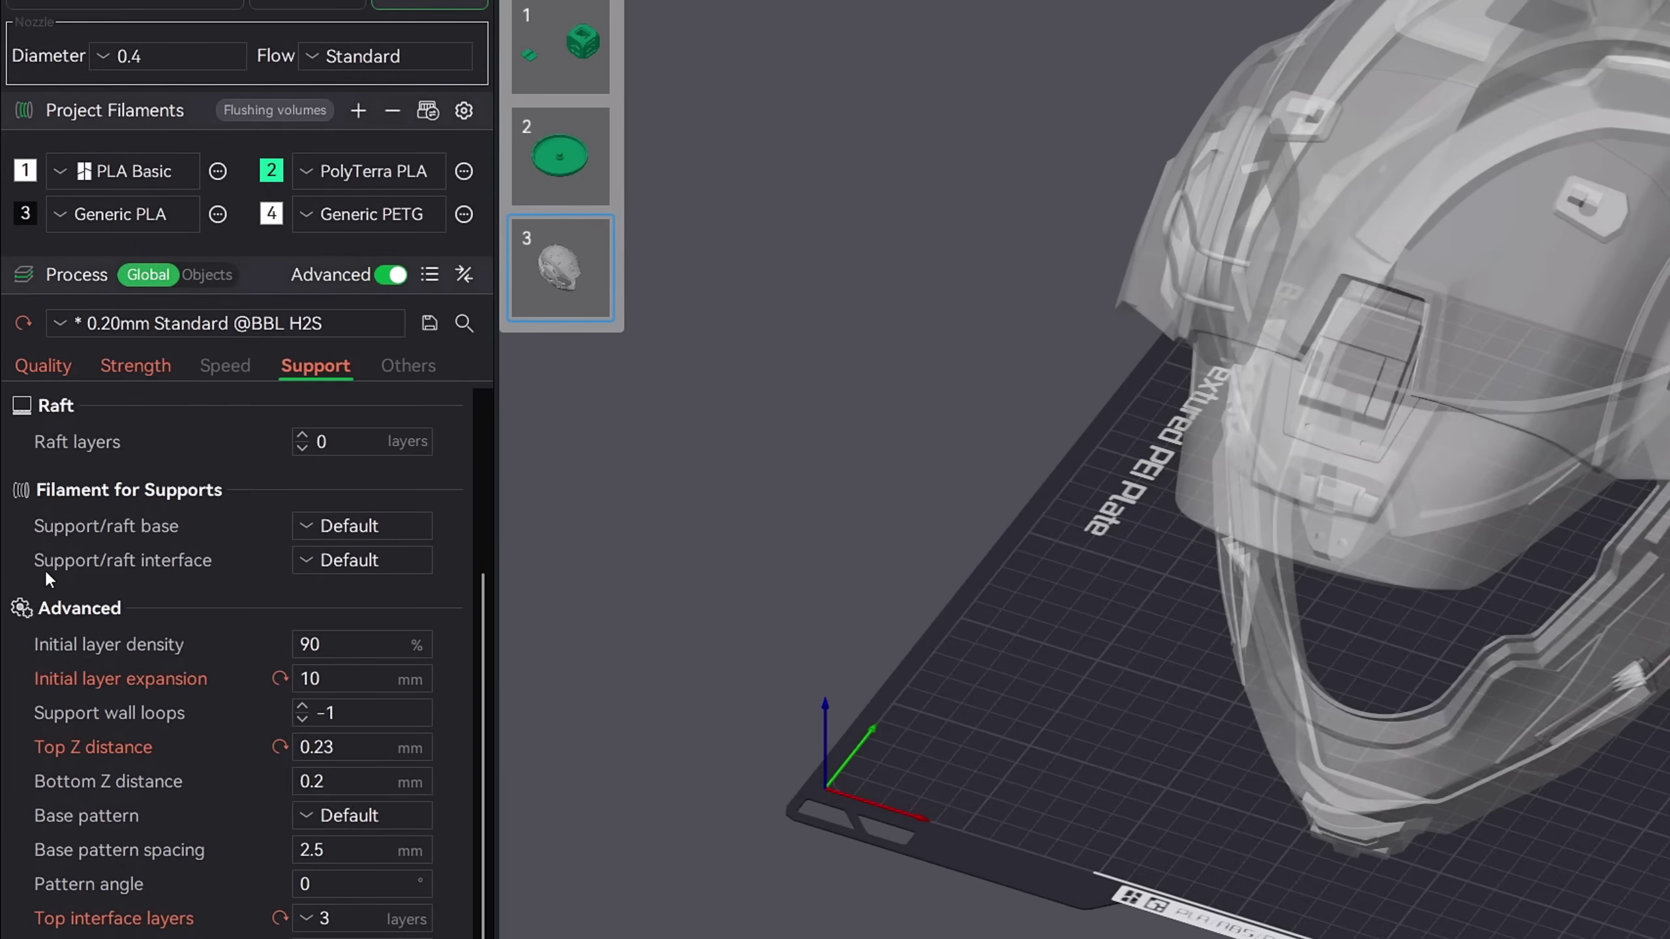
# Step: Set the support/raft interface filament to 4 PETG and accept the suggested 0 top Z distance
pyautogui.click(384, 567)
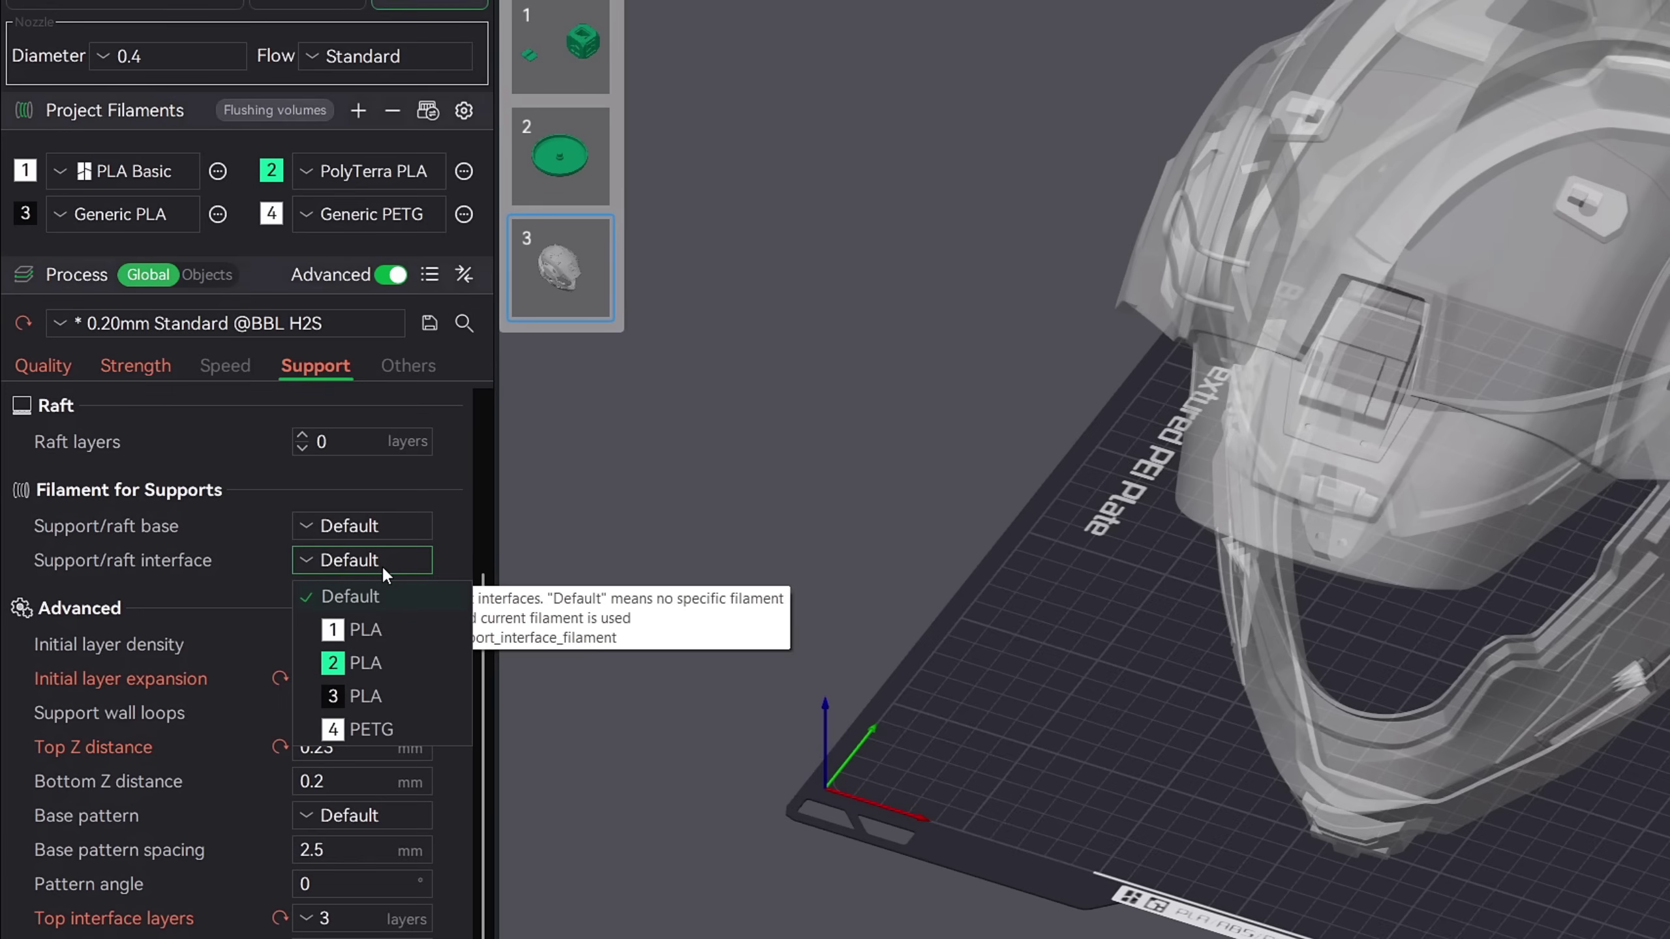
pyautogui.click(364, 632)
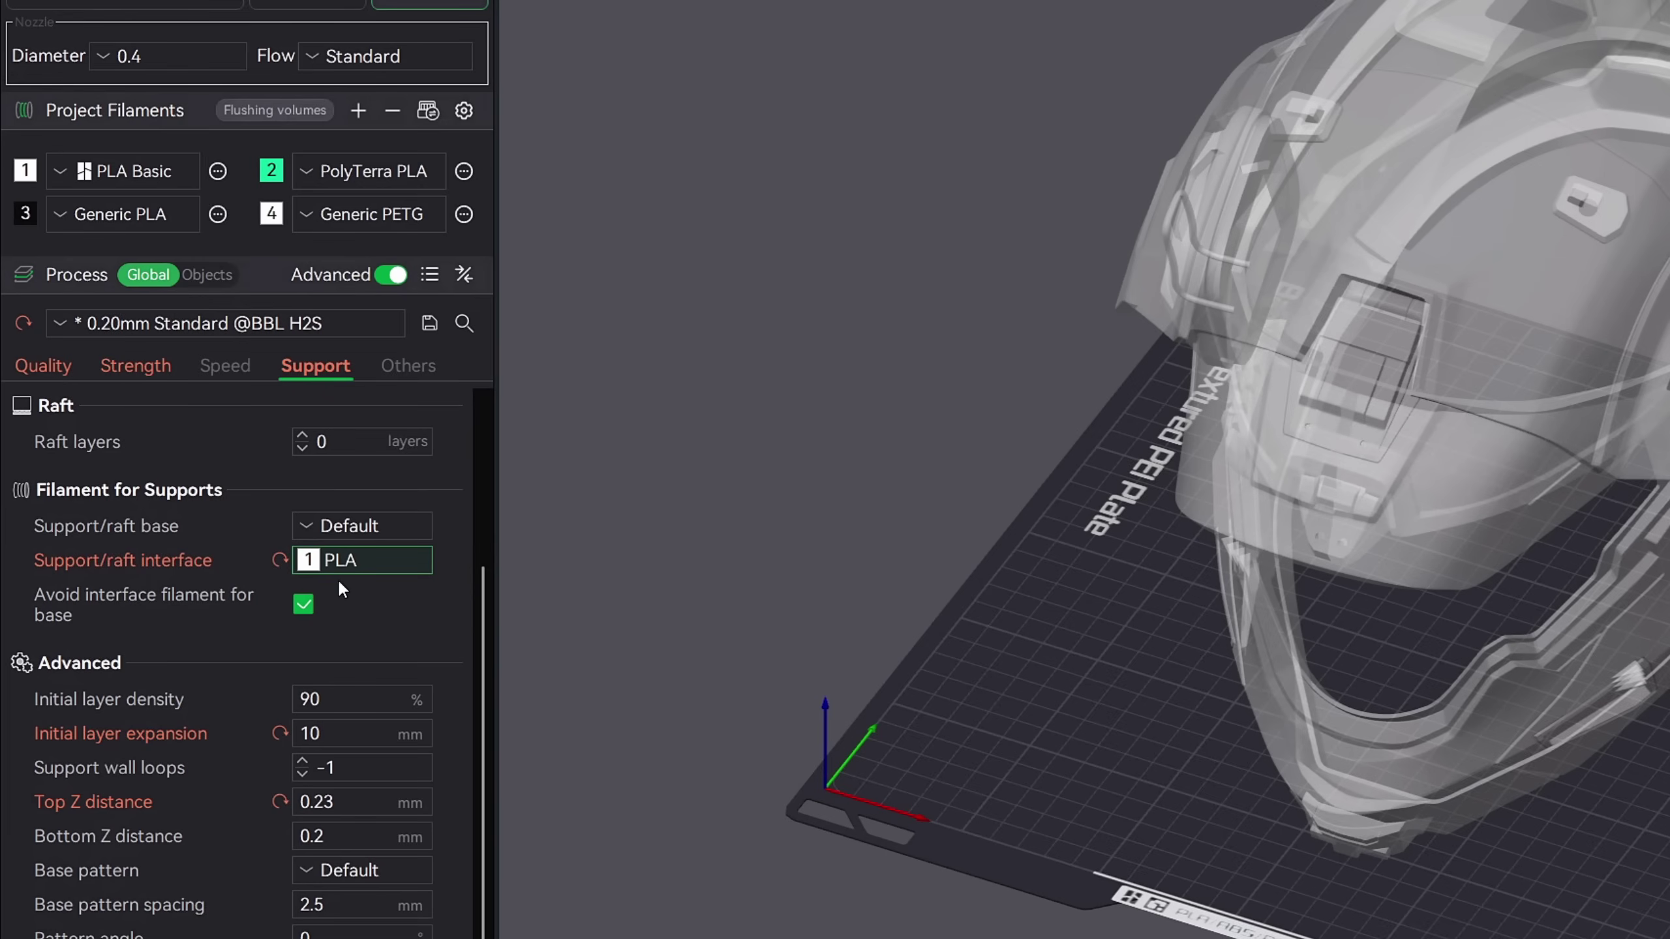
pyautogui.press('Down')
pyautogui.press('Down')
pyautogui.press('Down')
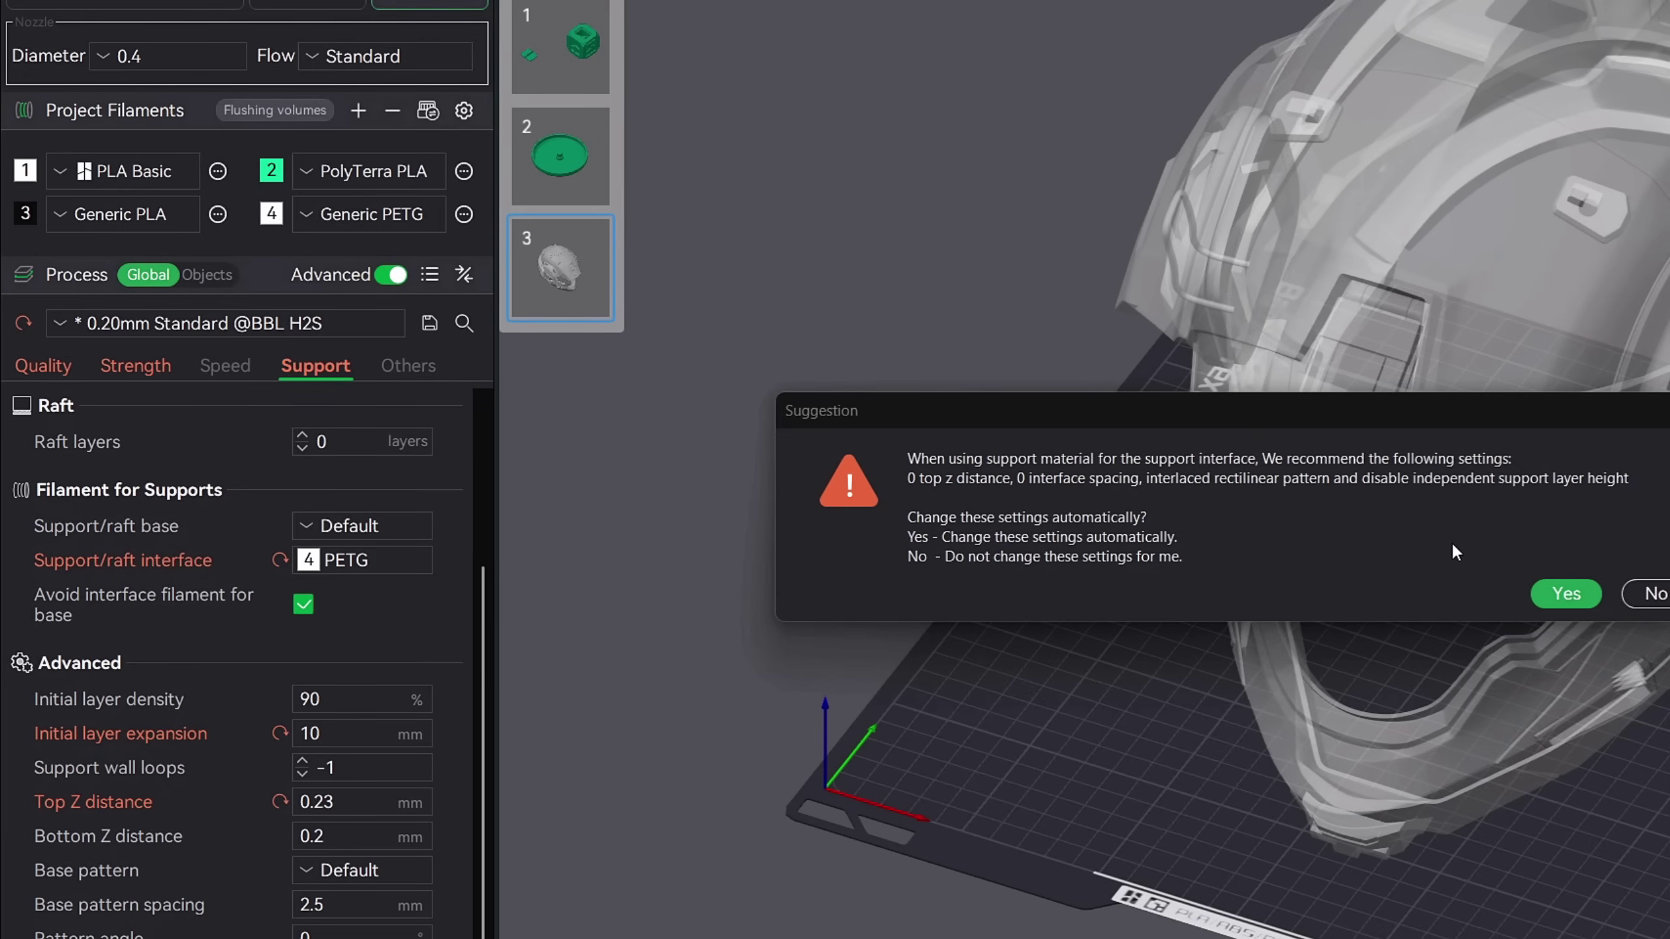
pyautogui.click(1564, 594)
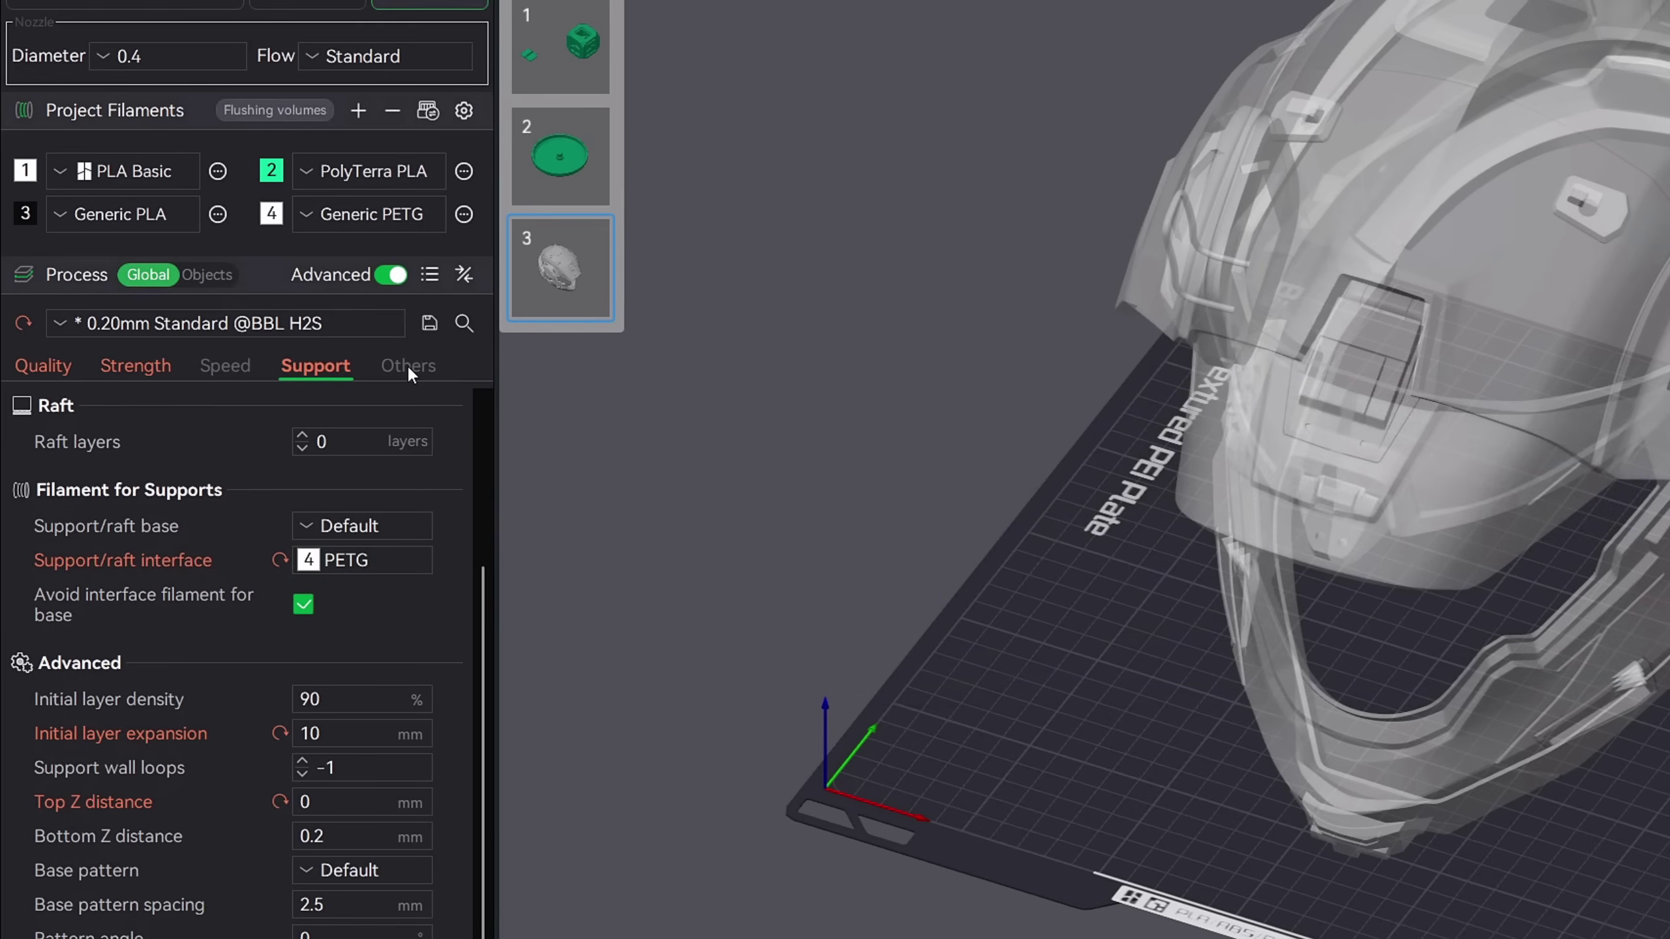
pyautogui.click(407, 366)
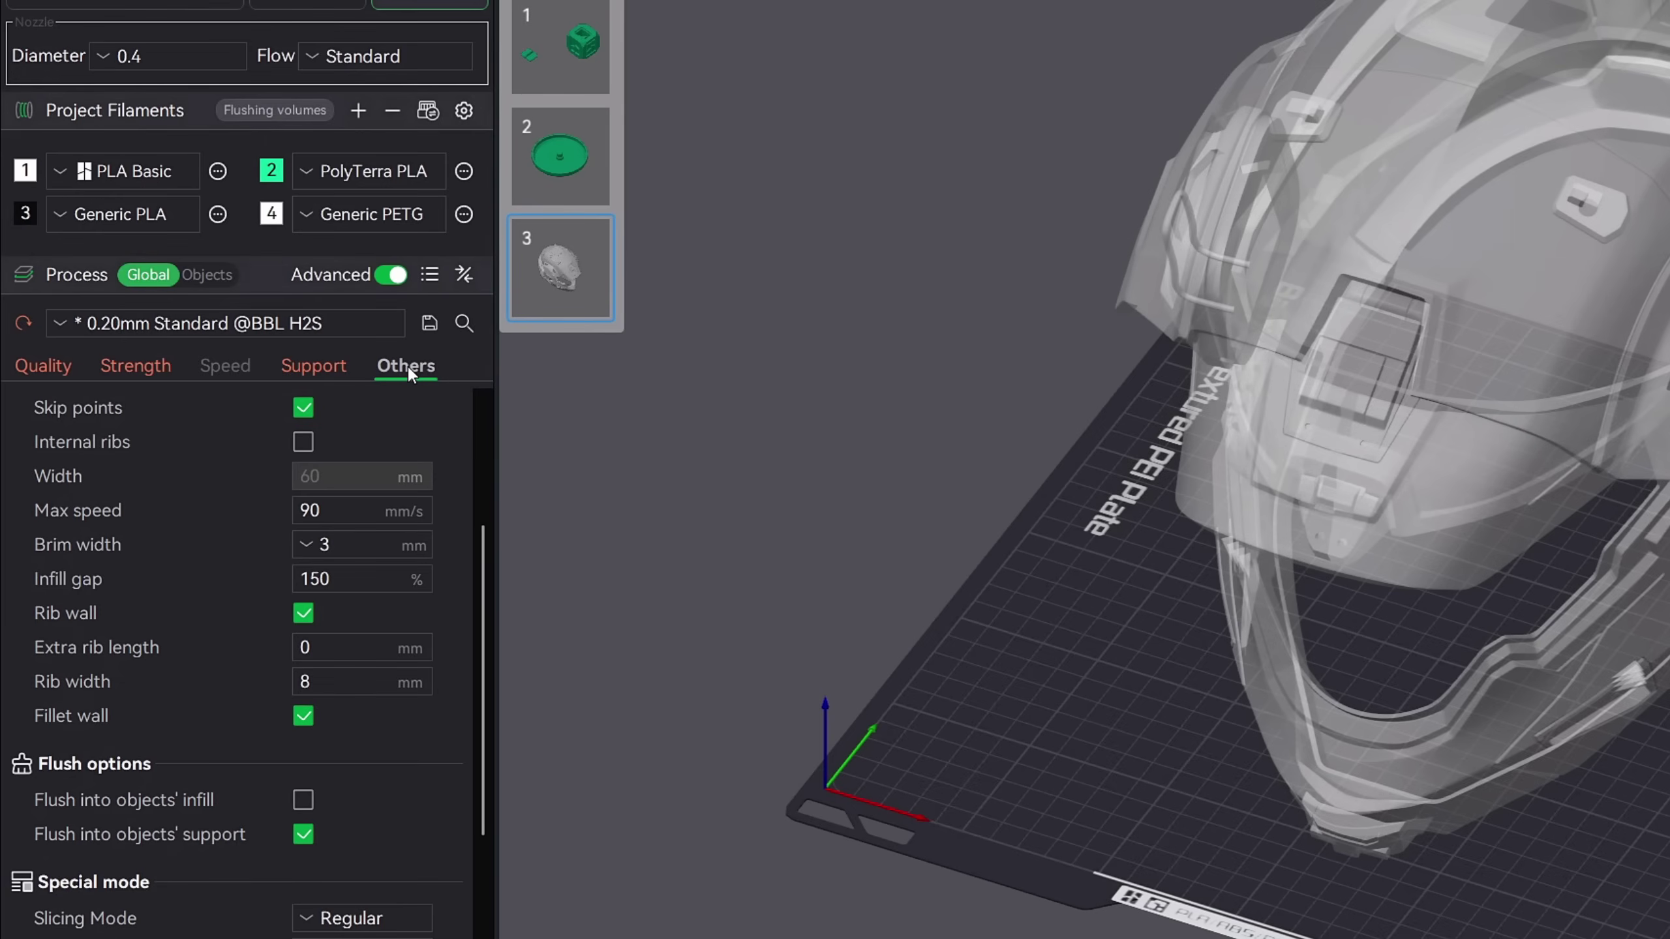
# Step: Set the Bed adhesion brim type to Painted
pyautogui.scroll(5, 404, 409)
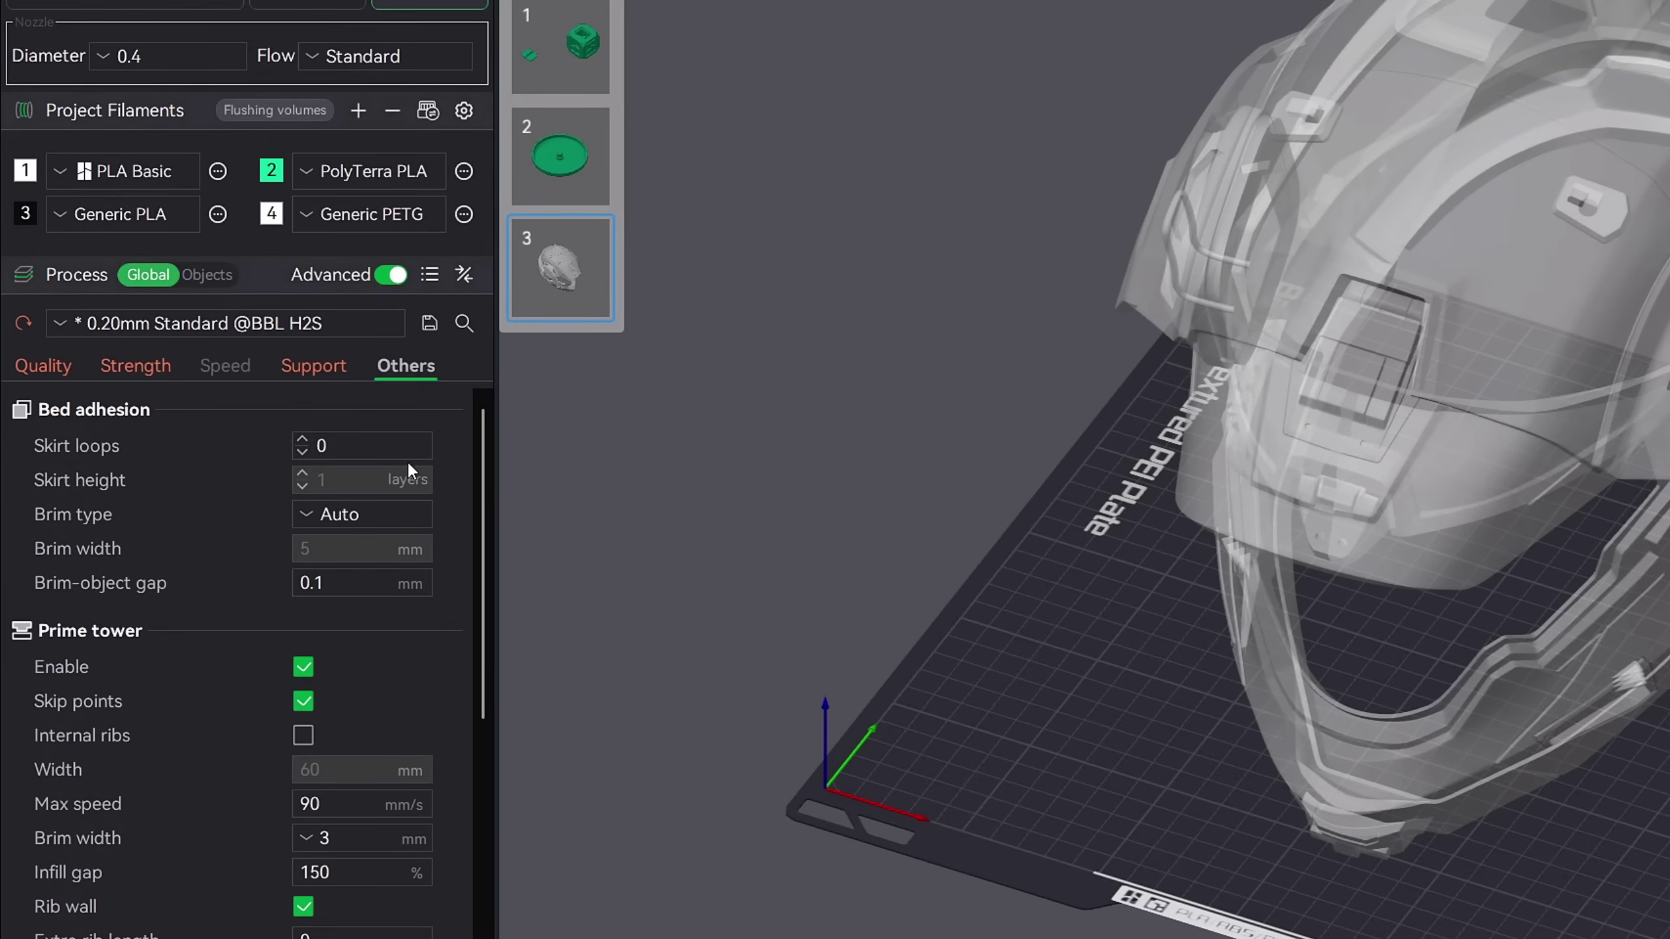
pyautogui.click(378, 515)
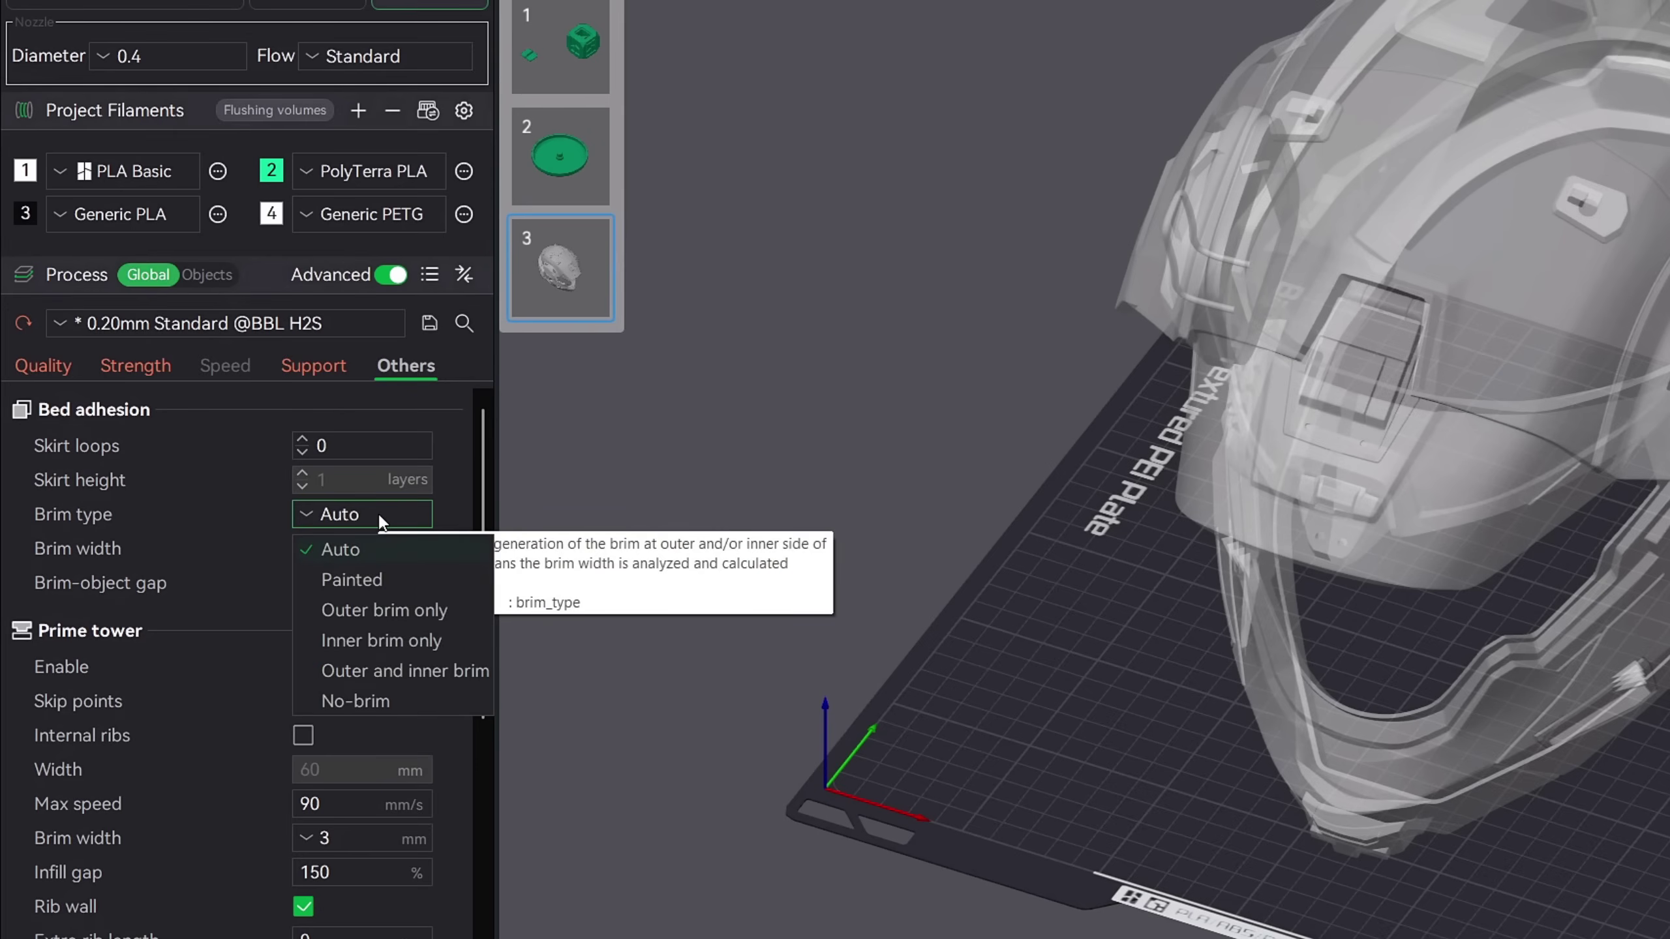
pyautogui.click(417, 580)
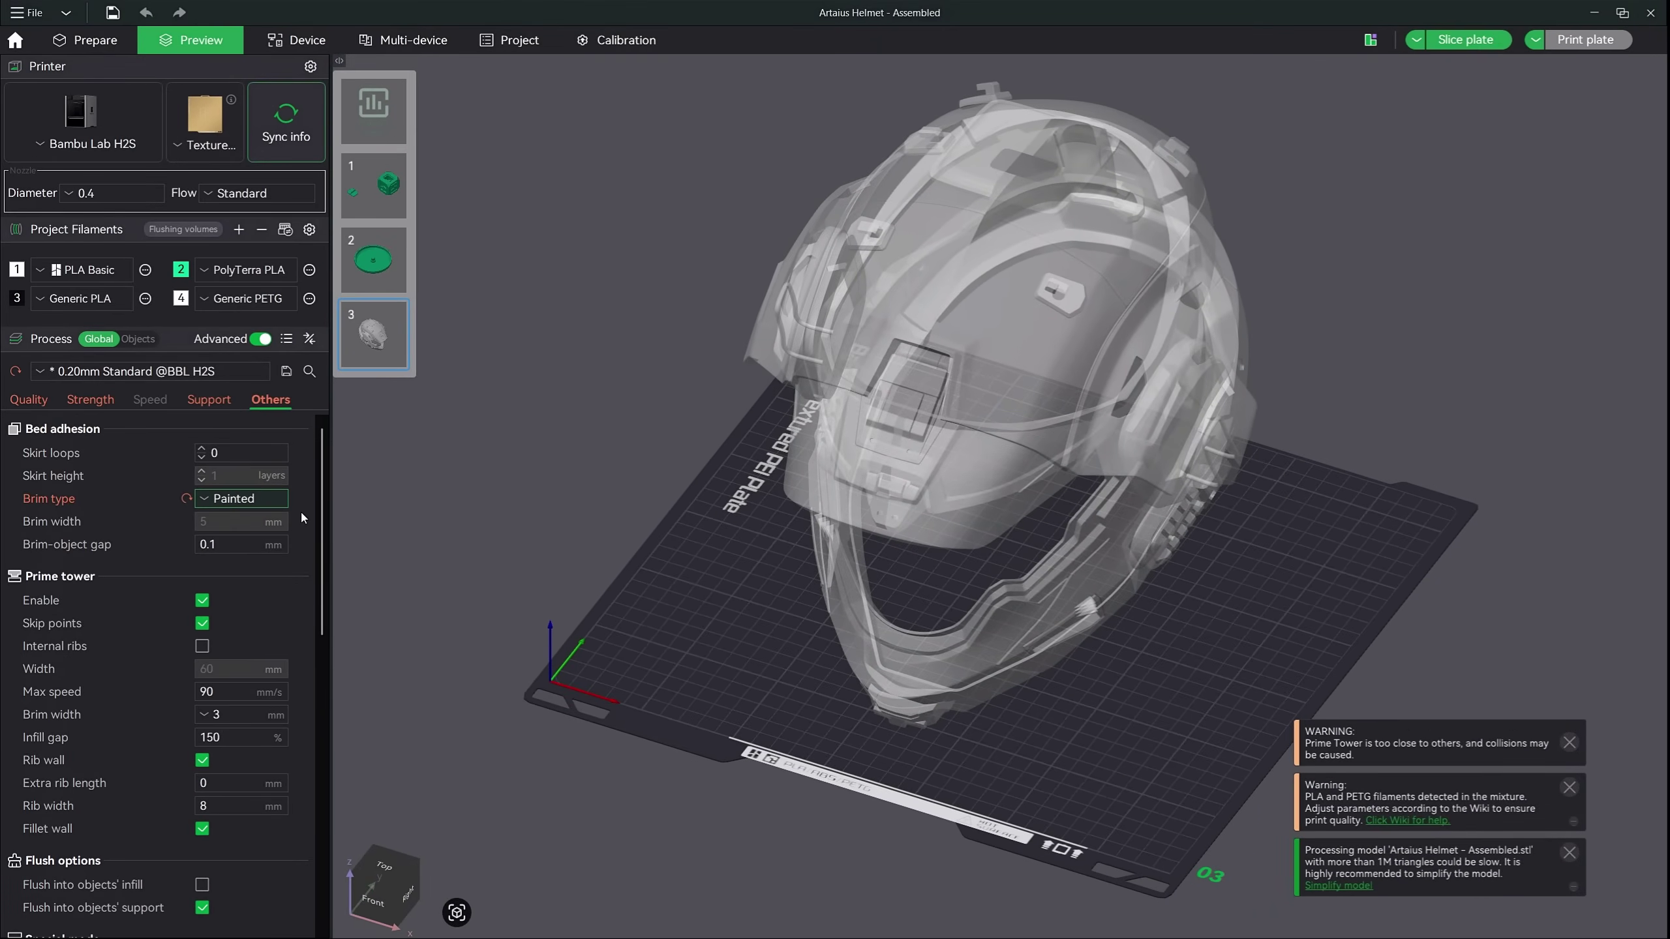
# Step: Save the process settings as user preset '0.20mm Triceratops 6w 12if more'
pyautogui.click(286, 372)
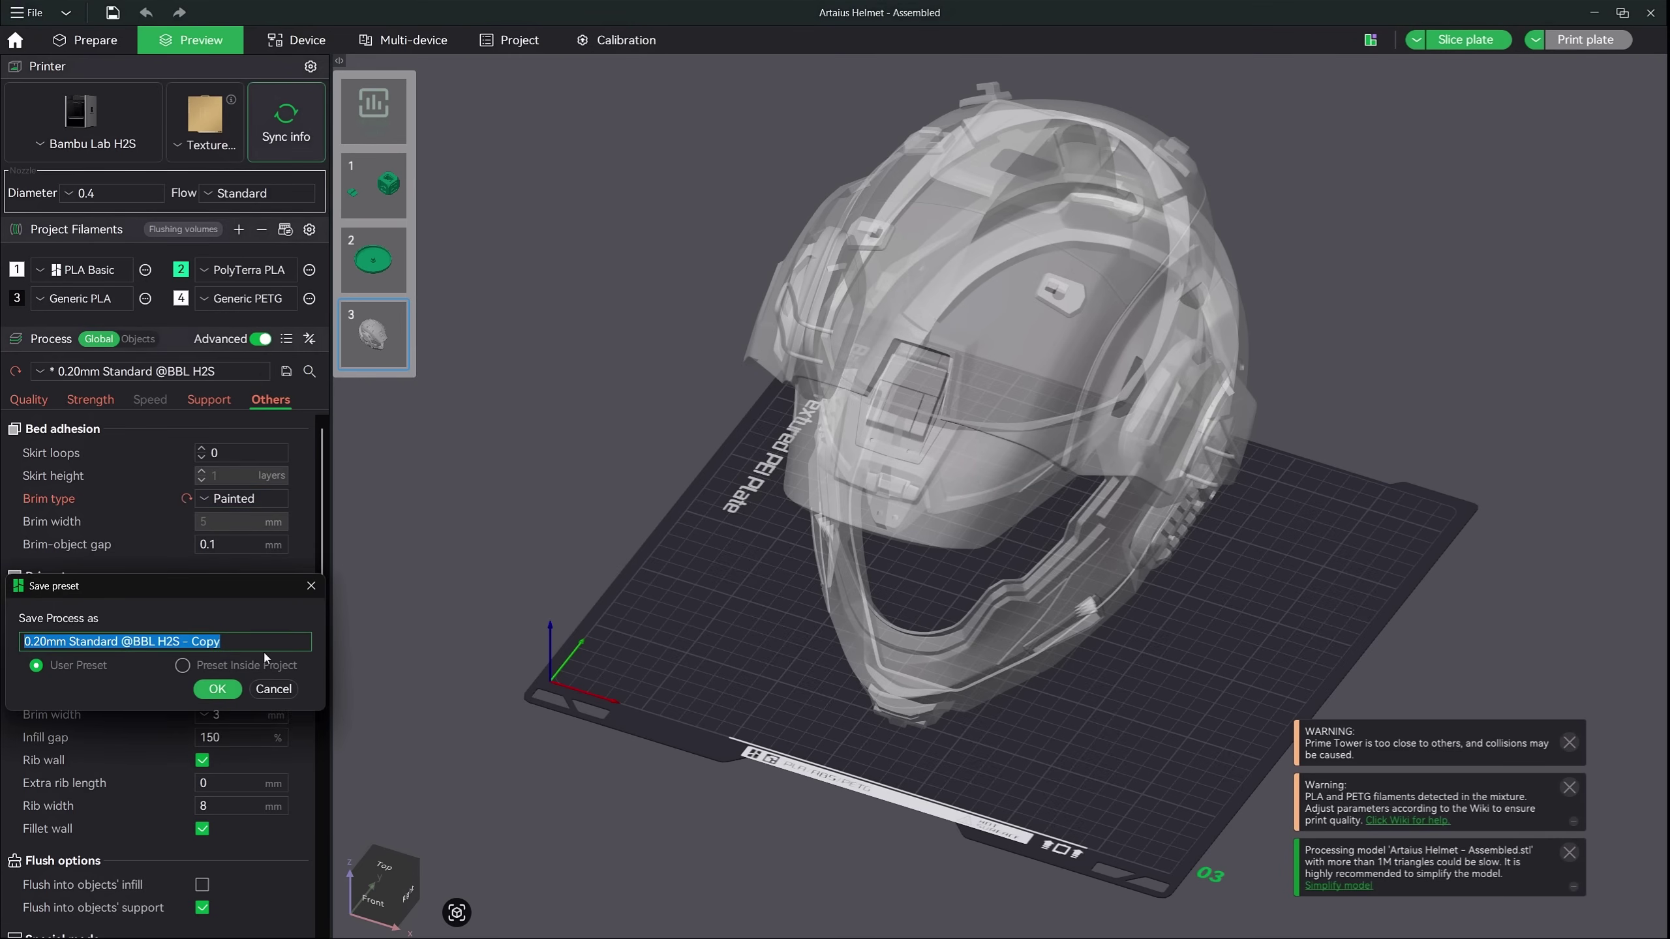
pyautogui.moveTo(70, 641); pyautogui.dragTo(238, 642)
pyautogui.write('Triceratops')
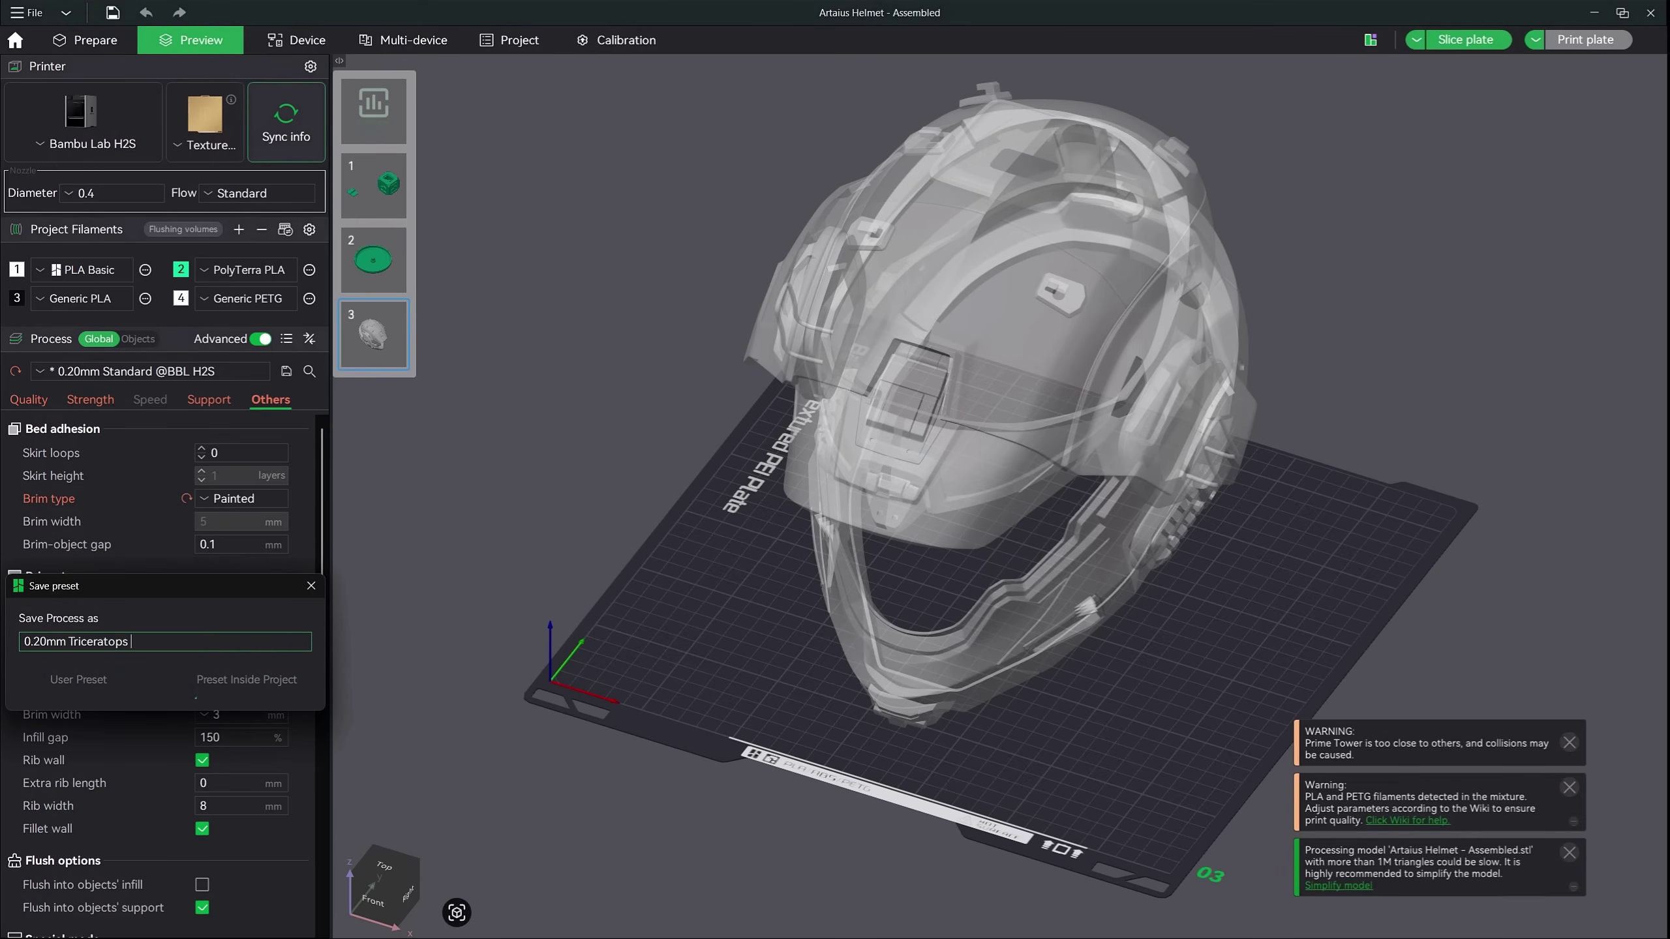
pyautogui.write(' 6w')
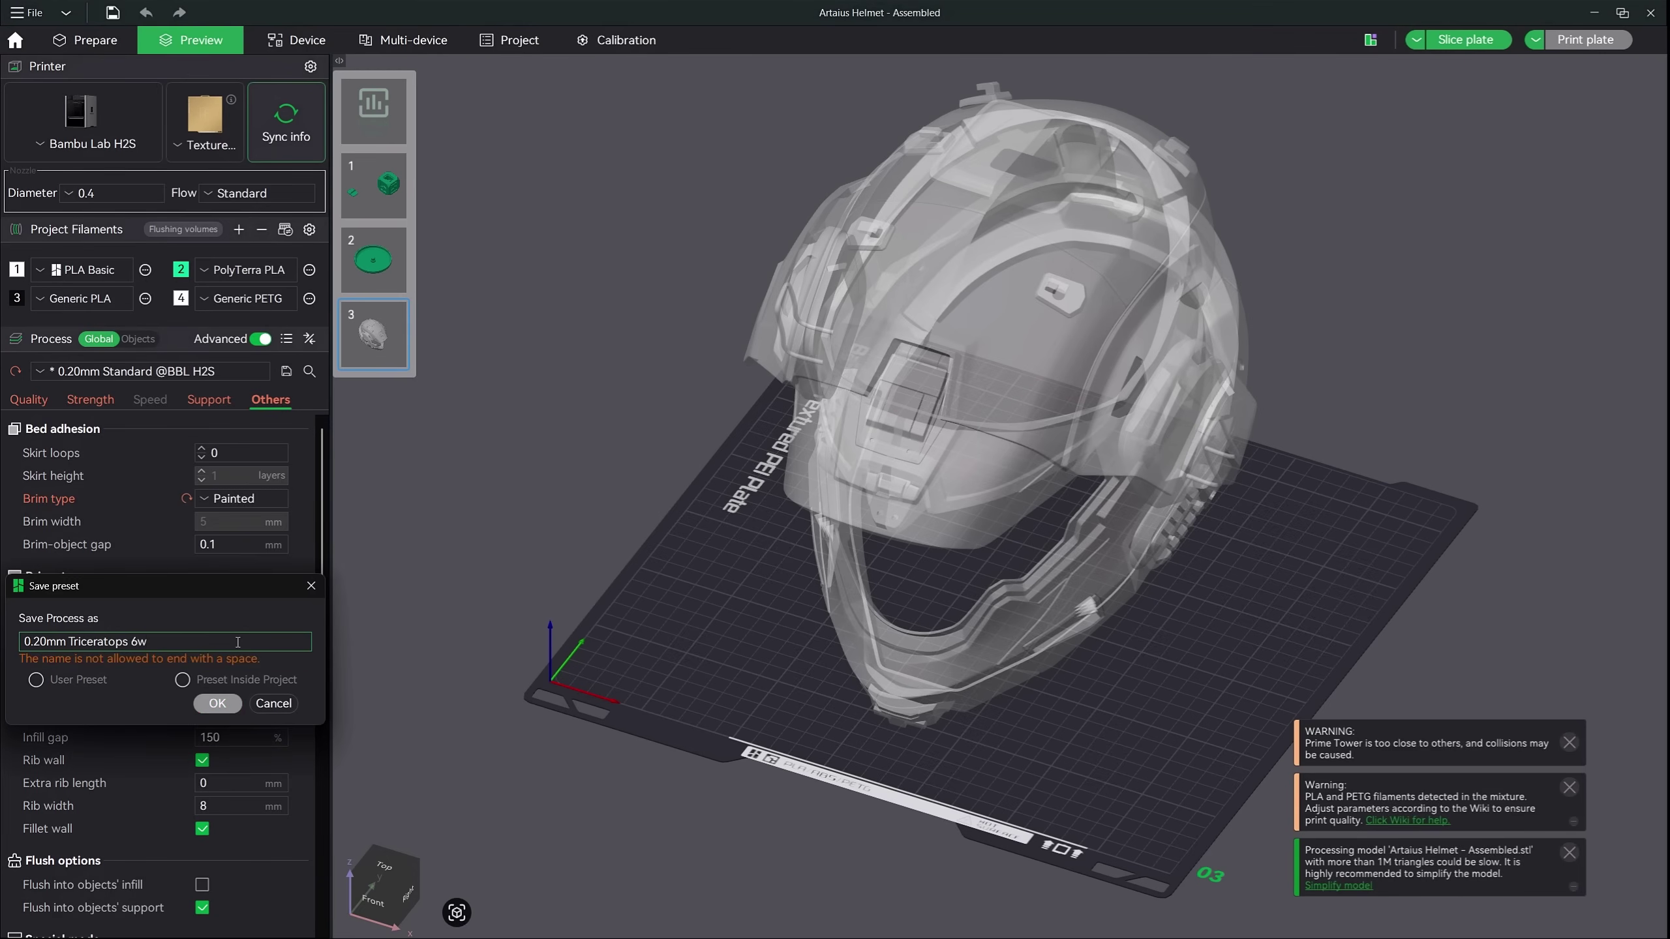
pyautogui.write(' 12if more.....')
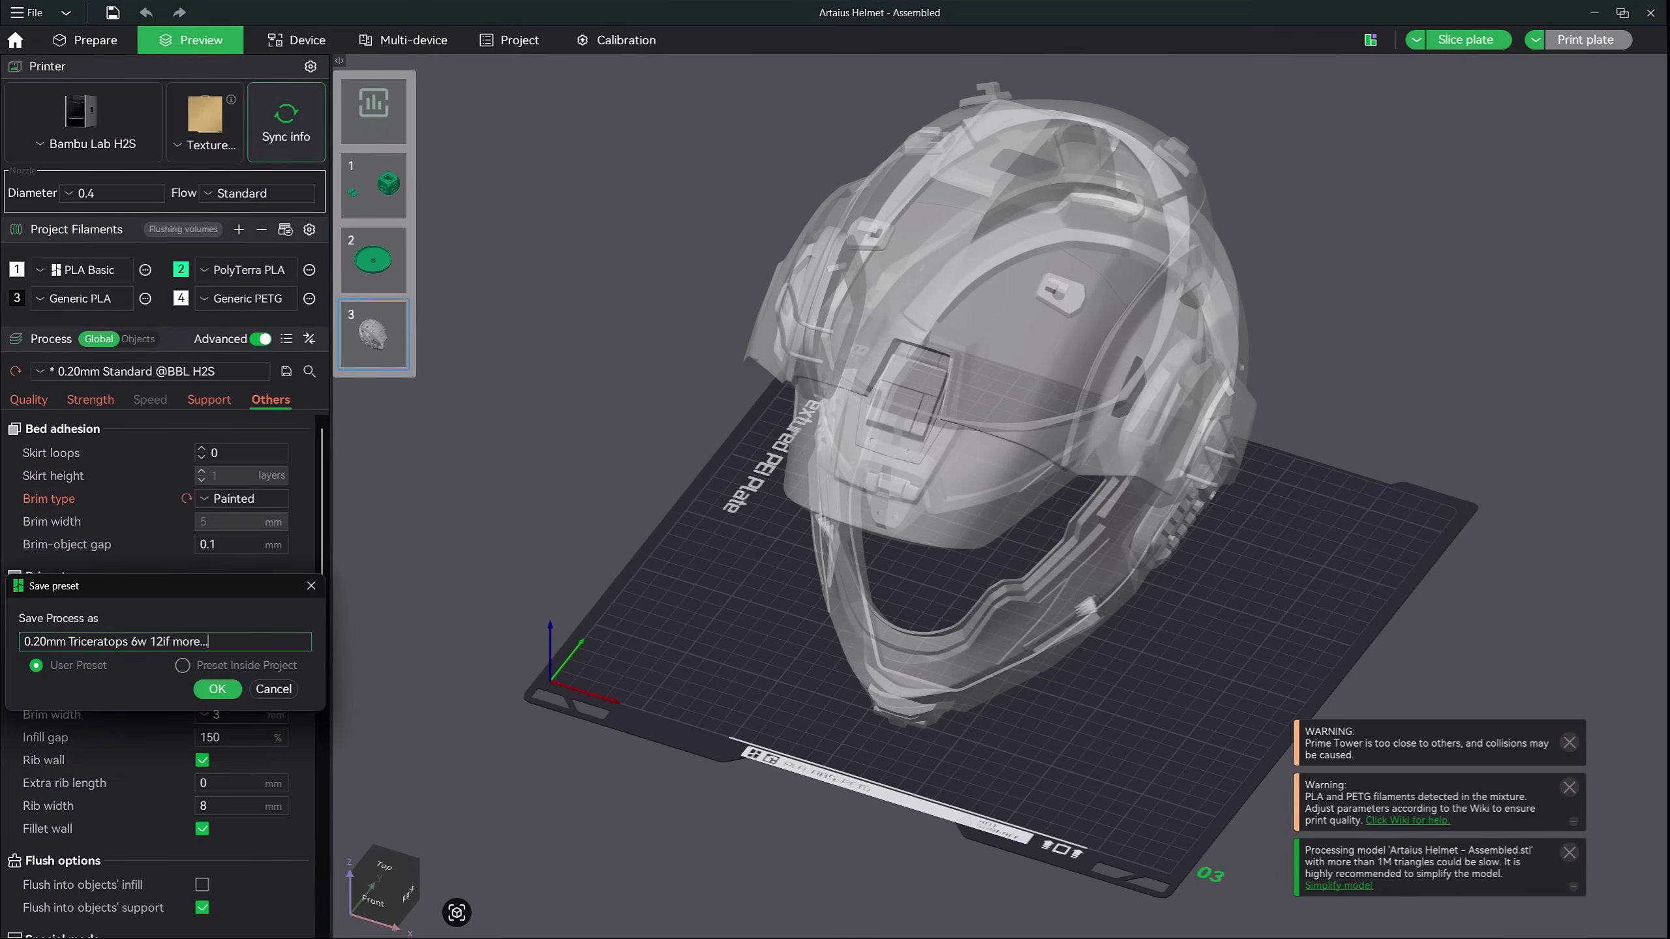
pyautogui.click(218, 692)
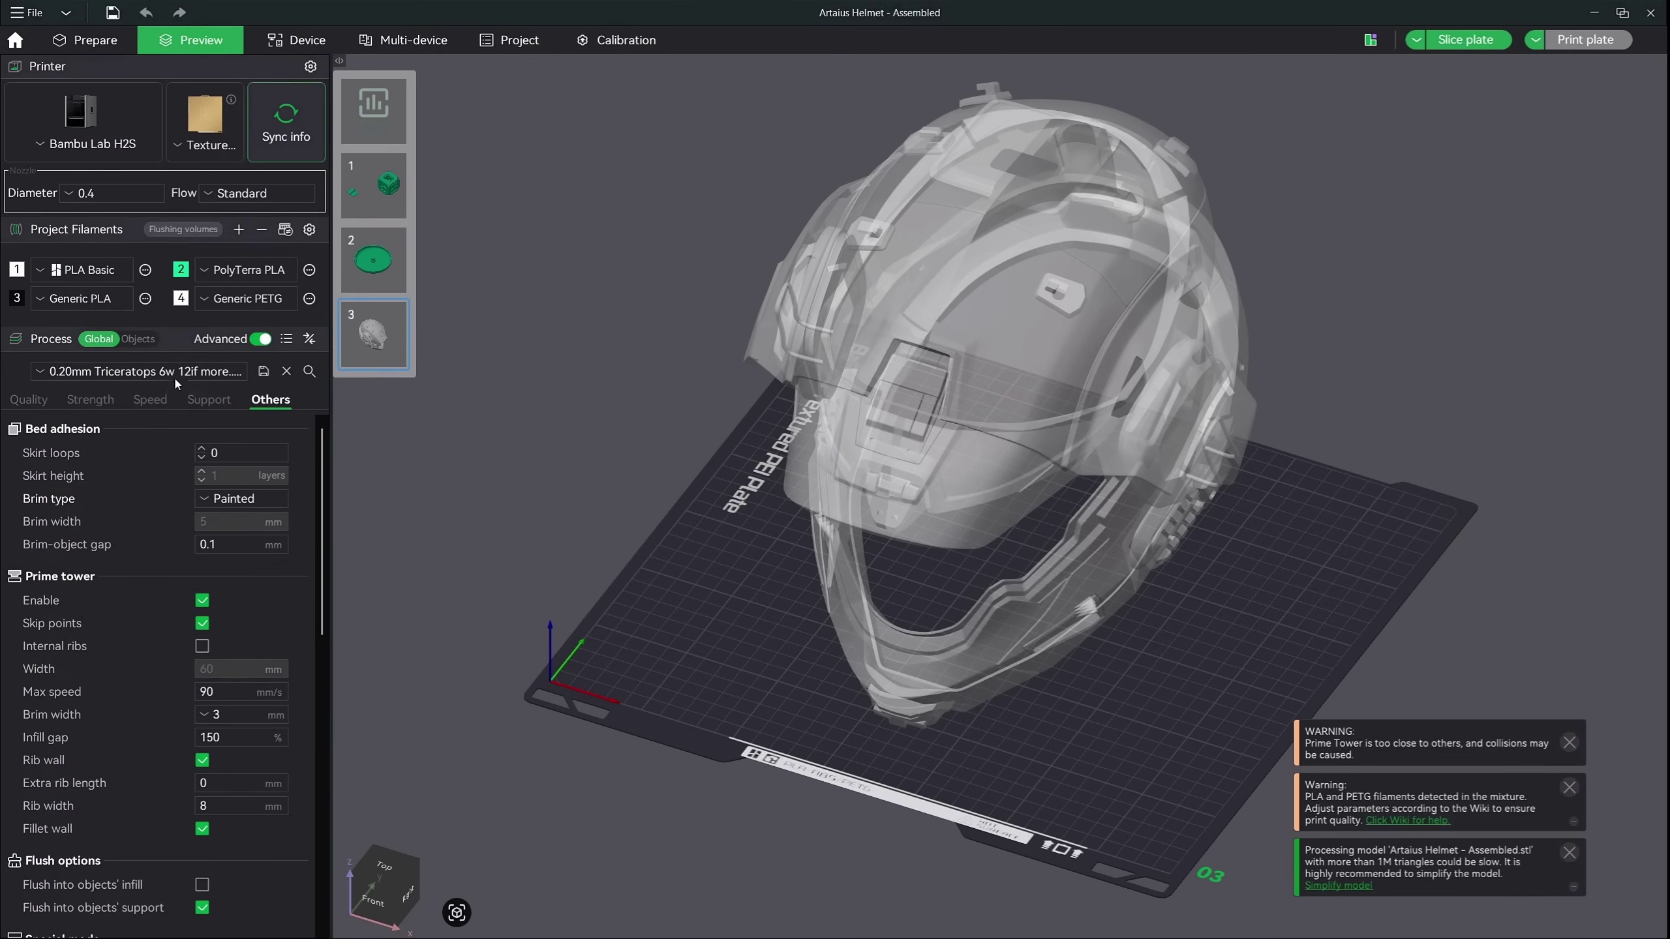
pyautogui.click(132, 372)
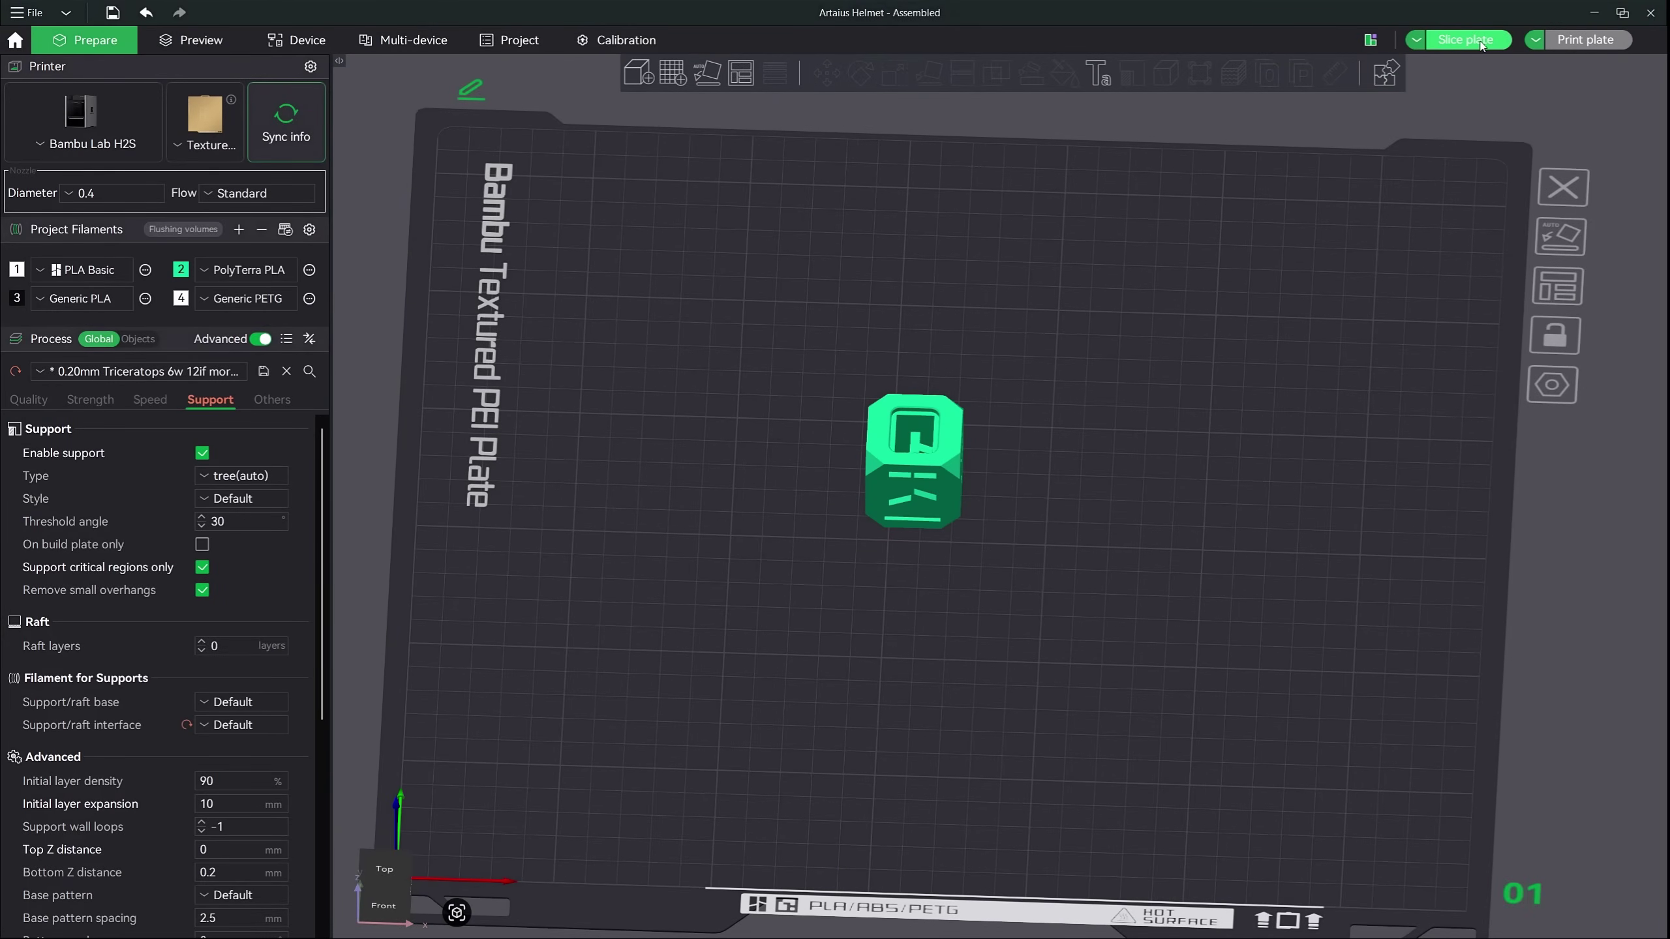
# Step: Slice the plate and check the top layers on the preview layer slider
pyautogui.click(1450, 41)
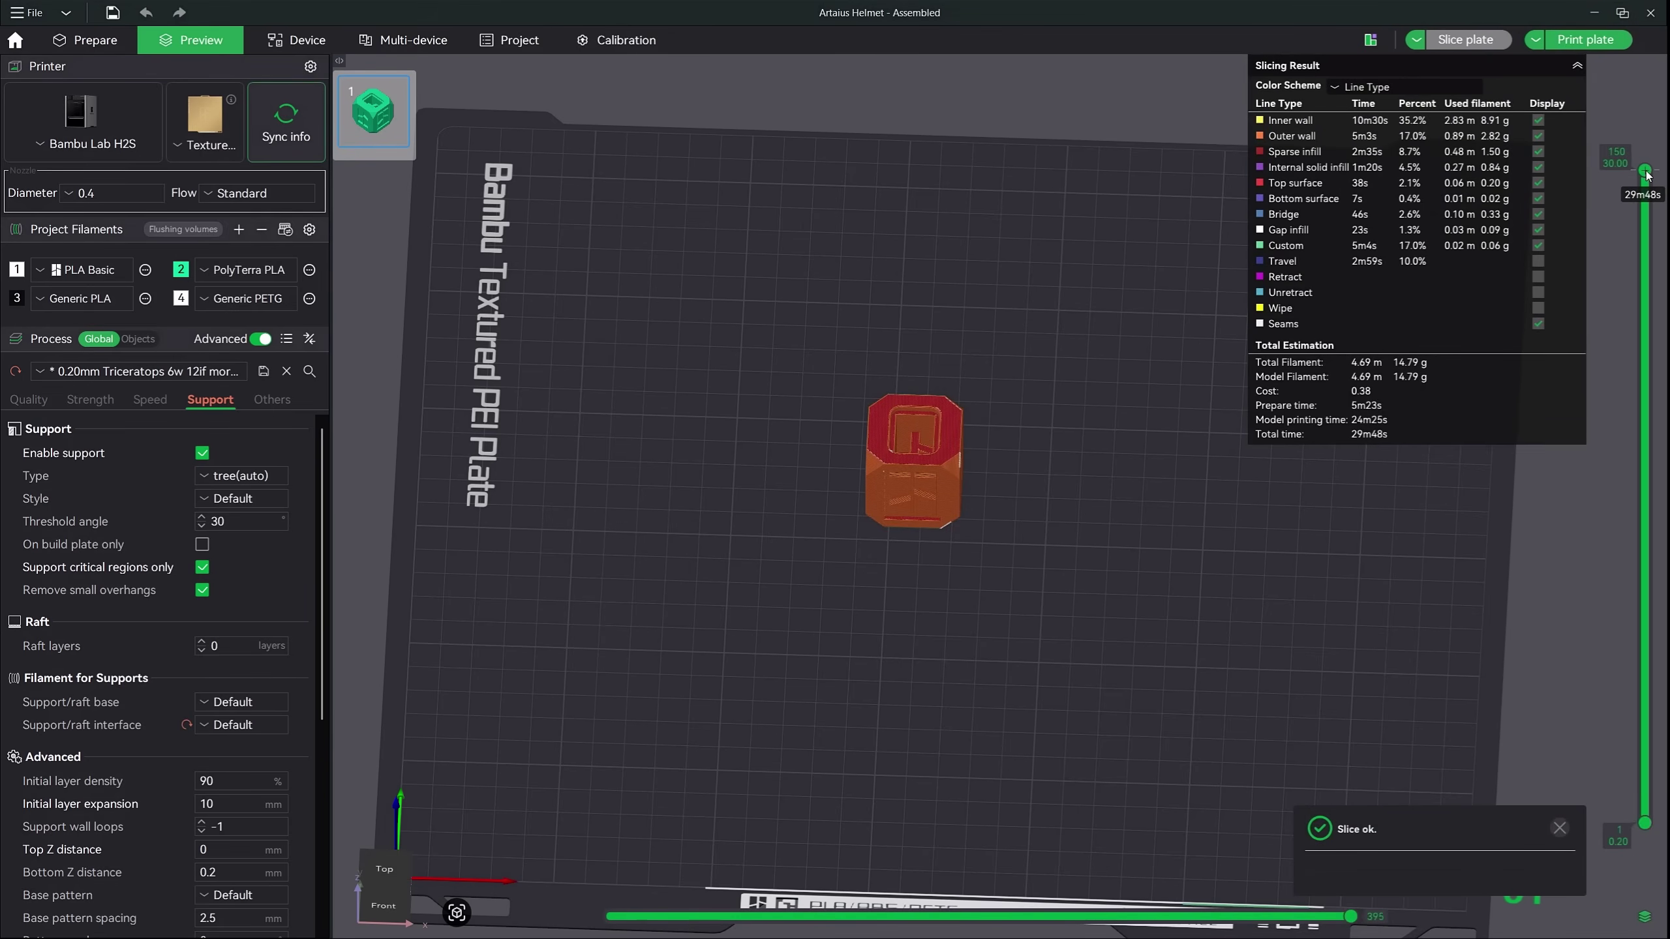
pyautogui.moveTo(1645, 172)
pyautogui.mouseDown()
pyautogui.moveTo(1642, 834)
pyautogui.moveTo(1646, 169)
pyautogui.mouseUp()
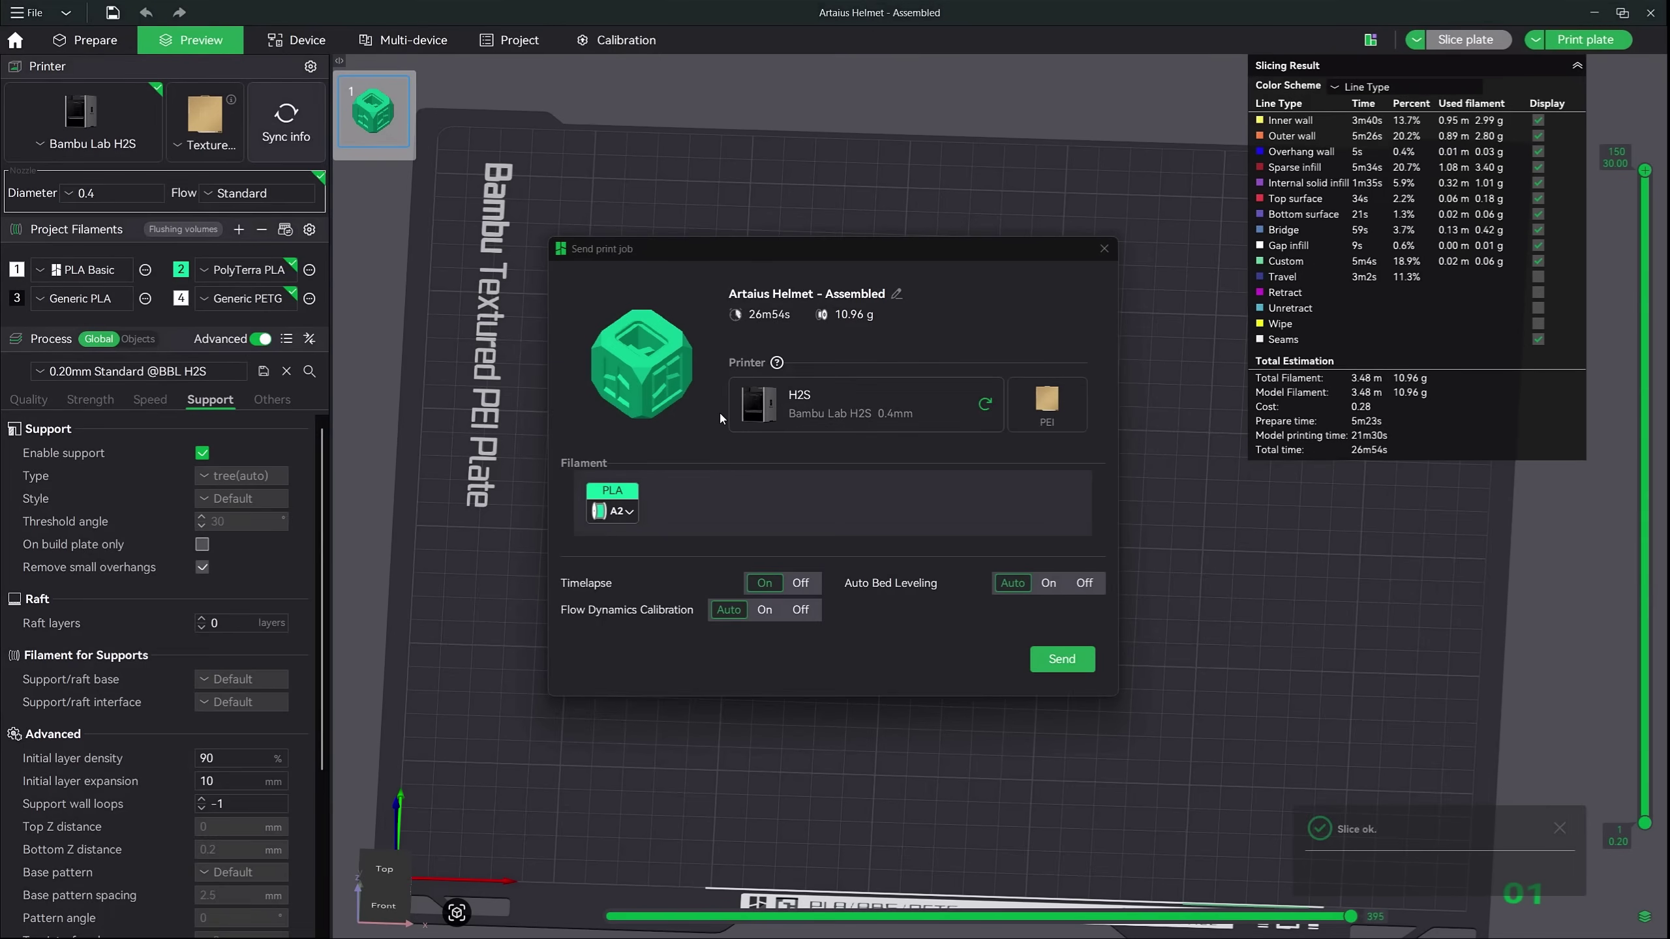
# Step: Send the sliced job (26m54s, 10.96 g) to the Bambu Lab H2S printer
pyautogui.click(1061, 660)
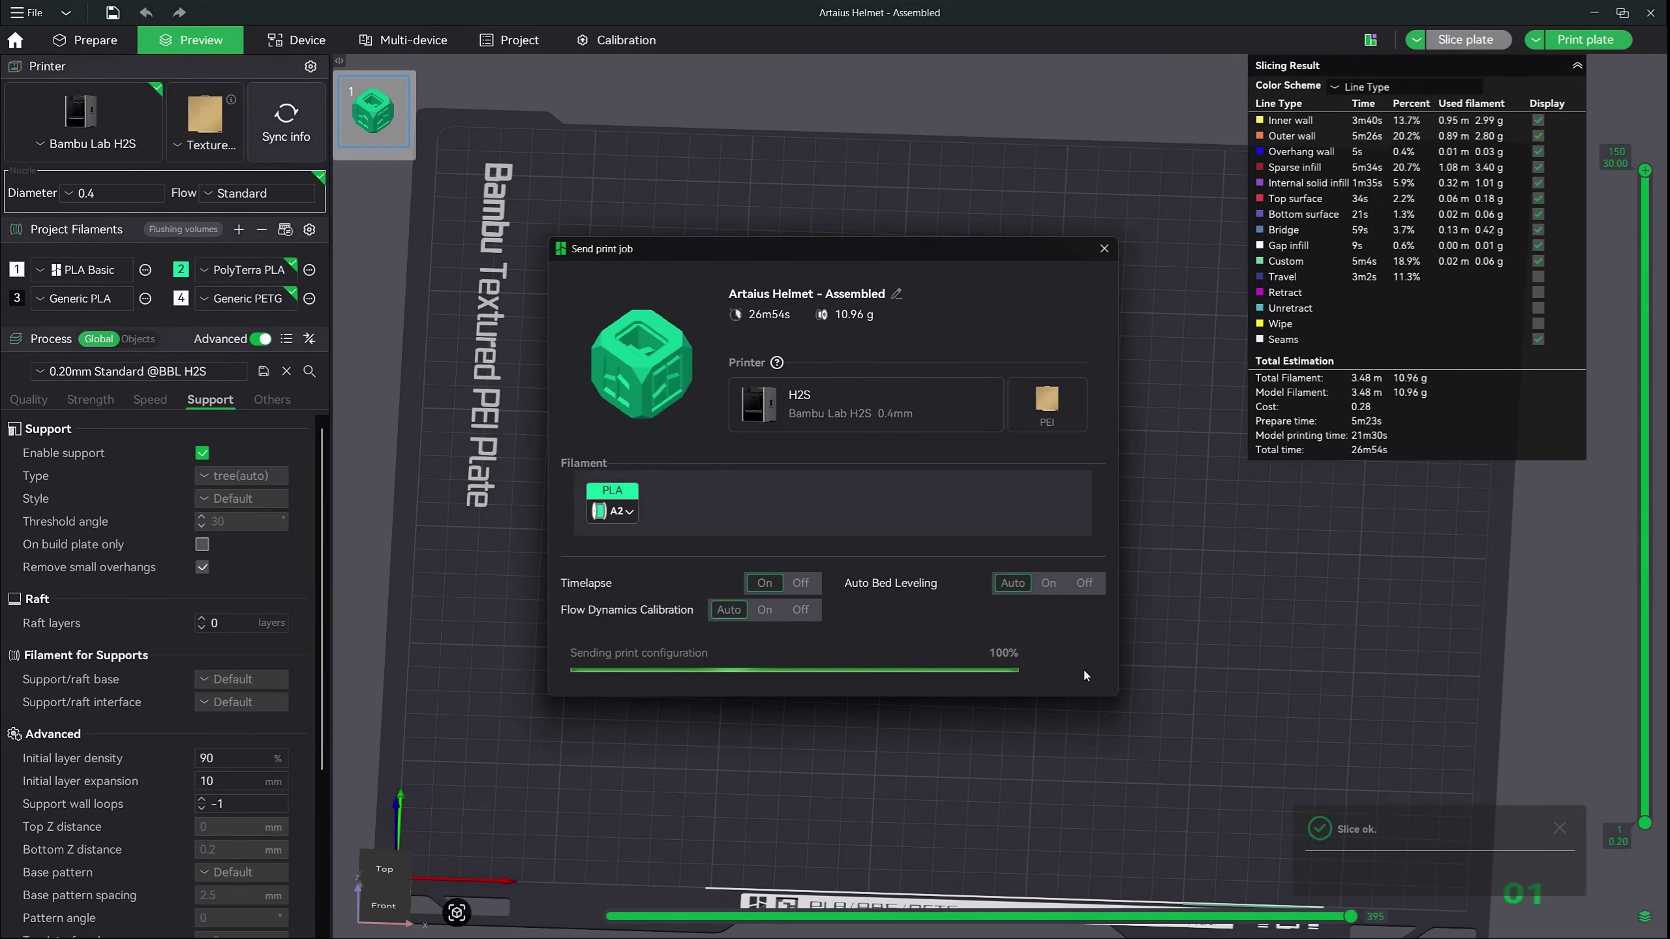